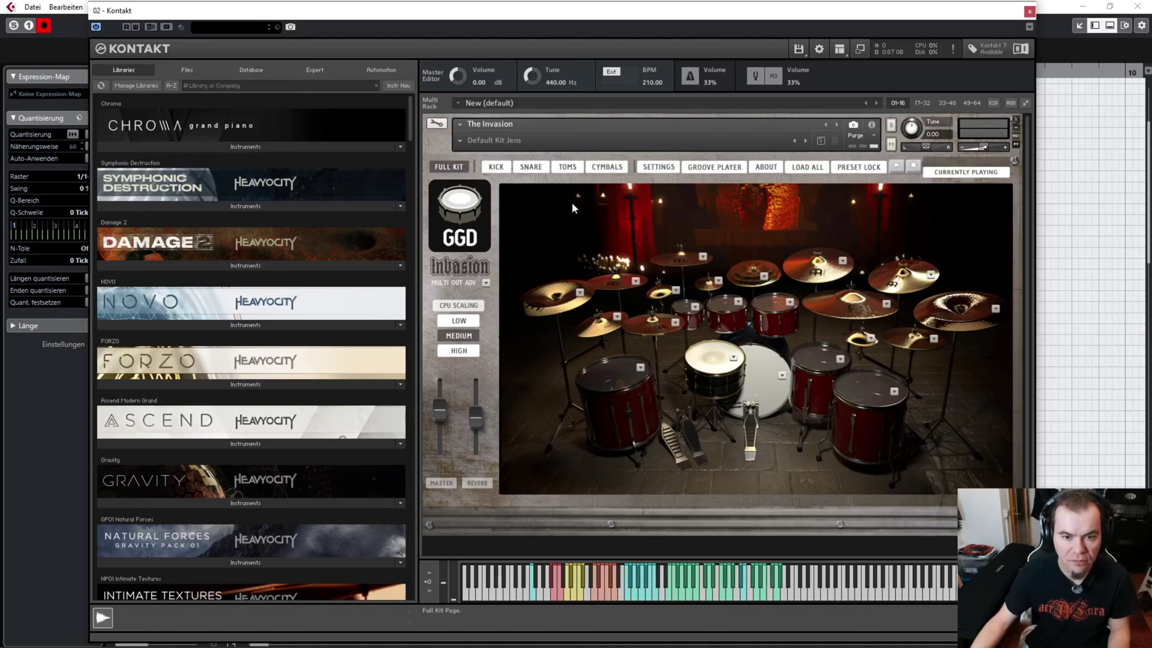
Audition the snare, a tom and a cymbal of the Invasion kit, then close the Kontakt window.
left_click(714, 359)
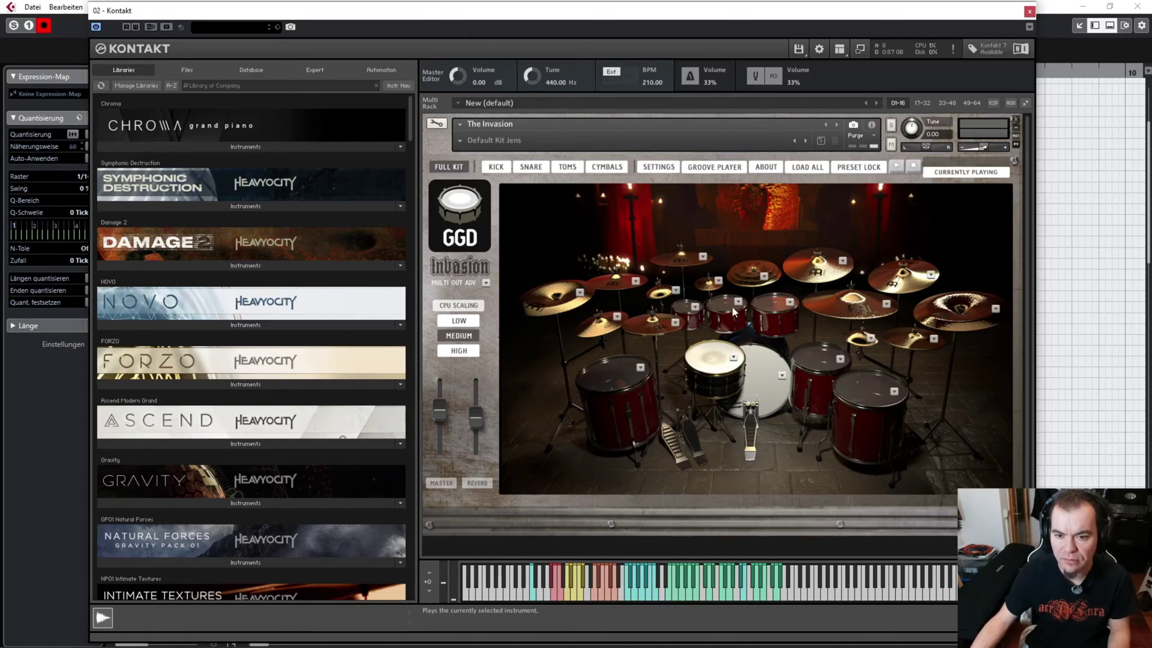
left_click(826, 255)
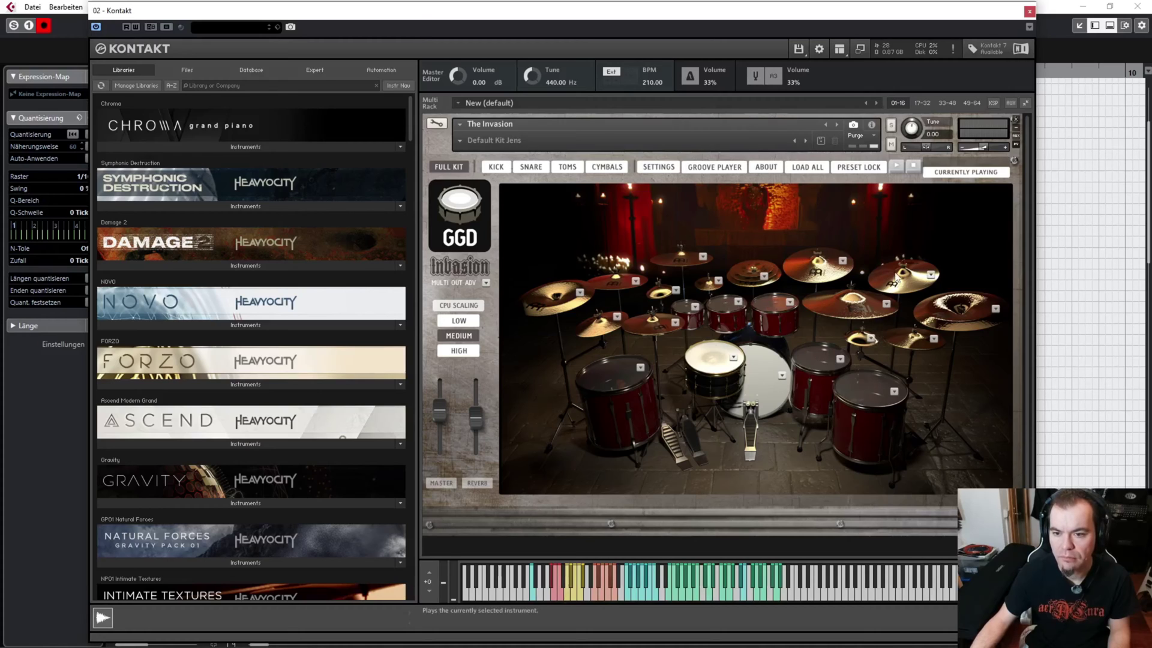
left_click(874, 310)
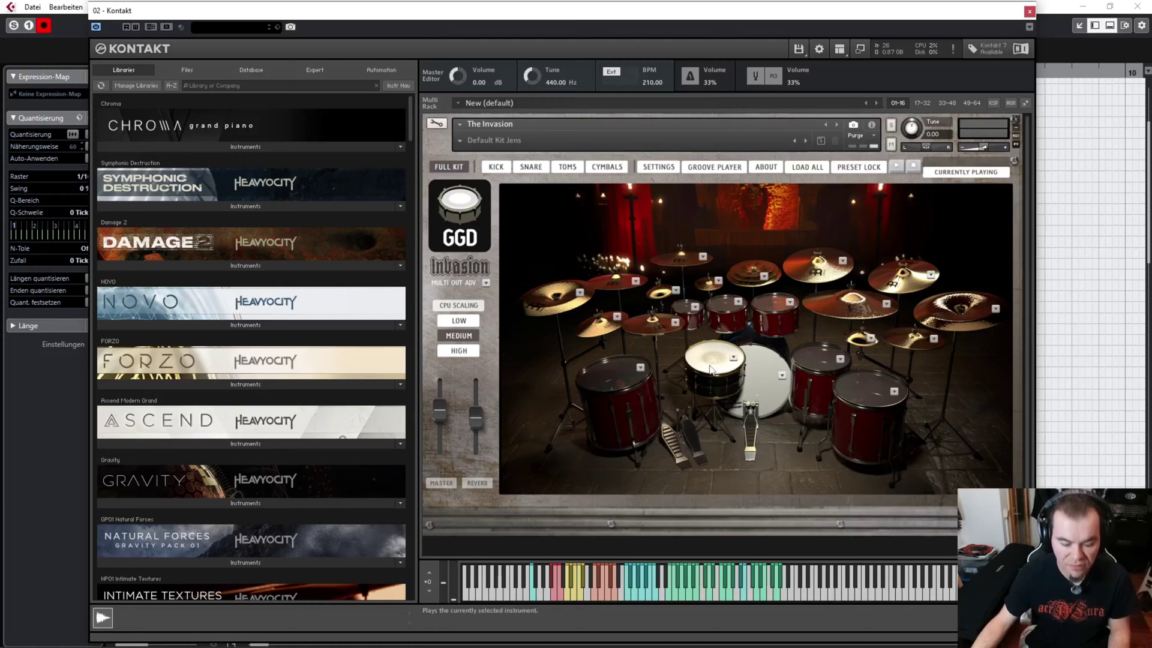
key("ctrl+w")
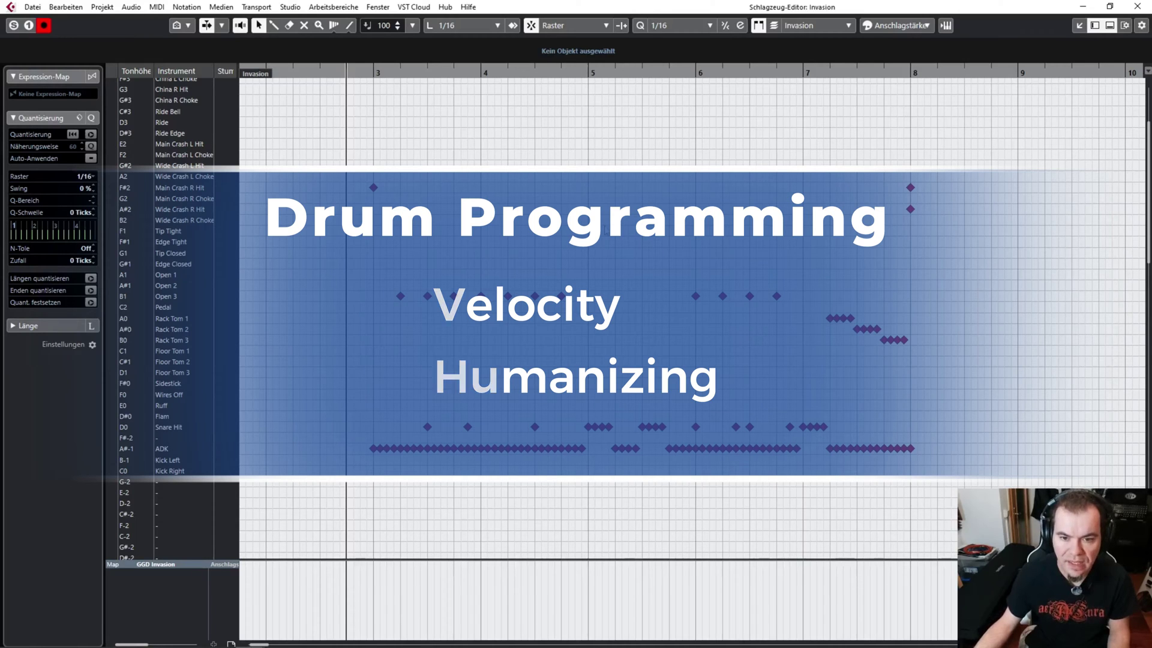
left_click_drag(328, 120, 953, 488)
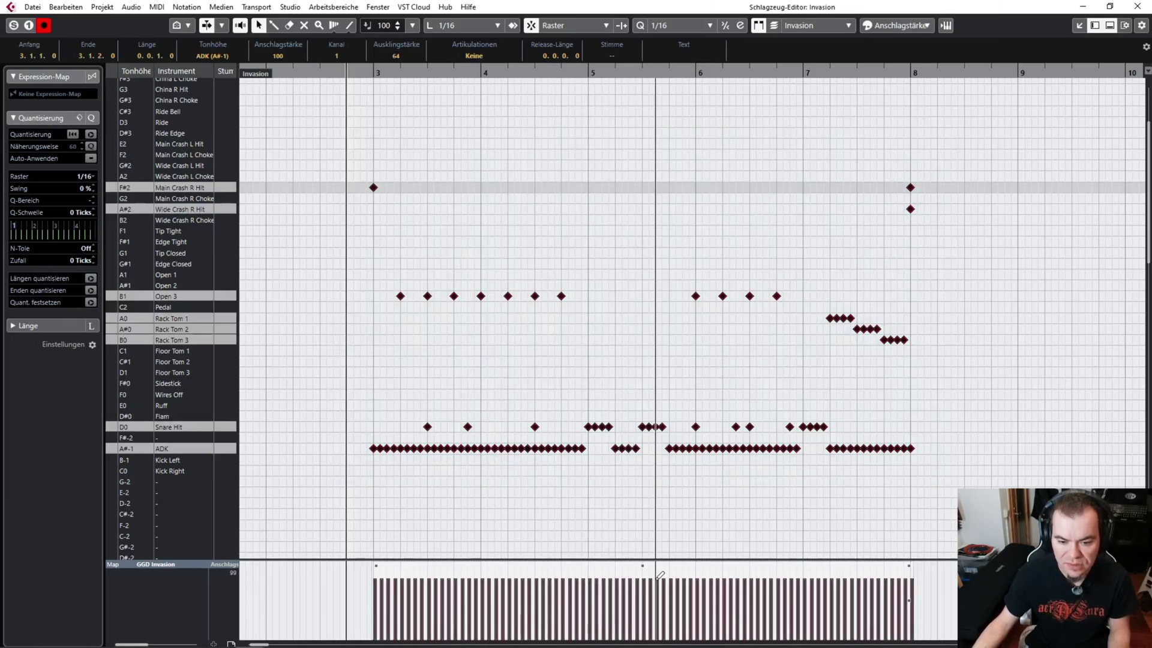
left_click(553, 318)
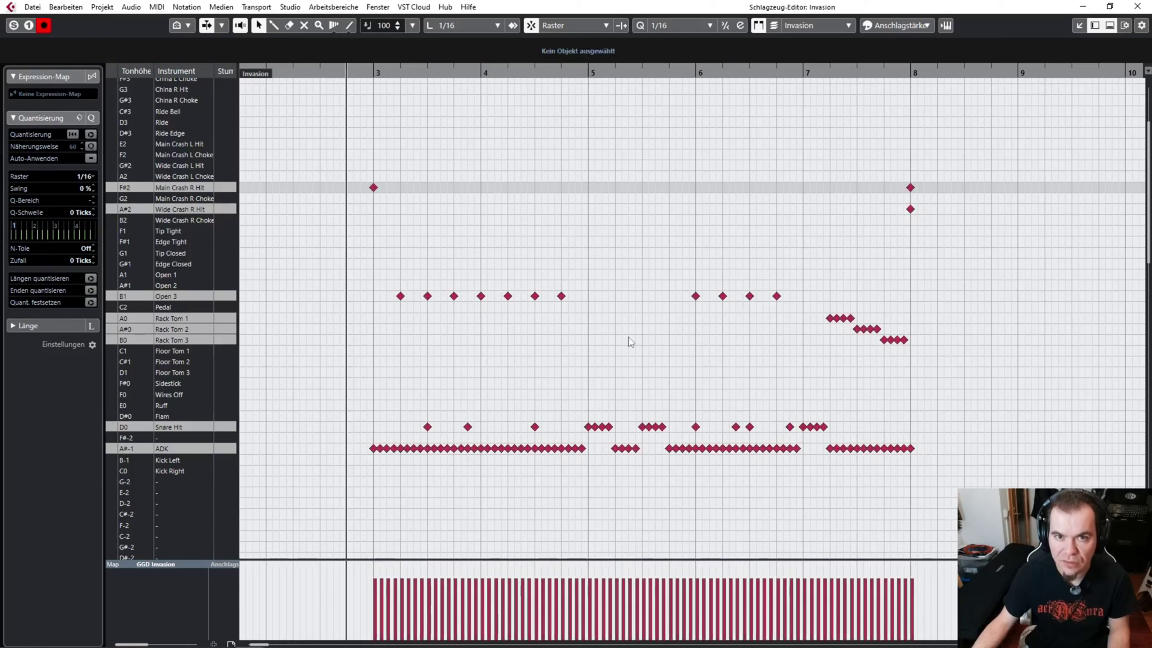
key("space")
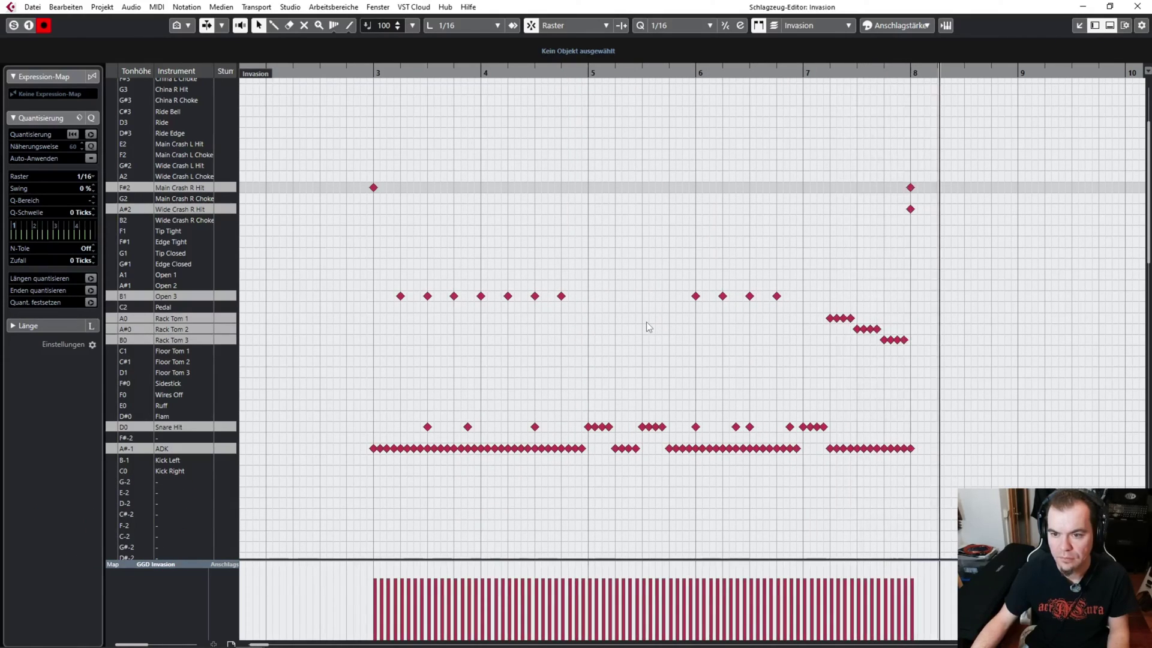
key("space")
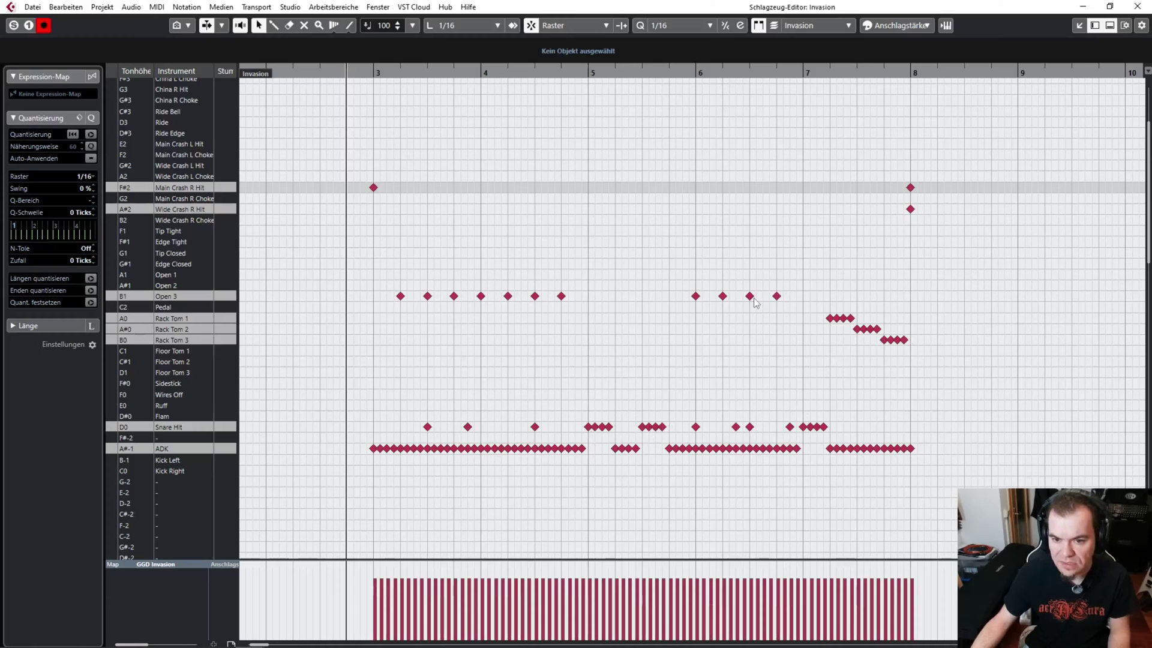
scroll(642, 408, "up", 2)
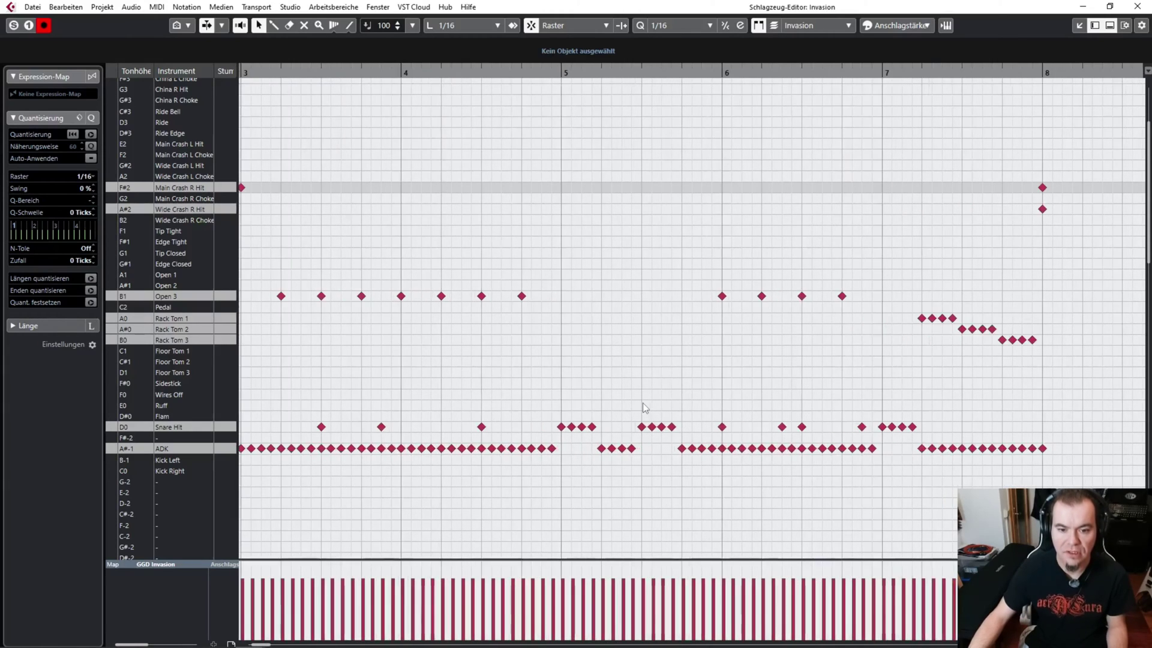
scroll(581, 396, "down", 1)
scroll(580, 396, "up", 1)
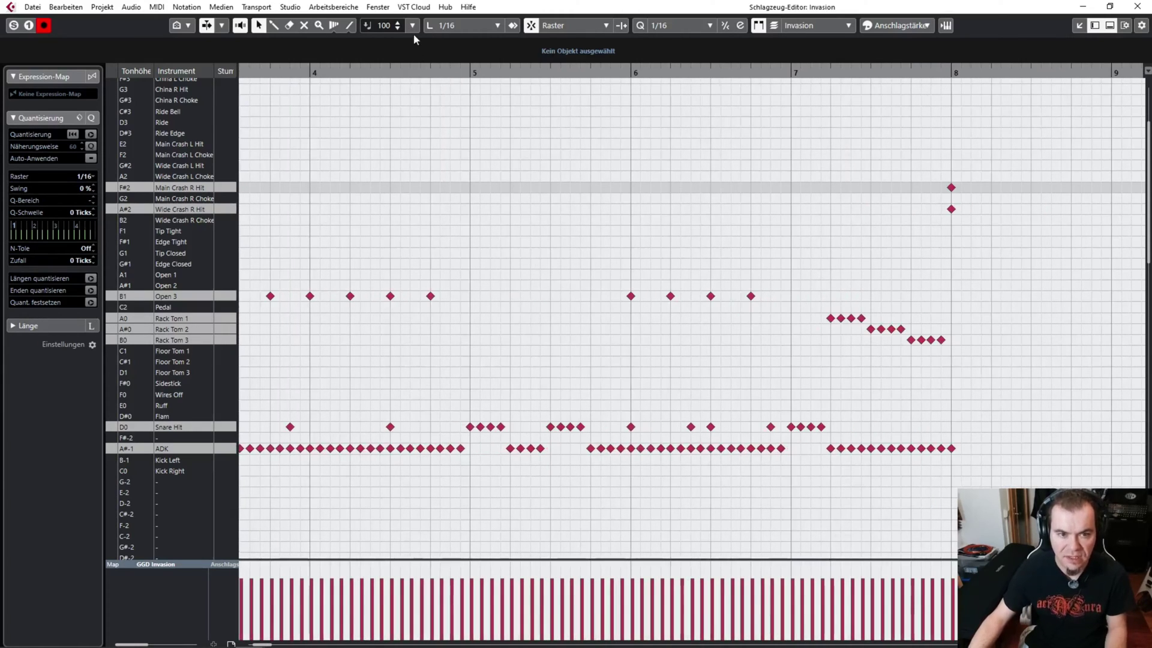
left_click(387, 73)
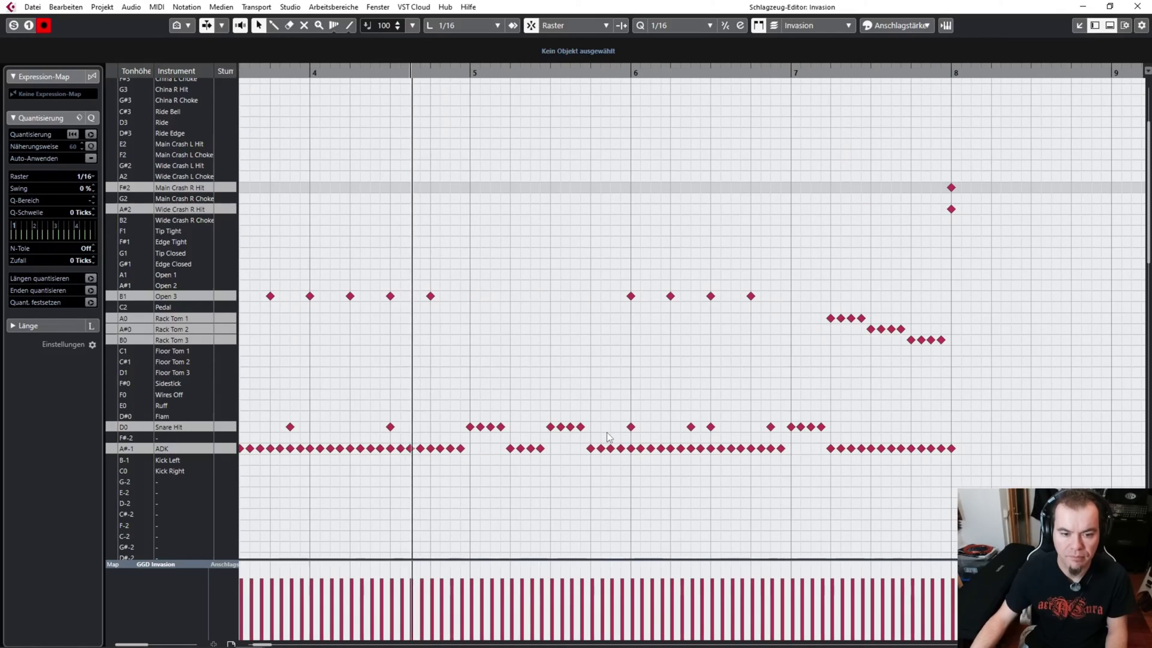
key("space")
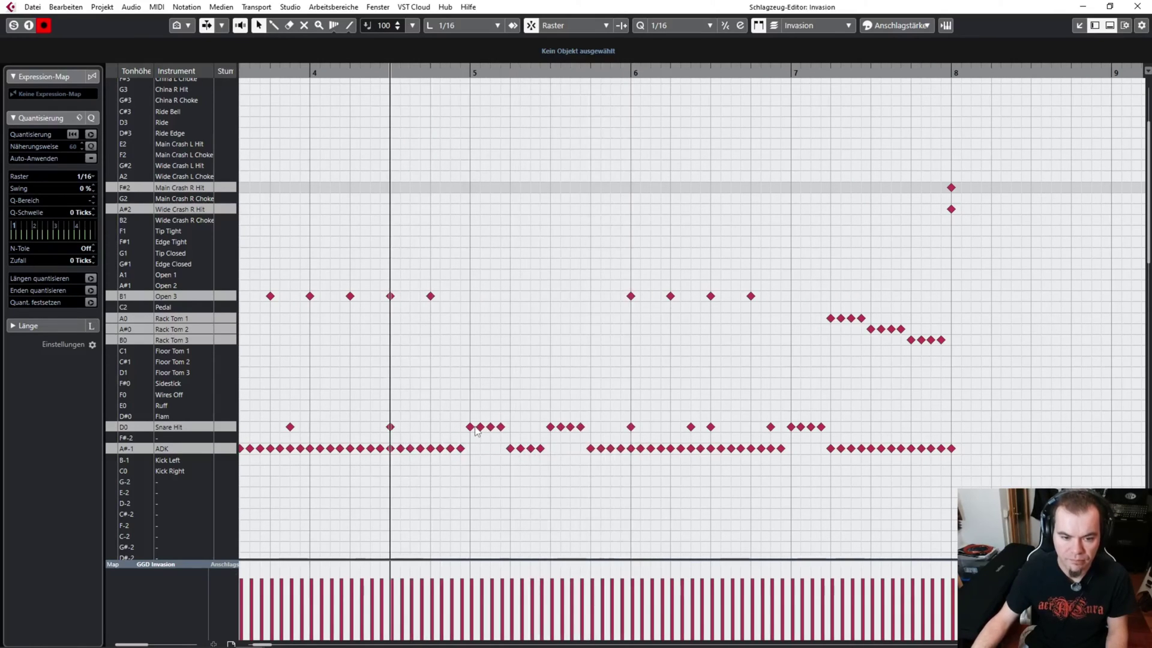
Select the bar-5 snare fill notes and draw descending velocity ramps across both four-note fills.
left_click_drag(455, 400, 597, 431)
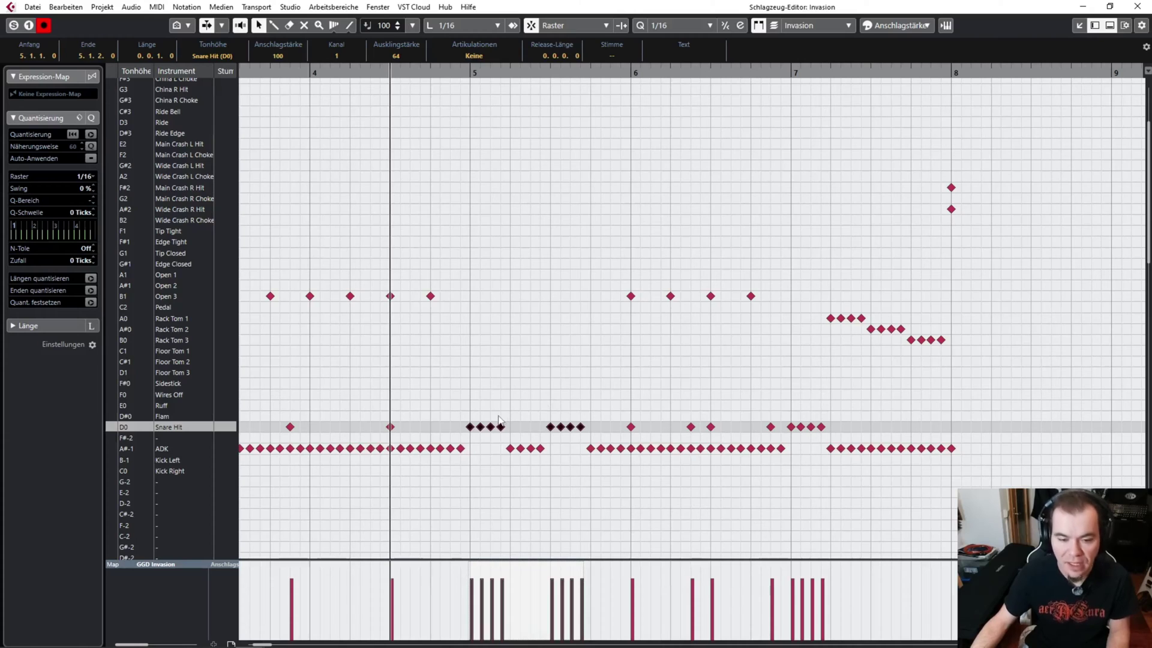
scroll(498, 420, "up", 4)
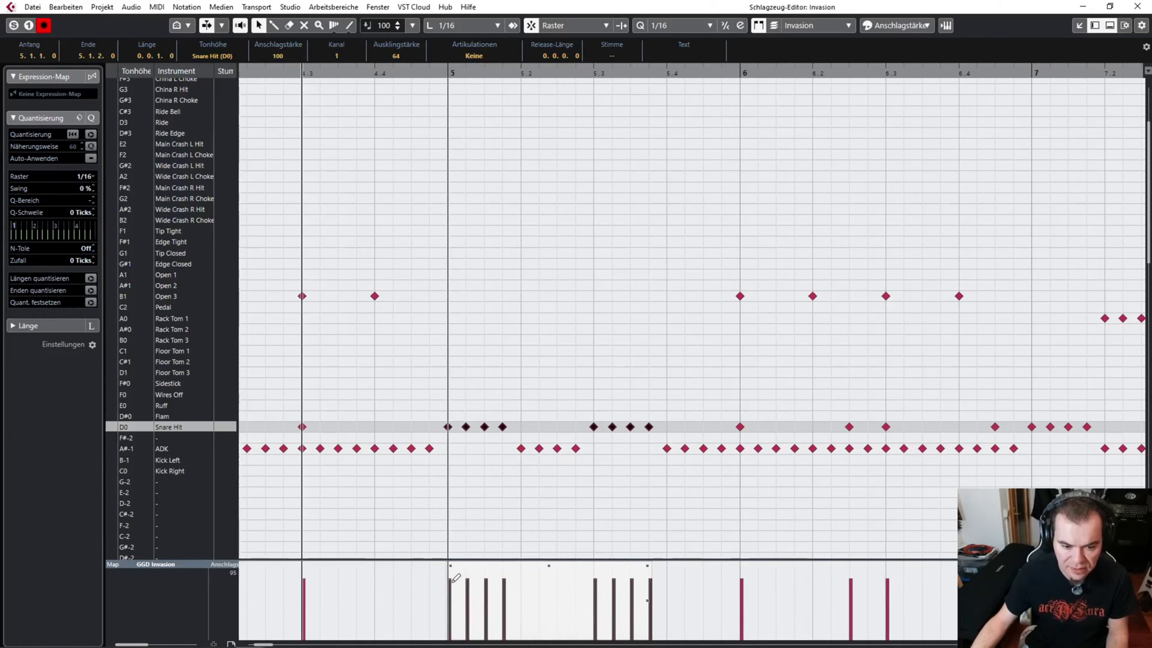
left_click_drag(452, 580, 507, 604)
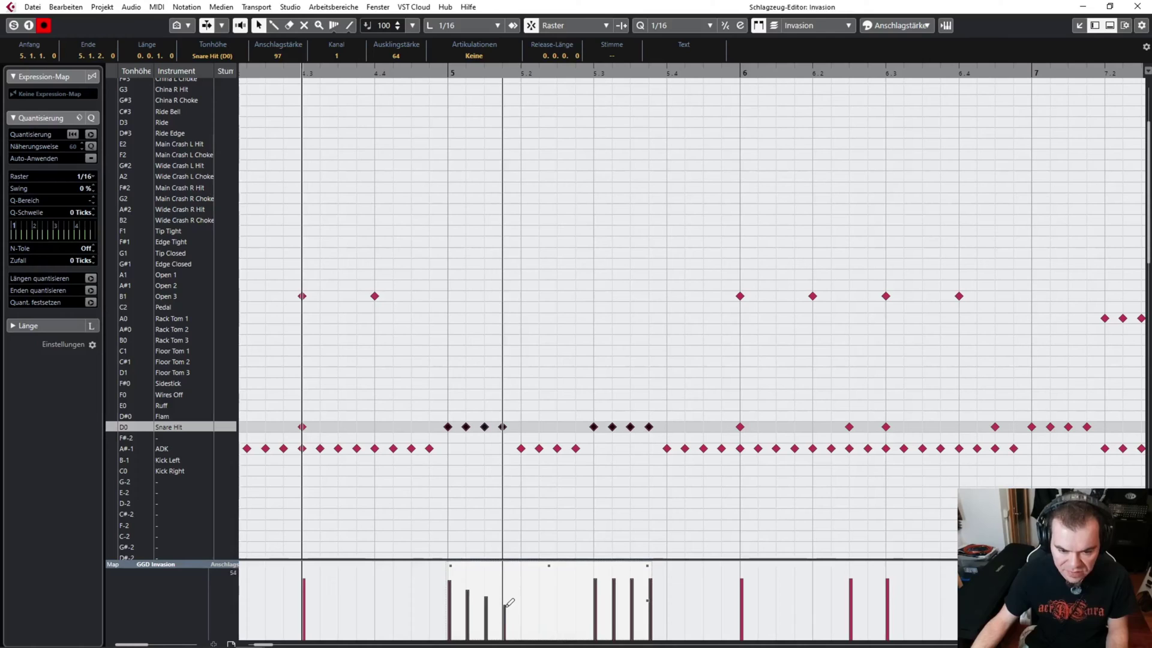
left_click_drag(506, 600, 513, 613)
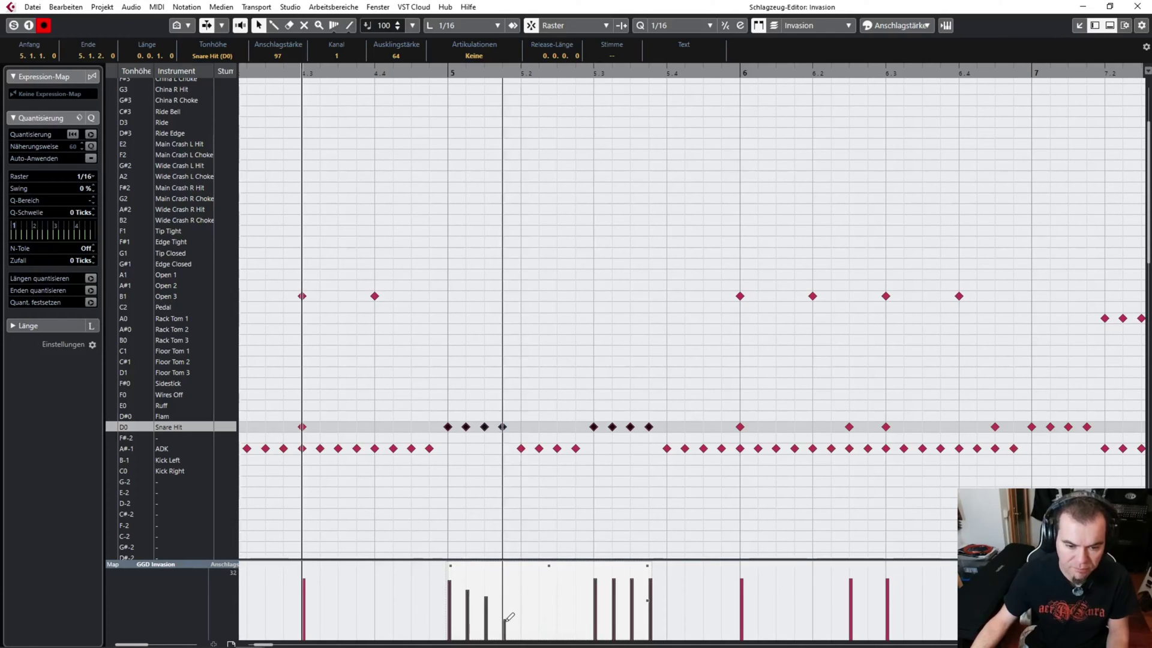
mouse_move(594, 583)
left_mouse_down()
mouse_move(653, 622)
mouse_move(619, 593)
left_mouse_up()
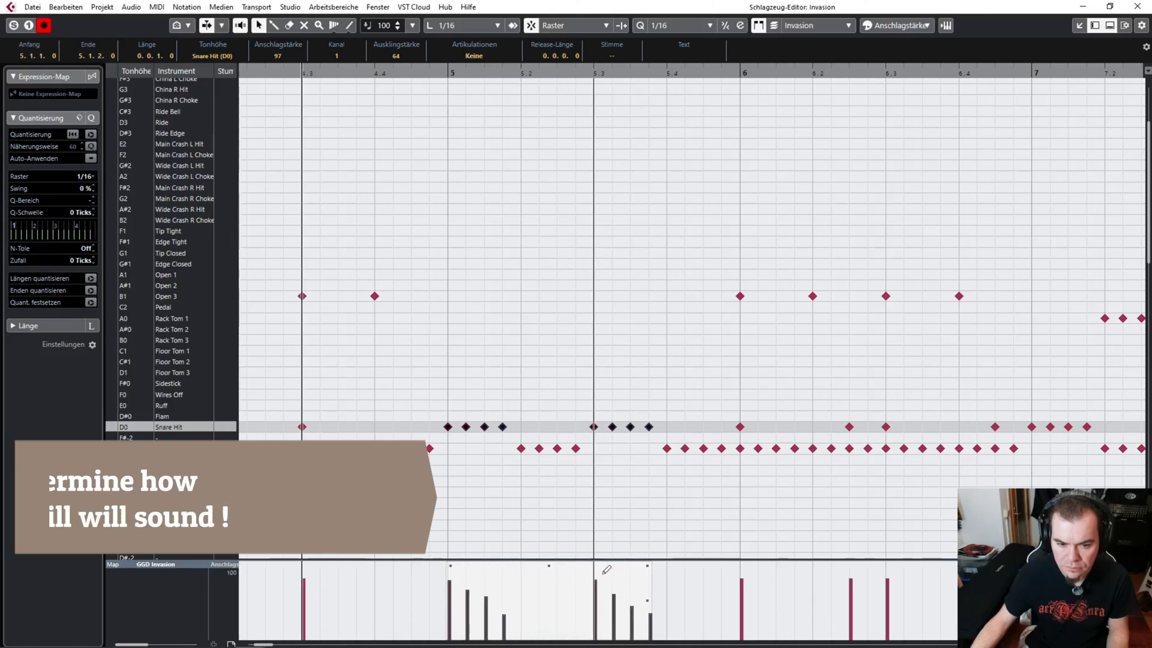
Deselect the snare notes and play back the fill to hear the fading velocities.
left_click(539, 279)
key("space")
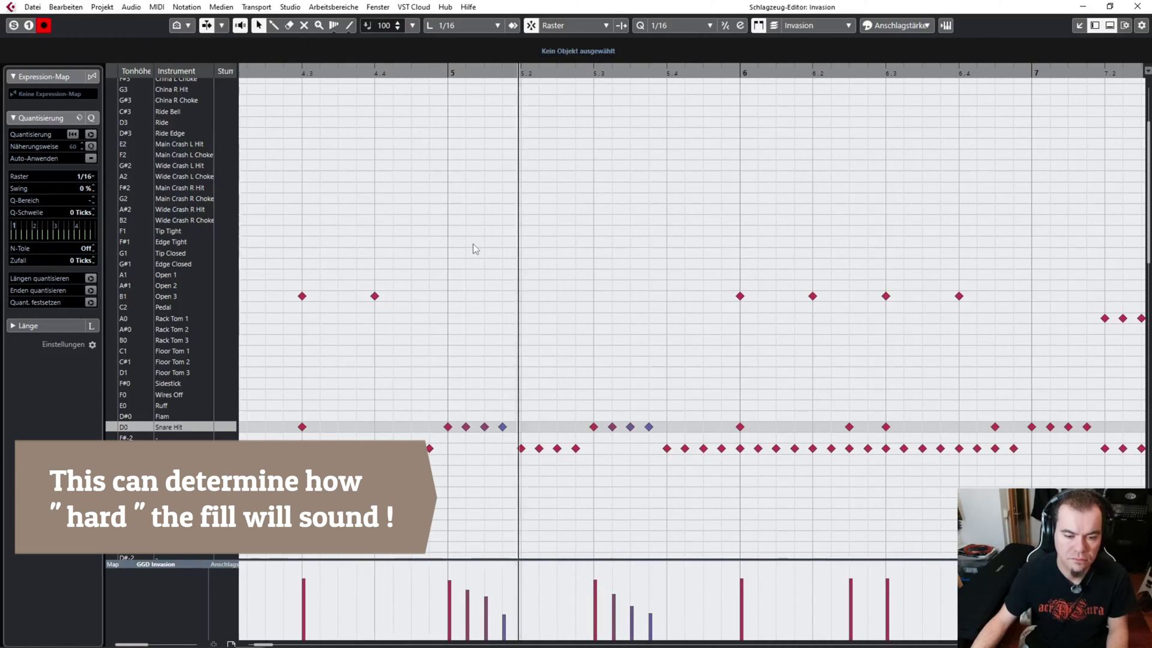
key("space")
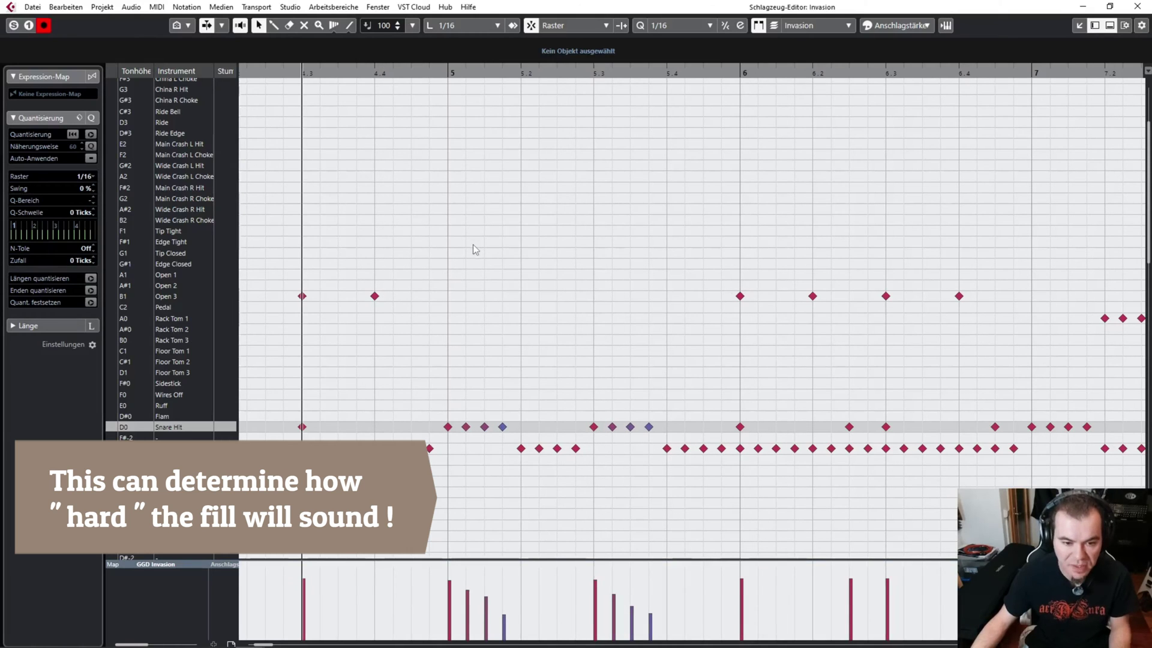
scroll(480, 268, "down", 4)
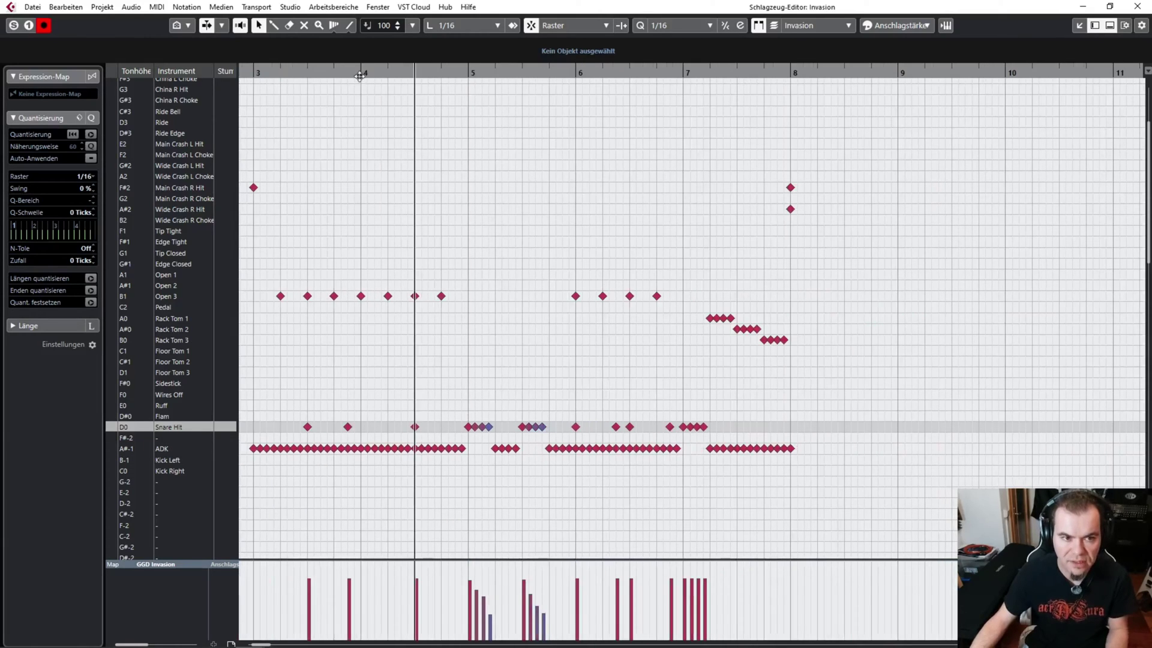
key("space")
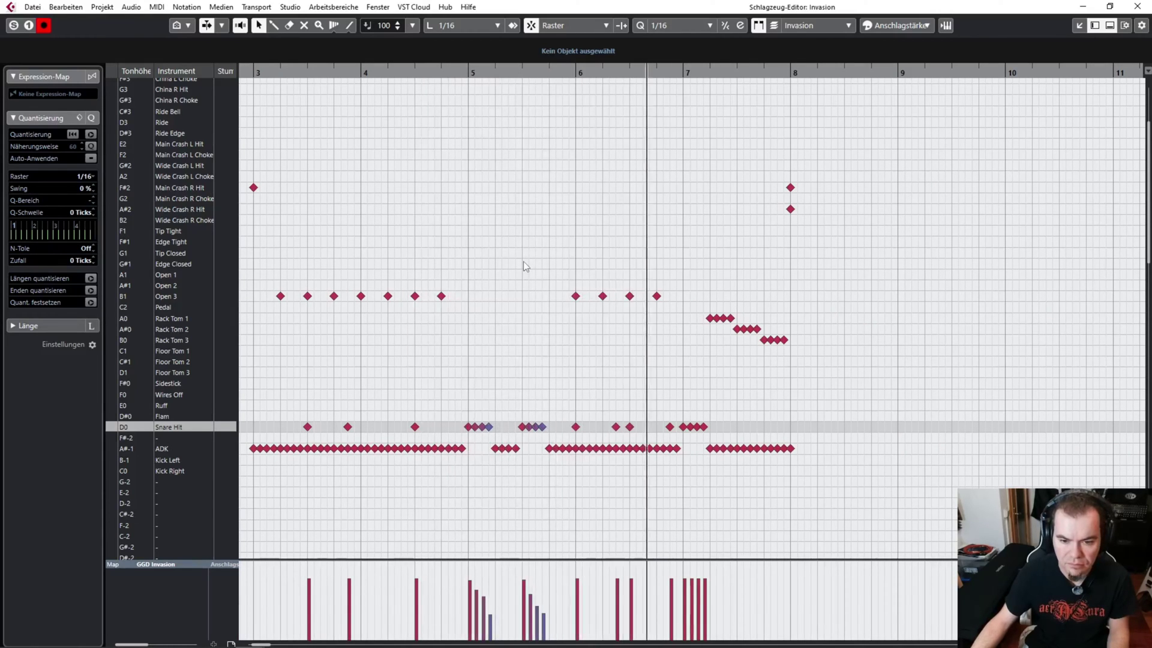
key("space")
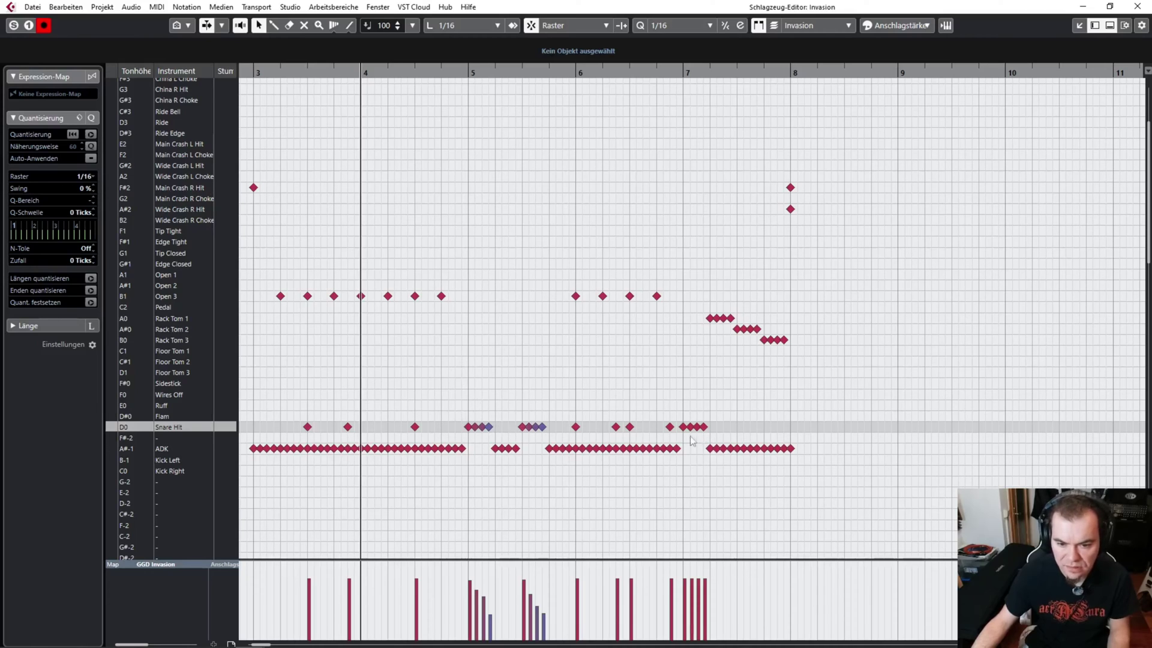
left_click_drag(679, 414, 728, 442)
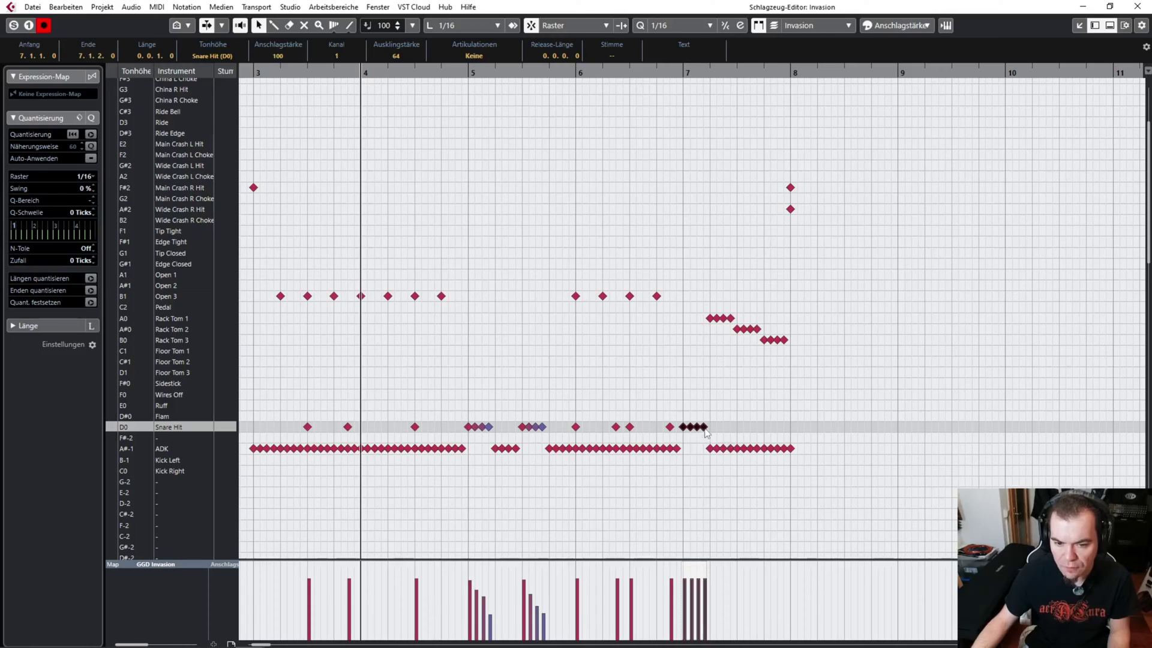
left_click_drag(445, 389, 547, 435)
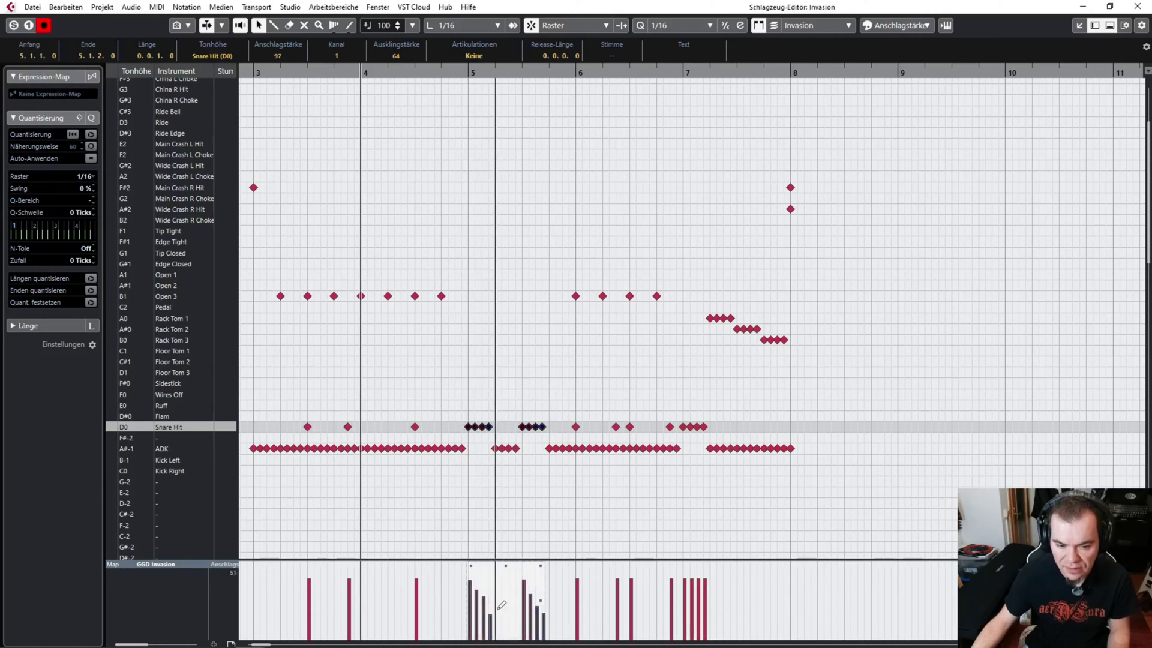
left_click(534, 360)
key("space")
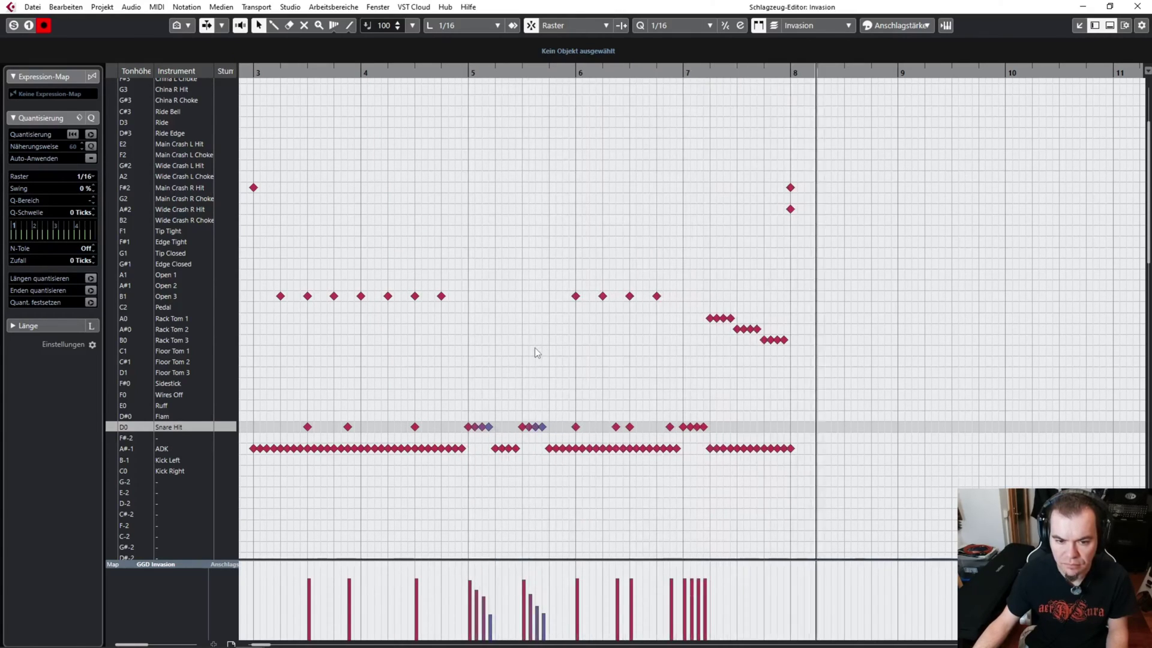
key("space")
Select the four bar-7 snare fill notes and lower the second note's velocity.
scroll(602, 372, "right", 3)
scroll(520, 398, "up", 3)
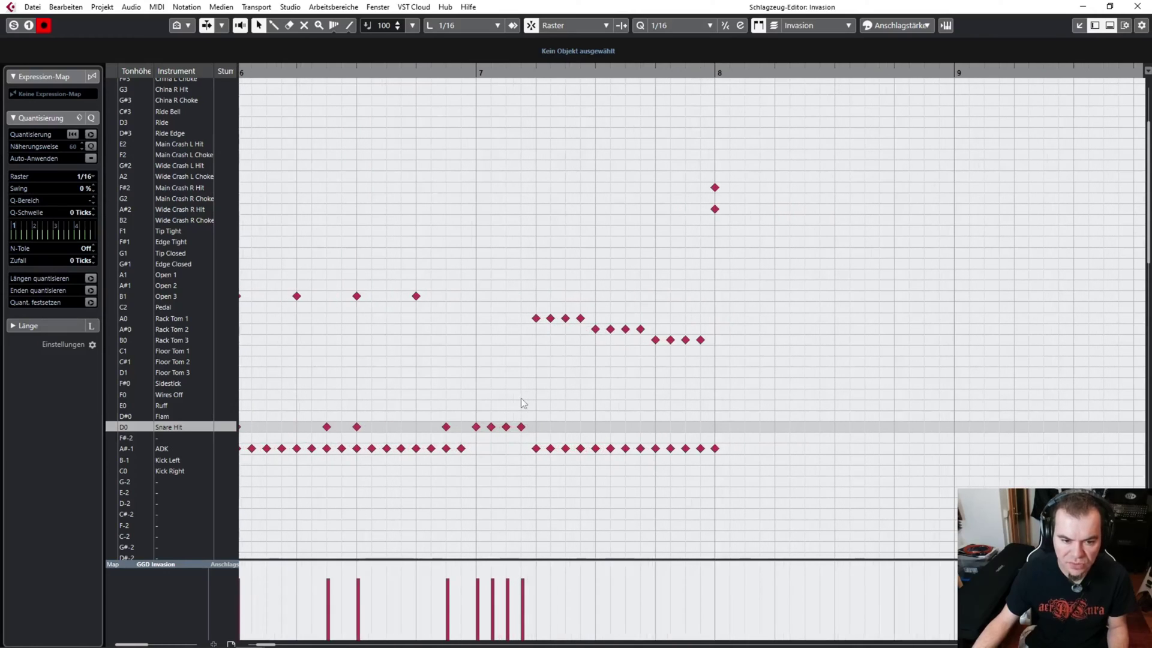
left_click(357, 72)
left_click_drag(454, 384, 533, 432)
mouse_move(495, 580)
left_mouse_down()
mouse_move(527, 601)
mouse_move(528, 617)
mouse_move(513, 603)
left_mouse_up()
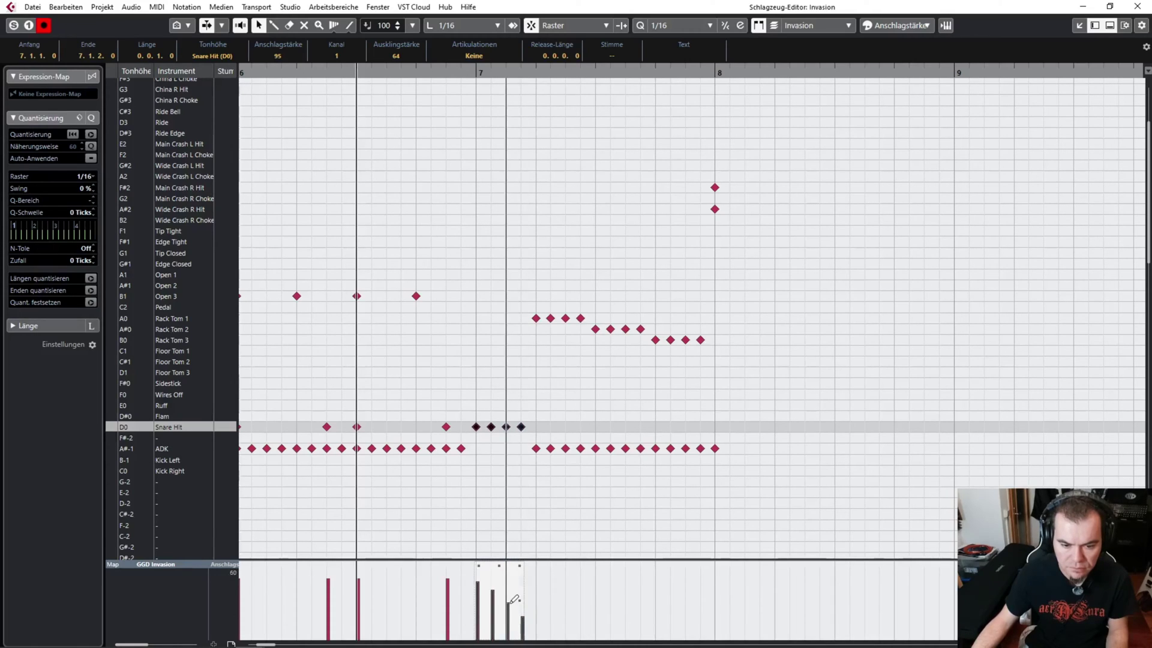
Select all rack tom notes and draw descending velocity ramps for each four-hit group.
left_click(663, 393)
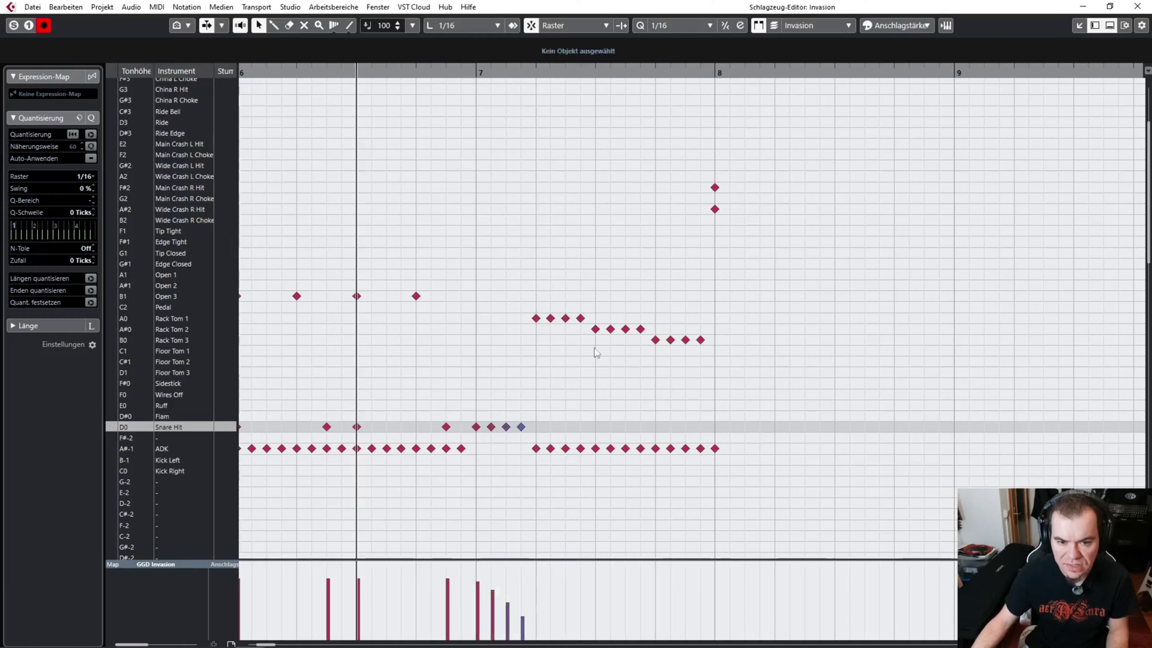
left_click_drag(524, 294, 761, 380)
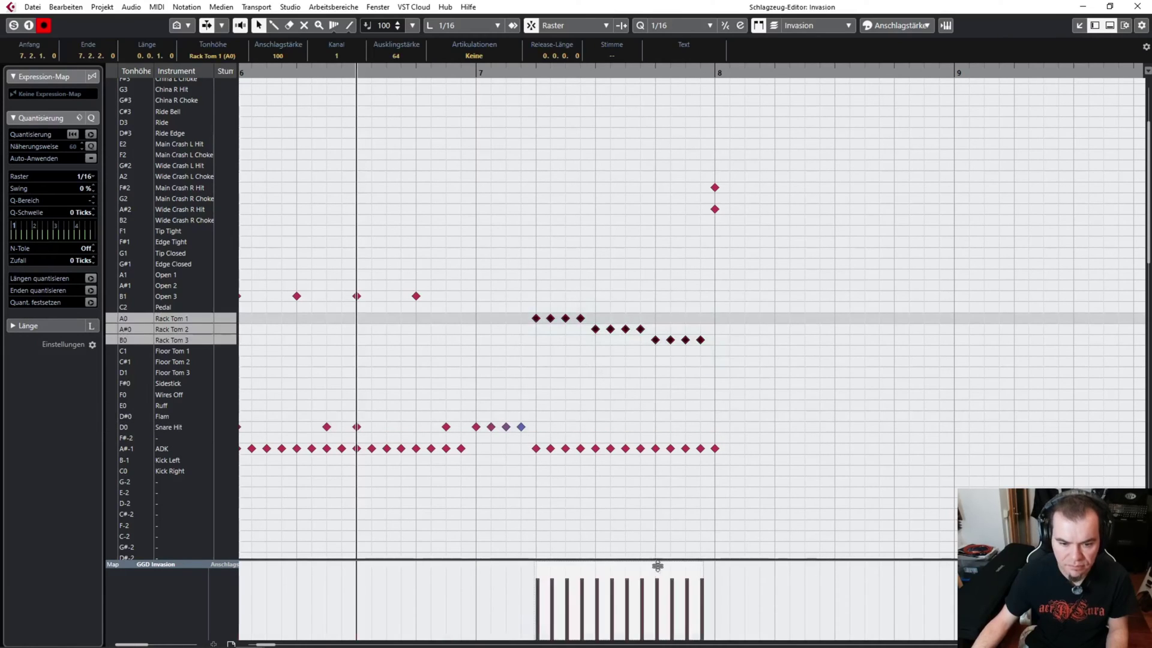
mouse_move(562, 584)
left_mouse_down()
mouse_move(581, 605)
mouse_move(626, 591)
mouse_move(643, 608)
mouse_move(686, 591)
mouse_move(704, 606)
left_mouse_up()
Delete the kick notes under the bar-7 fill and add a single kick hit at bar 8.
left_click_drag(543, 428, 599, 470)
left_click_drag(606, 430, 710, 463)
key("Delete")
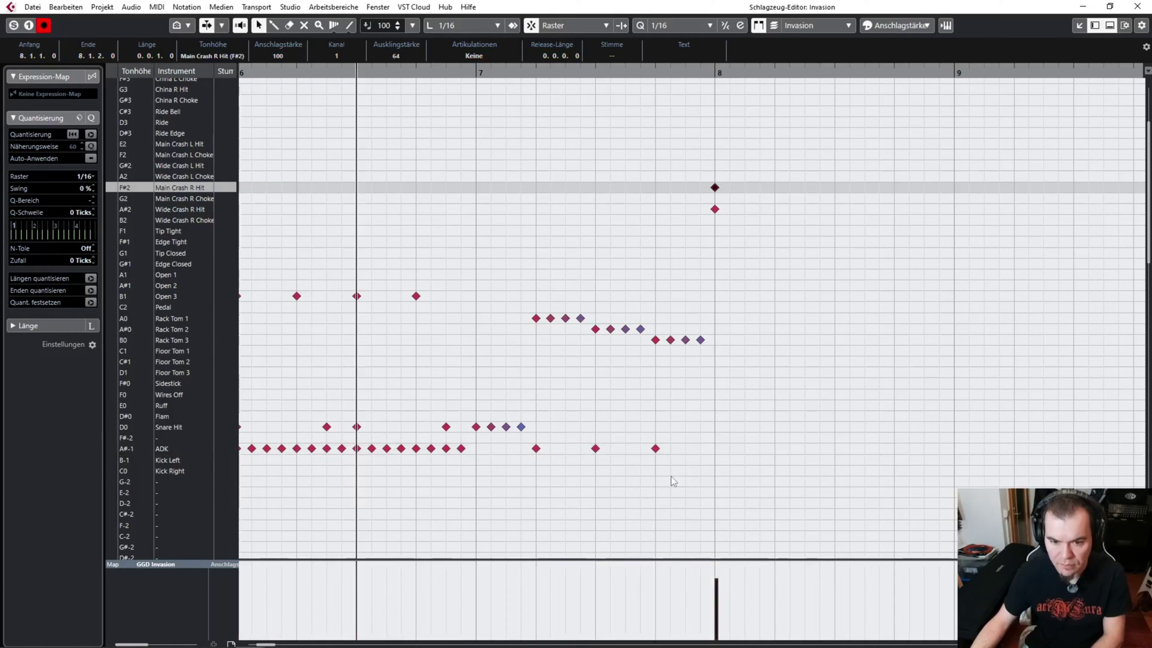
right_click(690, 470)
left_click(703, 471)
left_click(714, 449)
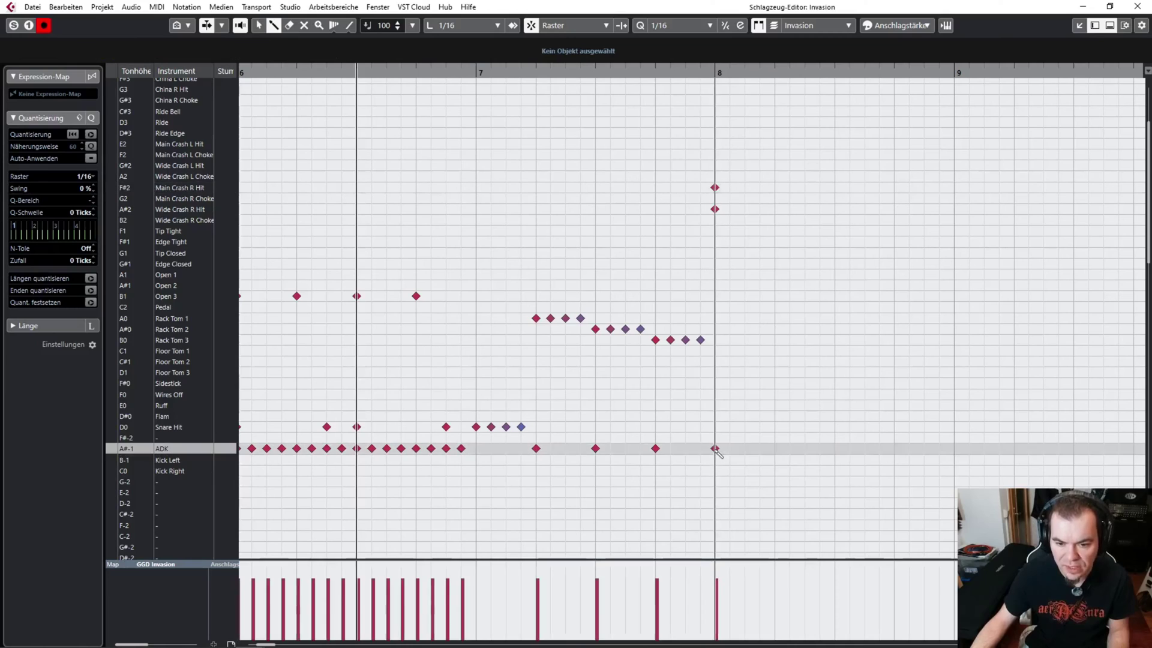
key("1")
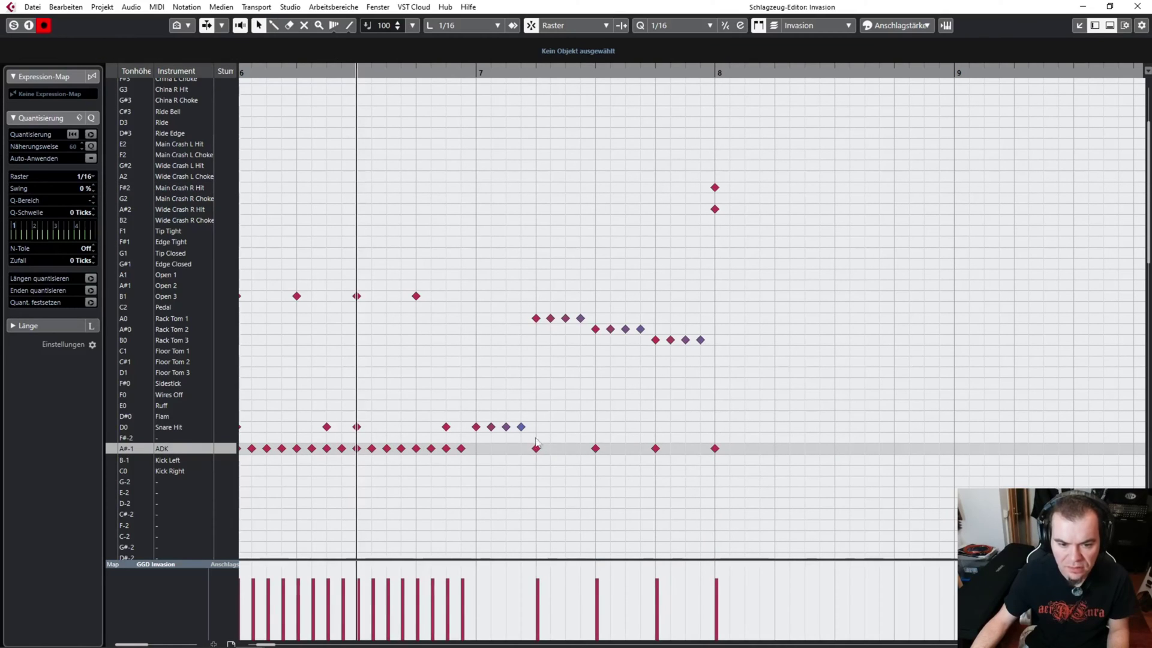
Set the four remaining fill kicks to velocity 80.
left_click_drag(520, 436, 765, 476)
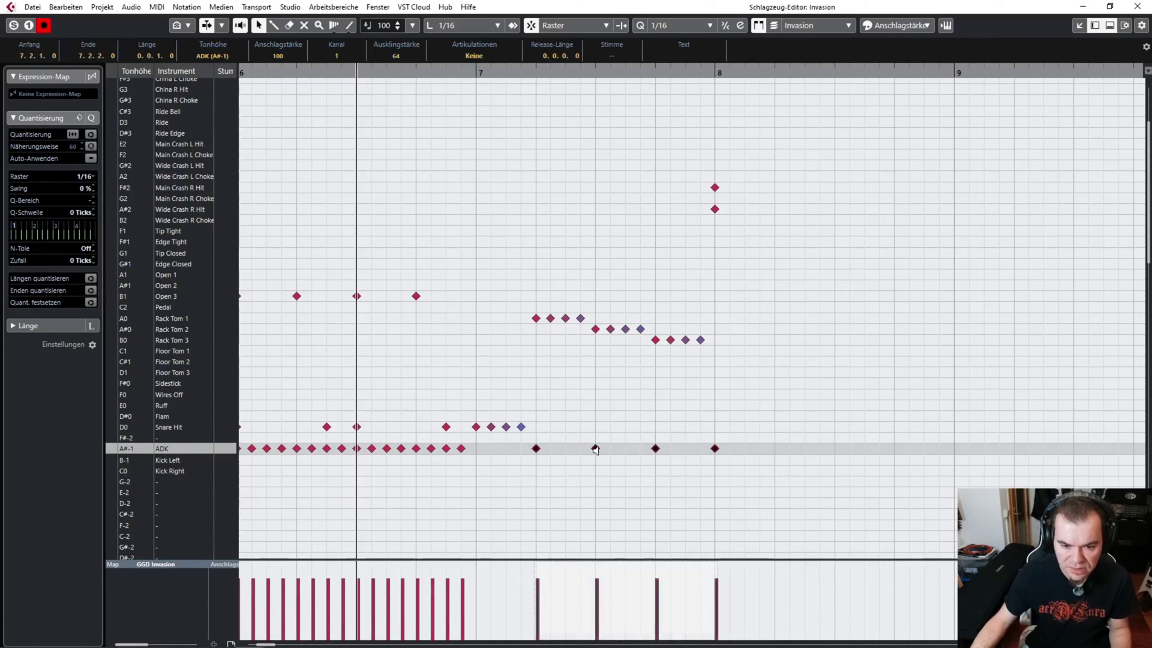
left_click_drag(595, 449, 597, 475)
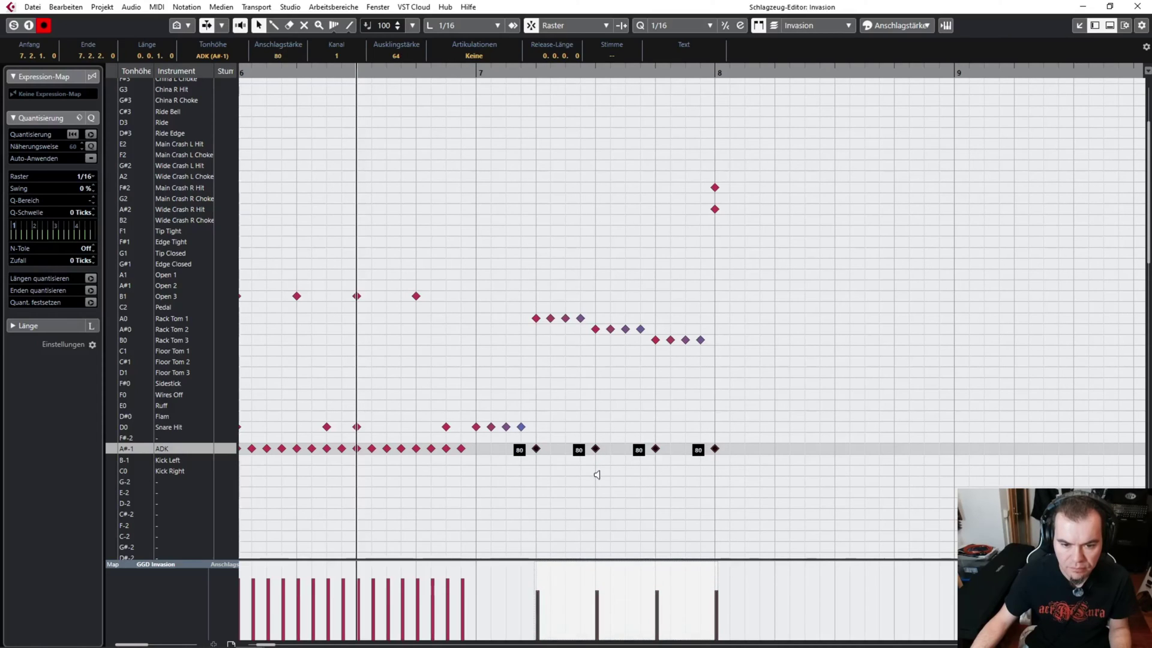
left_click(598, 476)
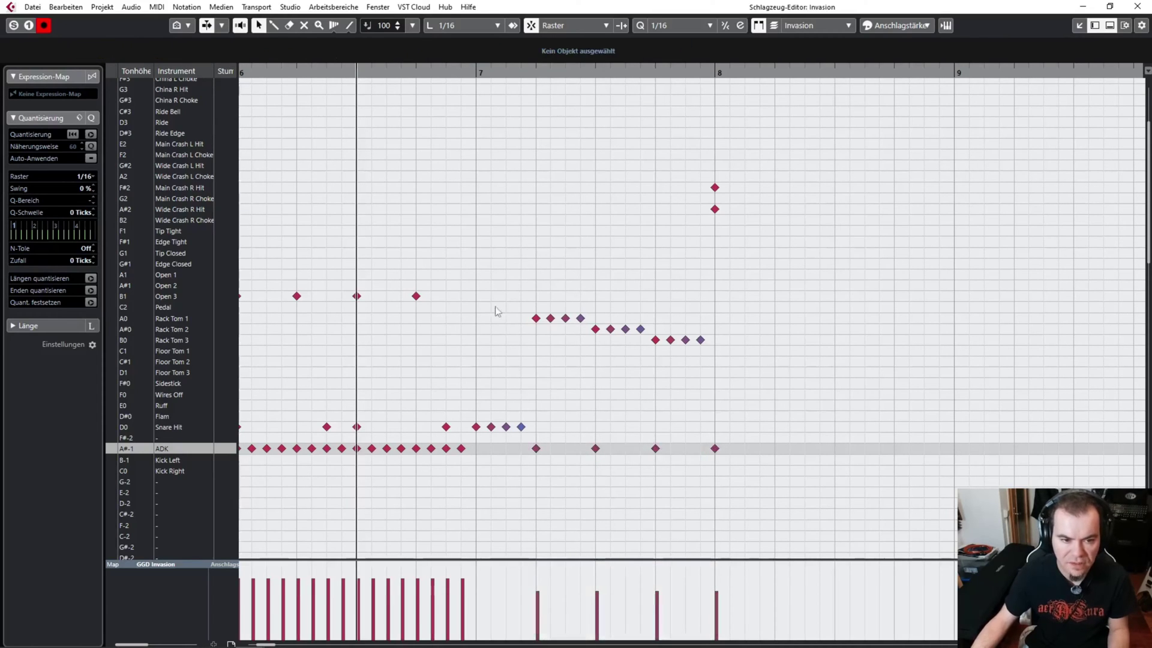
Play the tom fill back from just before it, zoomed out to show more bars.
left_click(297, 73)
key("space")
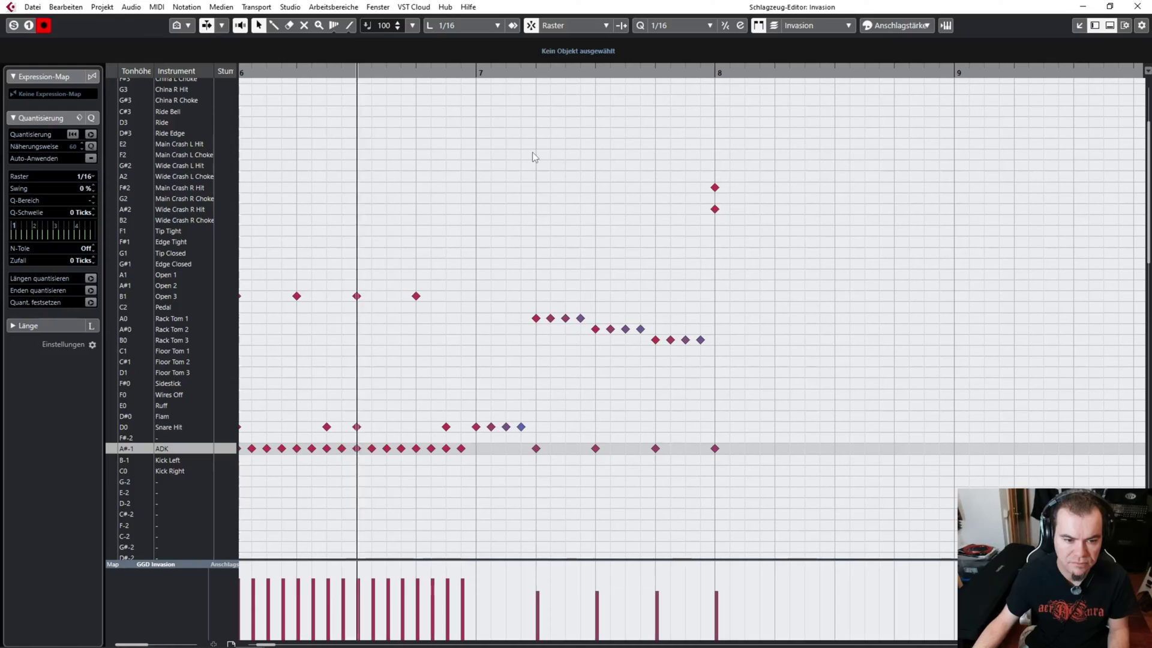
key("space")
key("g")
key("g")
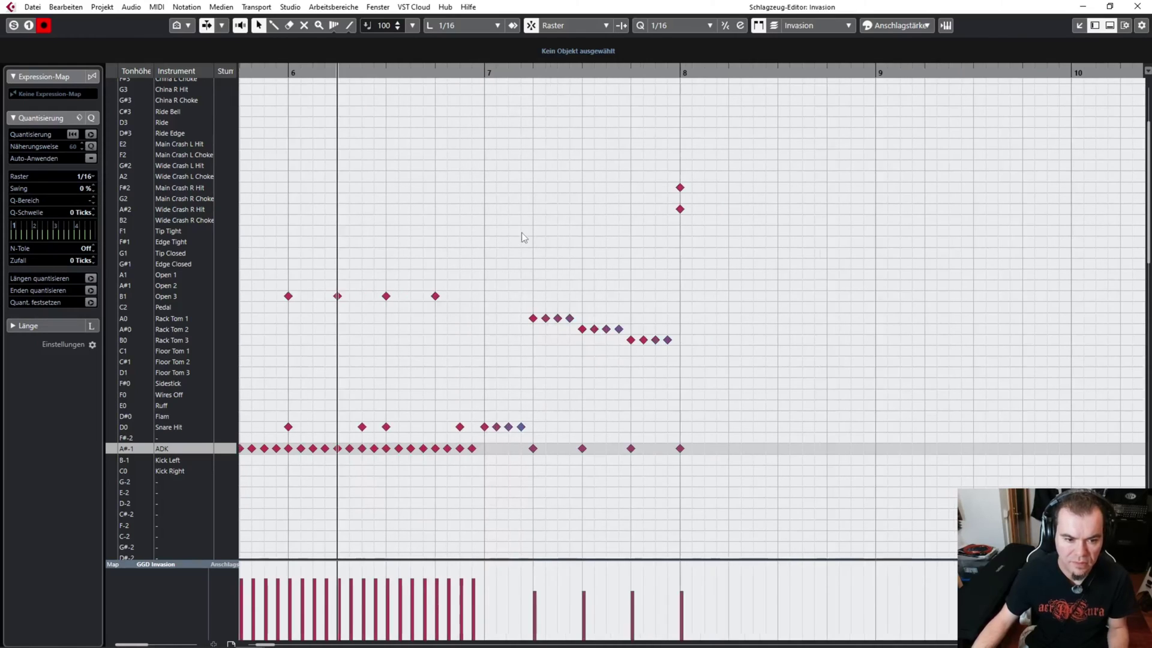
left_click(365, 74)
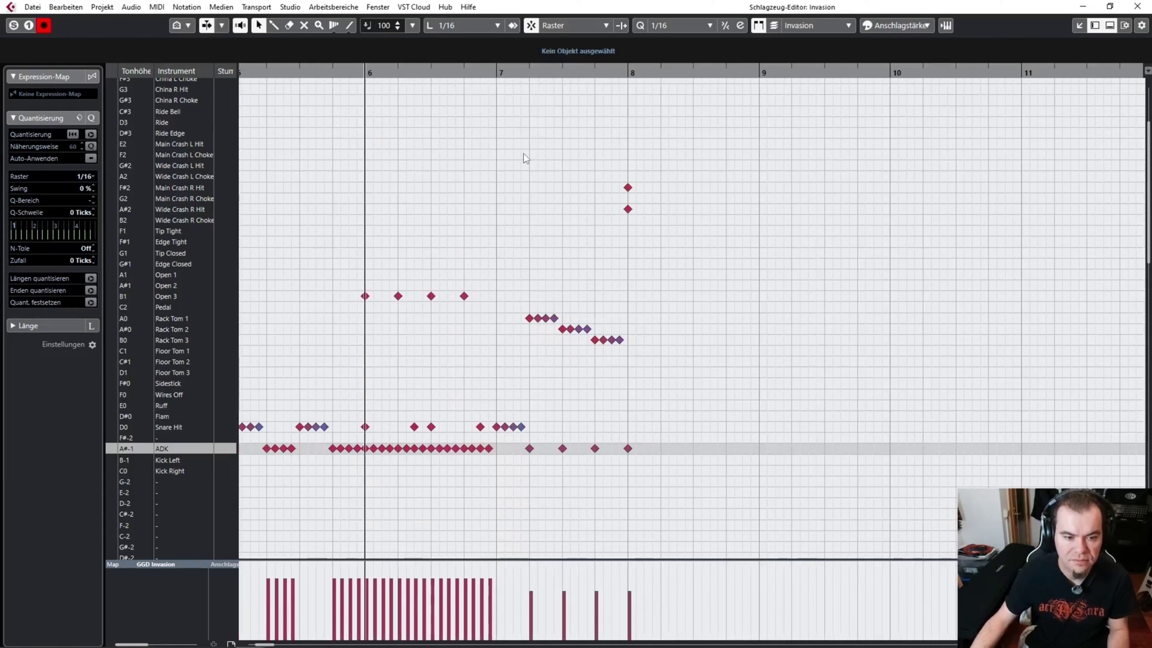
key("space")
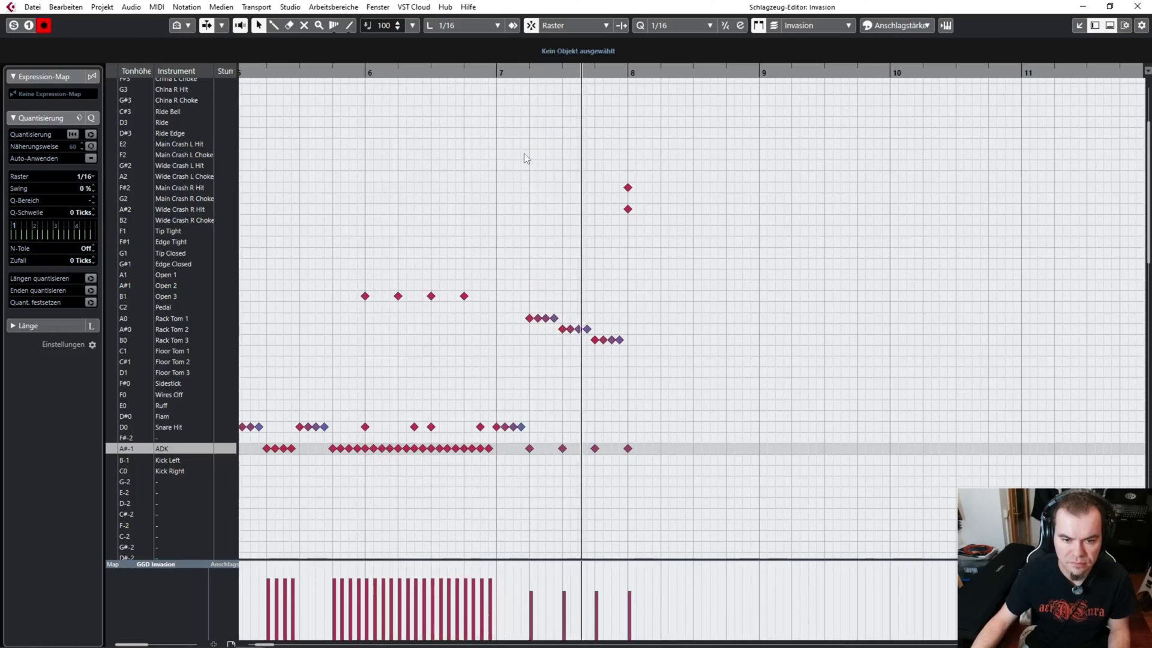
key("space")
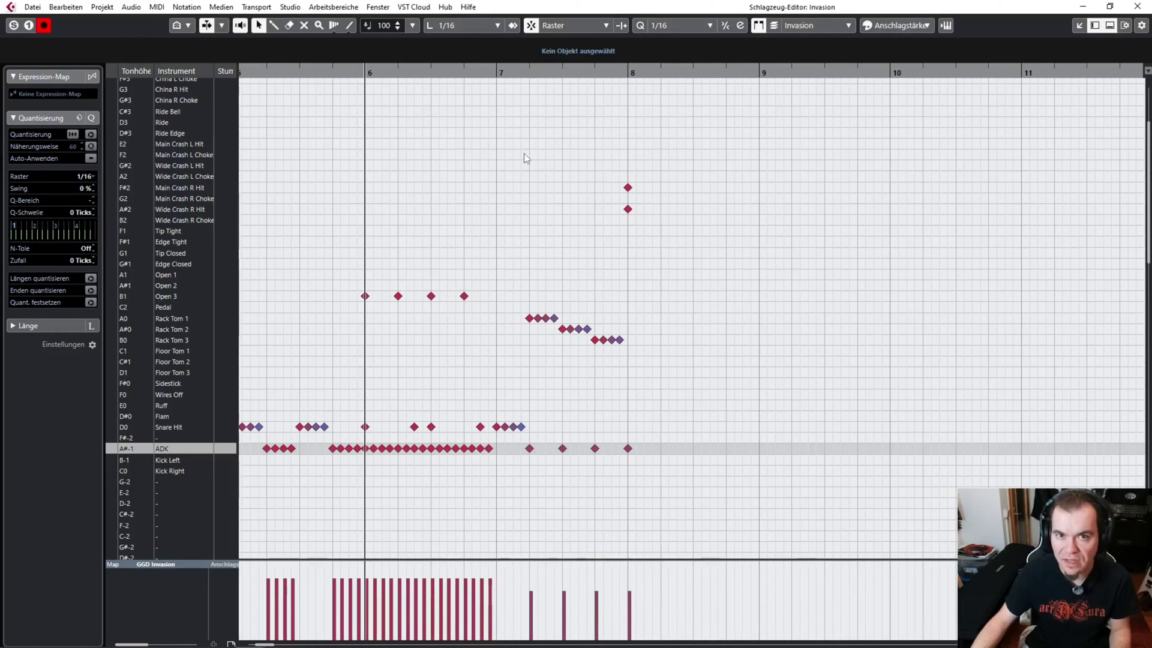
Play the drum part from bar 3, then stop.
scroll(500, 237, "left", 5)
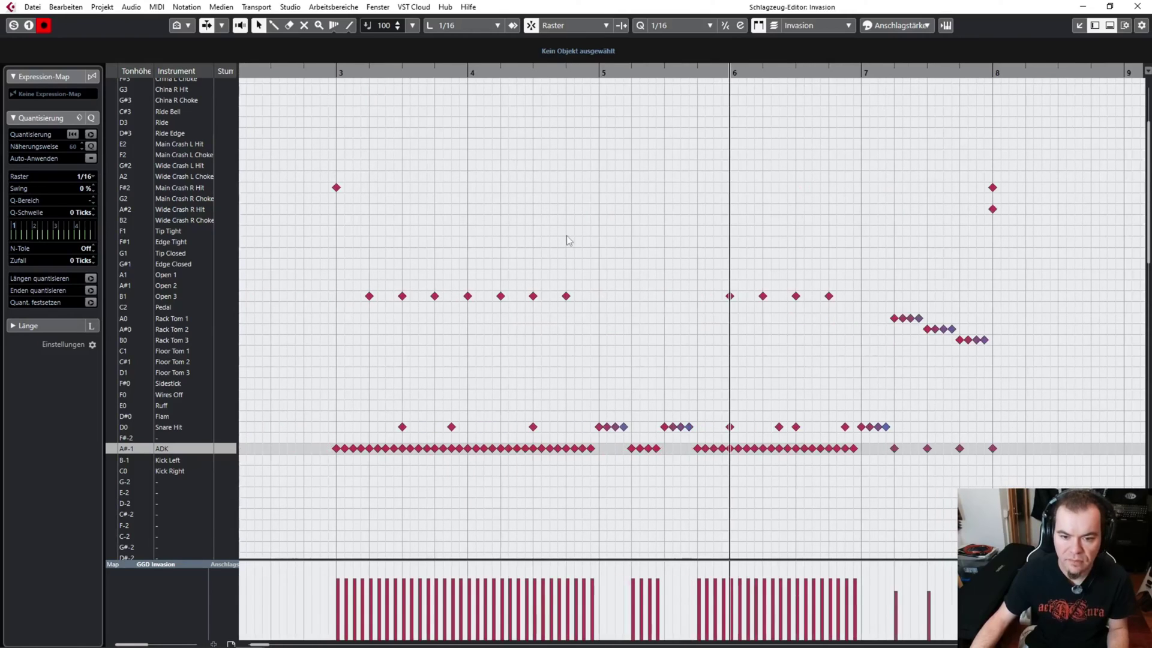
left_click(336, 72)
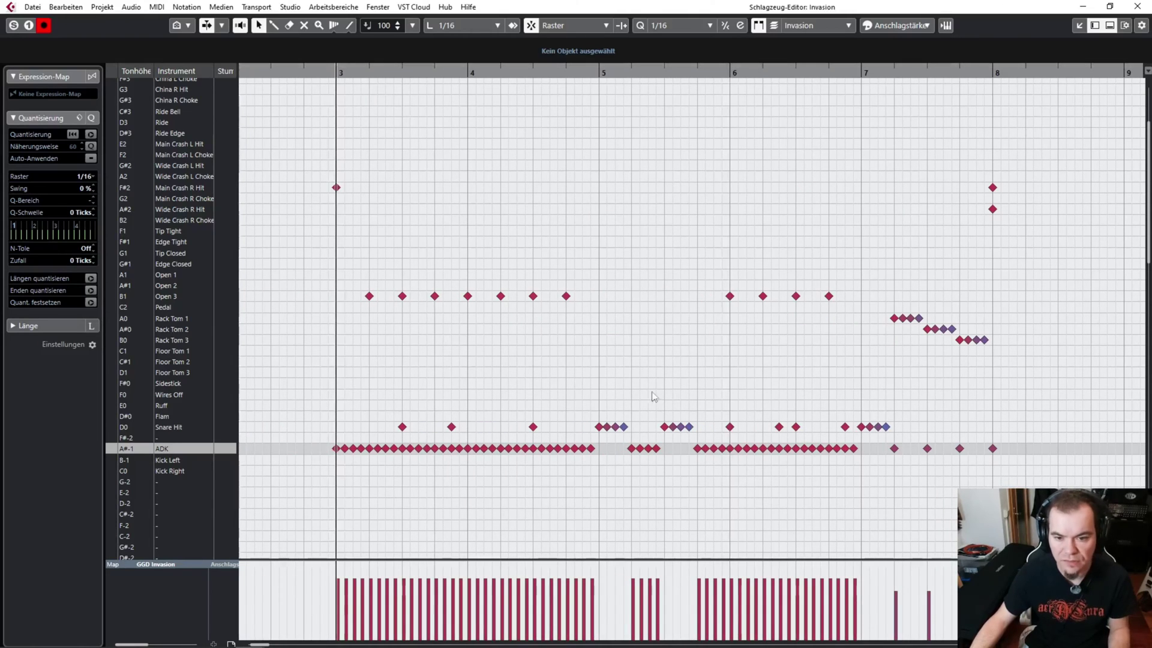
key("space")
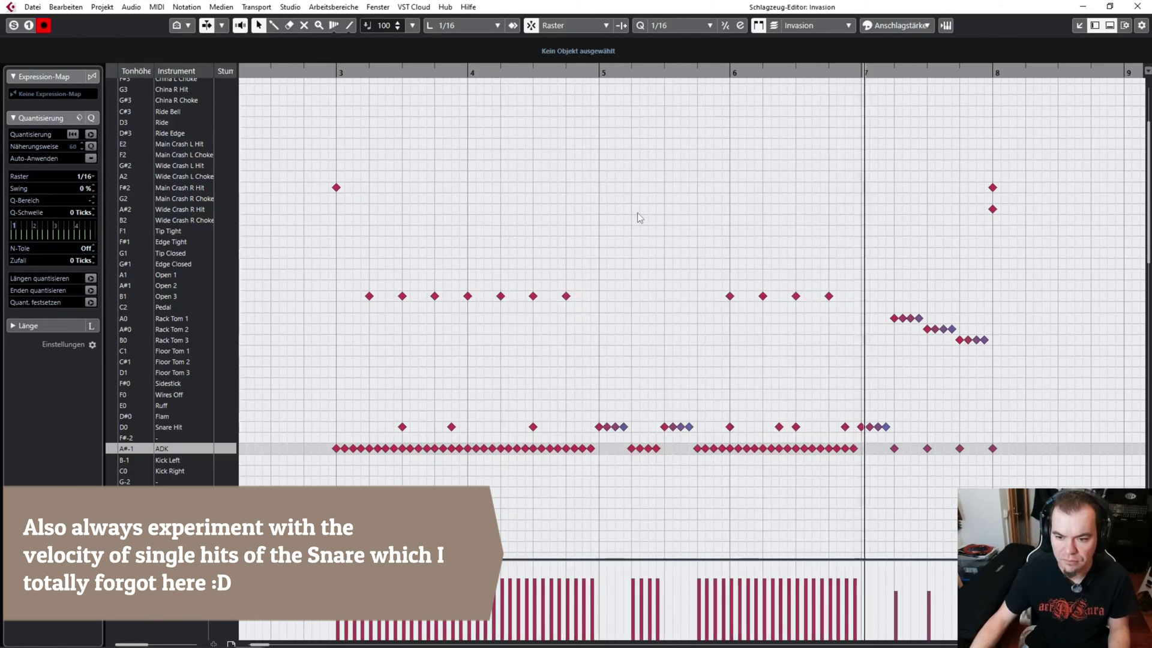
key("space")
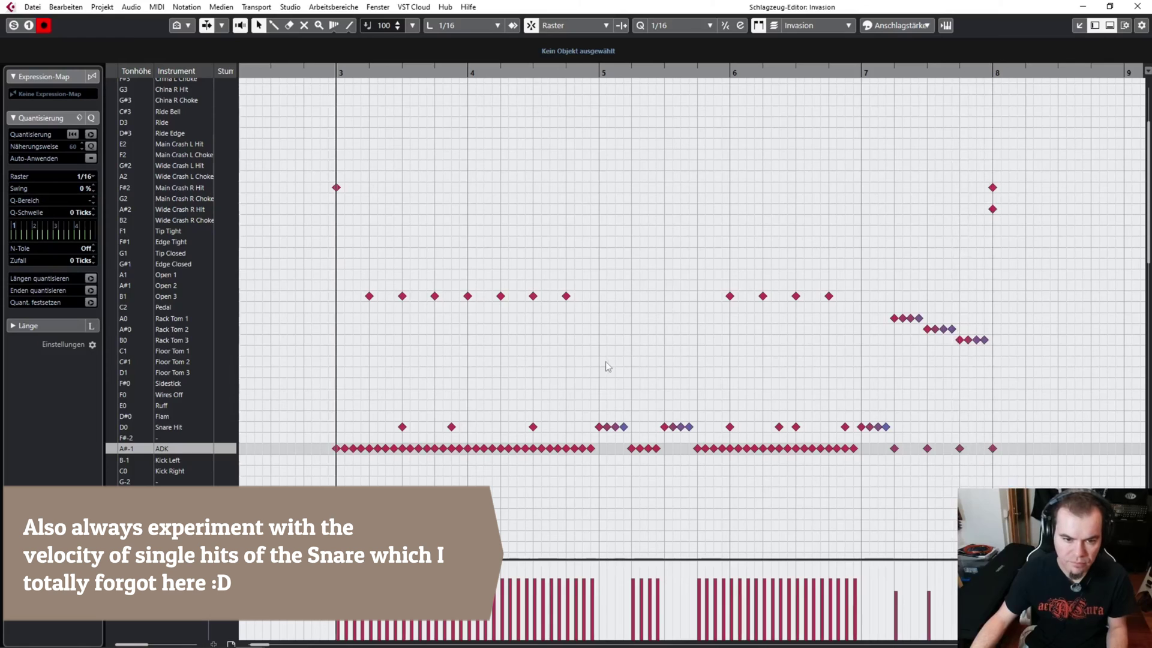
Marquee-select the two four-hit snare runs in bar 5.
scroll(599, 363, "right", 3)
scroll(510, 383, "up", 3)
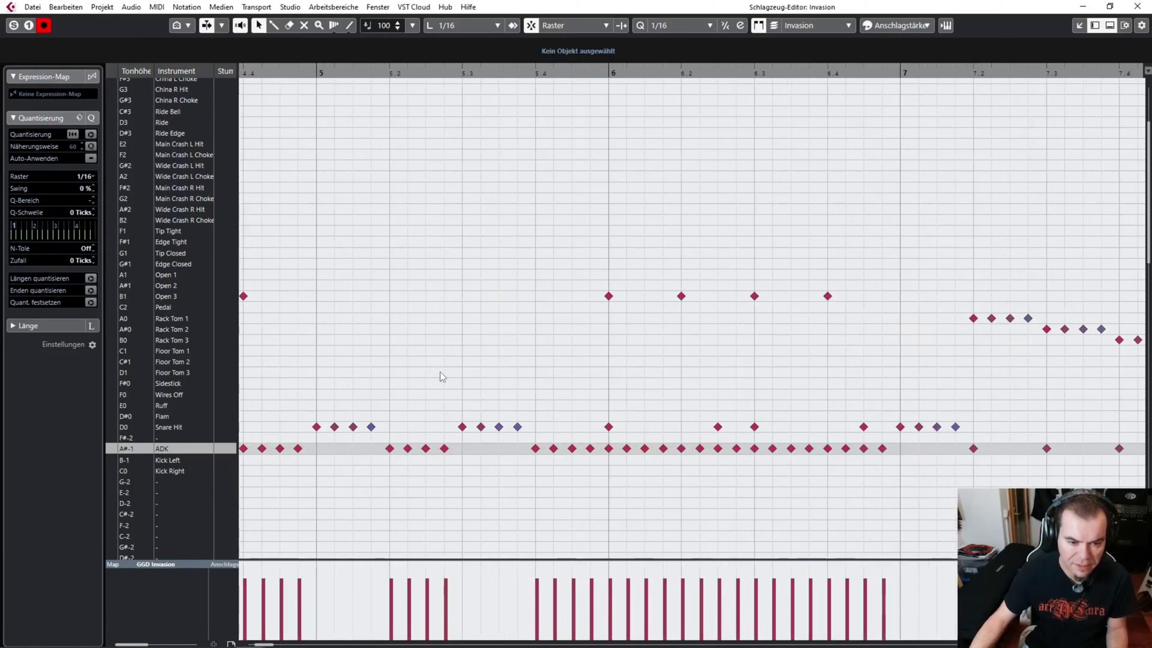
scroll(468, 372, "left", 2)
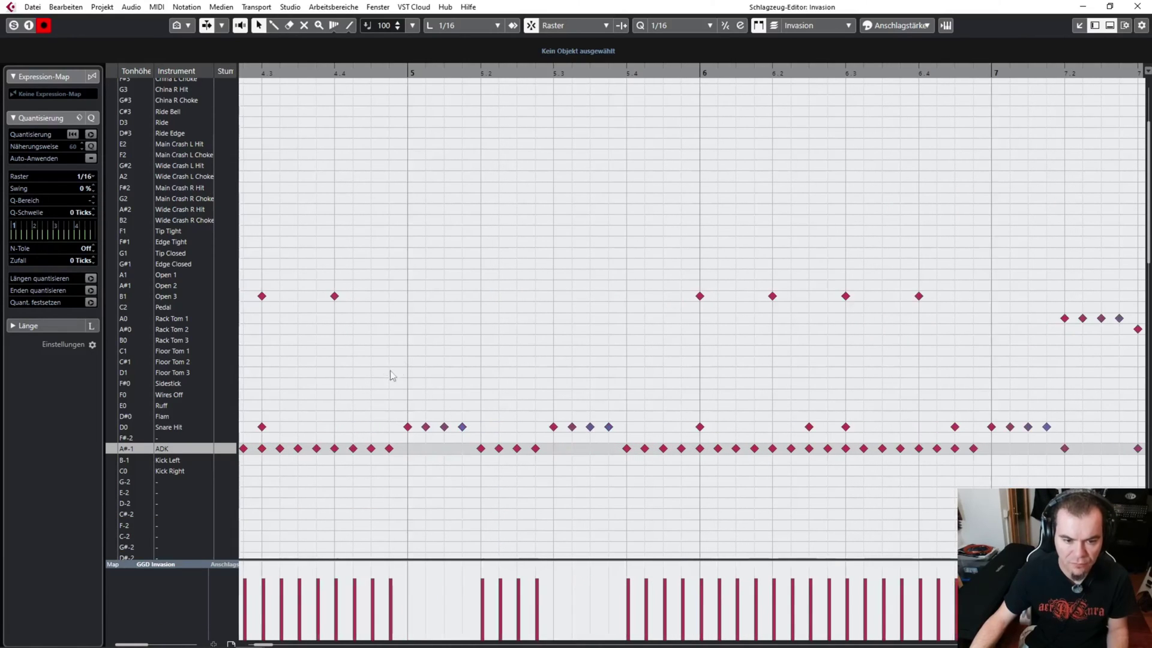
left_click_drag(351, 386, 656, 438)
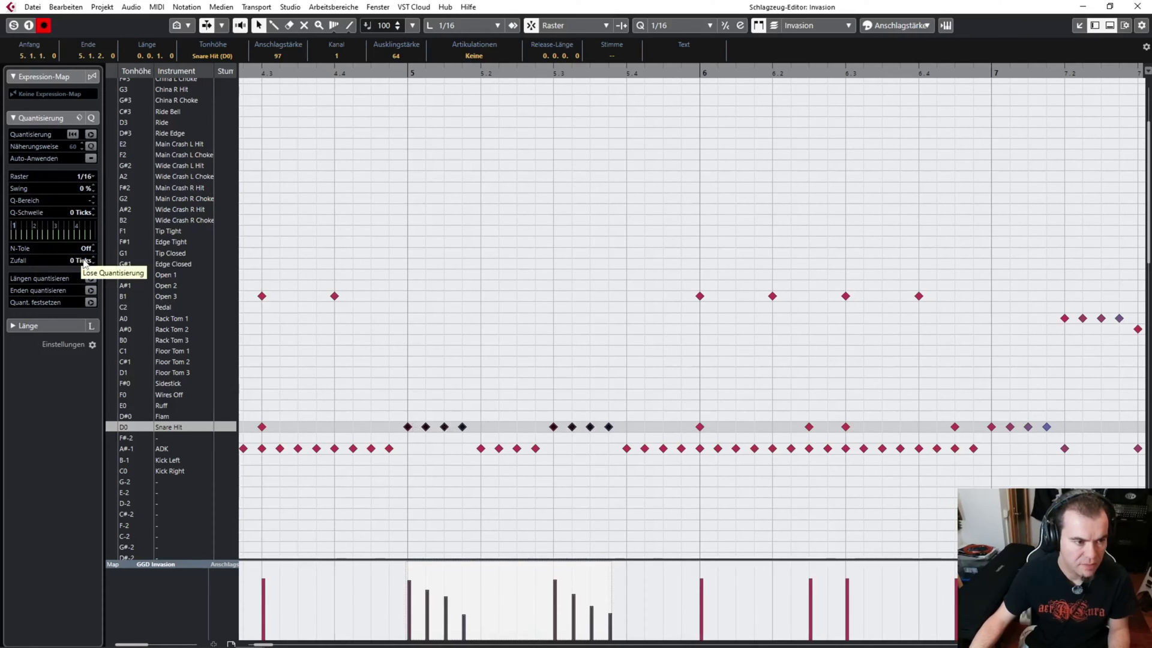
Set the Zufall random range to 6 ticks and apply randomized quantize to the bar-5 snare runs.
scroll(85, 263, "up", 1)
scroll(85, 263, "up", 1)
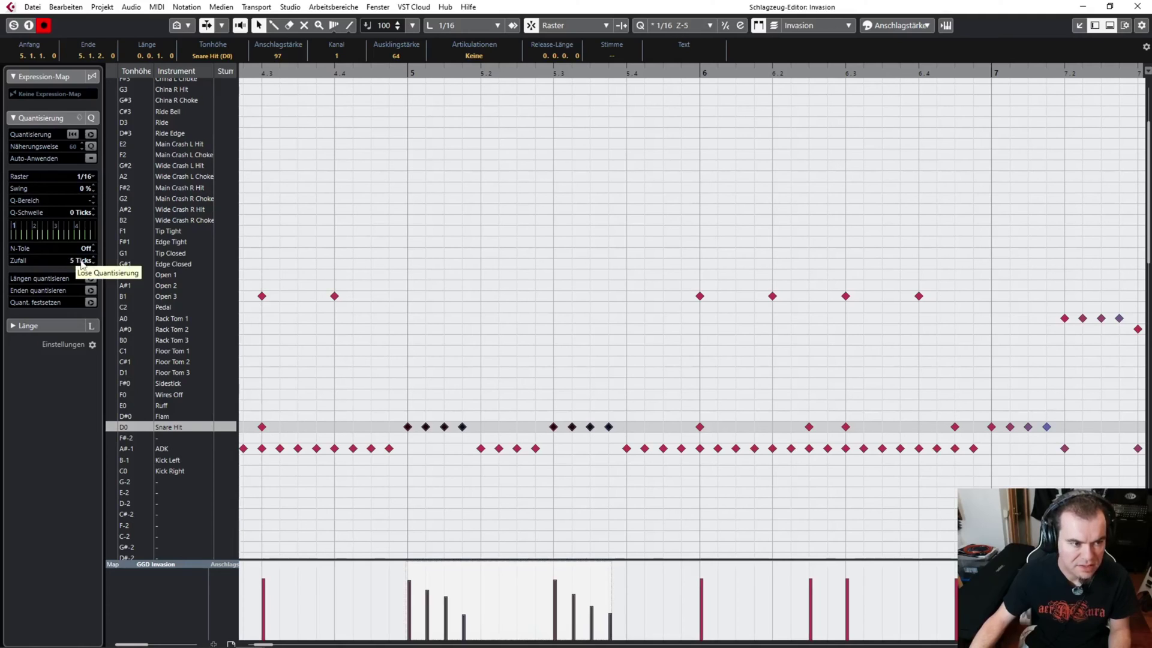
key("q")
key("q")
key("q")
key("q")
key("q")
key("q")
key("q")
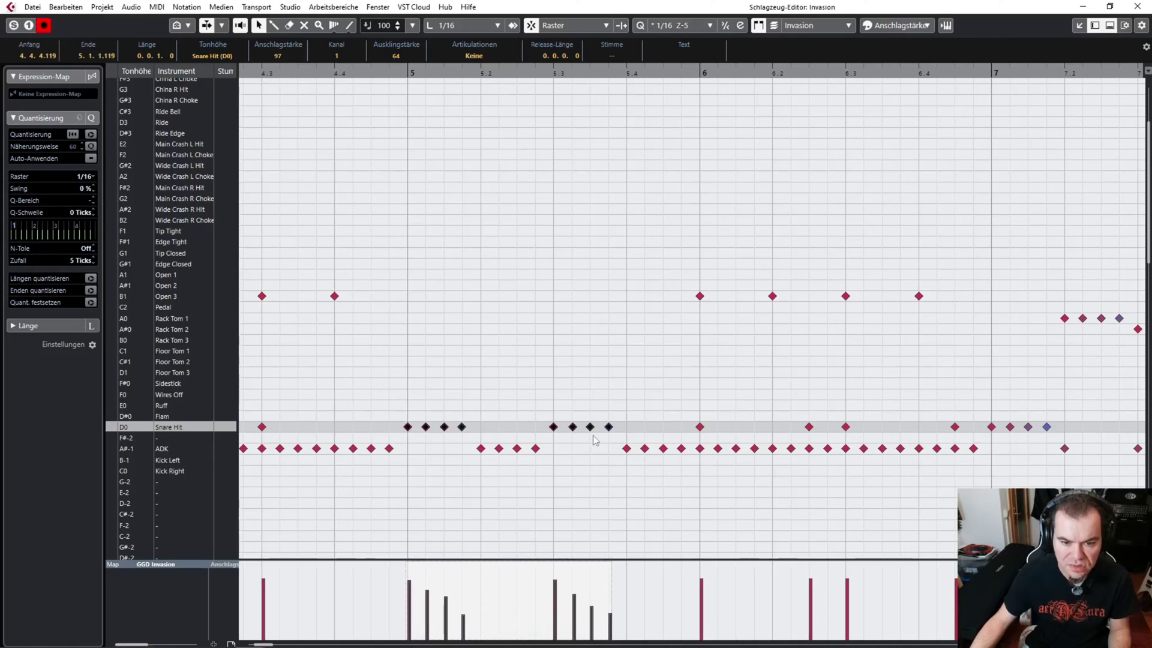
key("q")
key("q")
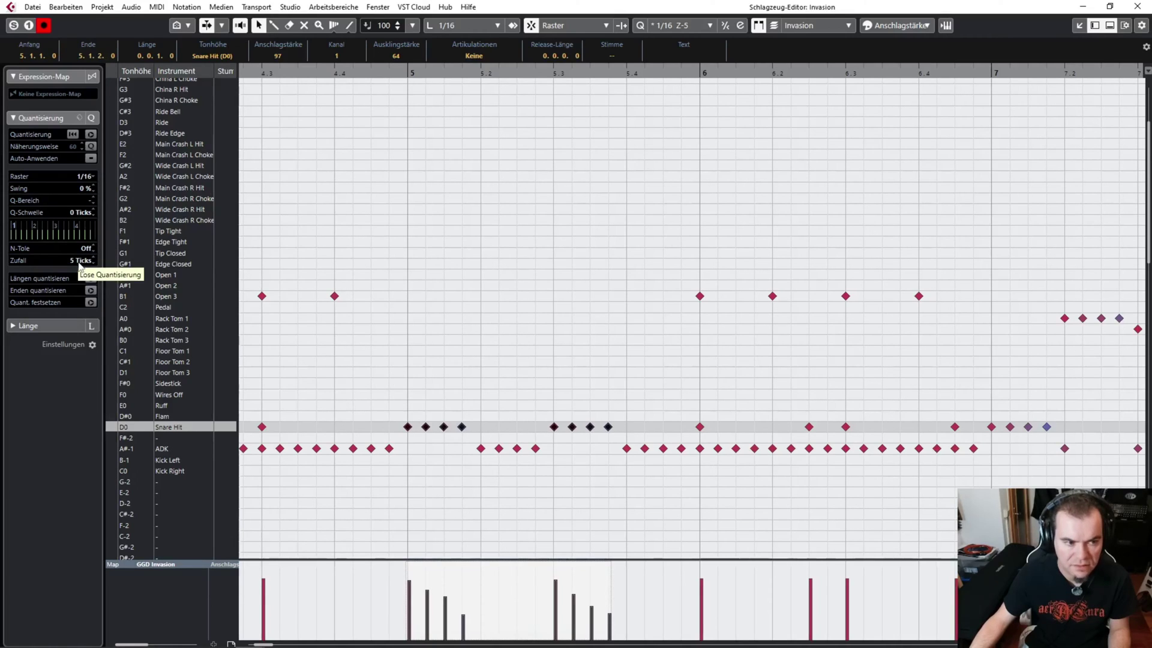
scroll(85, 262, "up", 1)
key("q")
key("q")
key("q")
key("q")
key("q")
key("q")
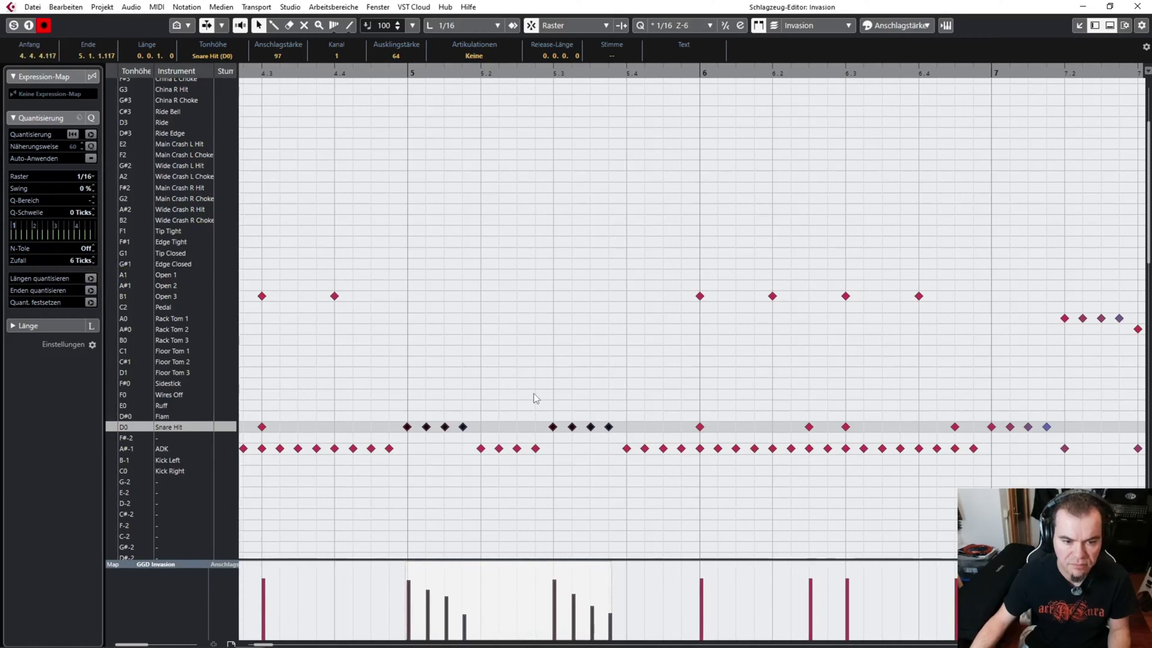
key("q")
scroll(498, 355, "down", 4, "ctrl")
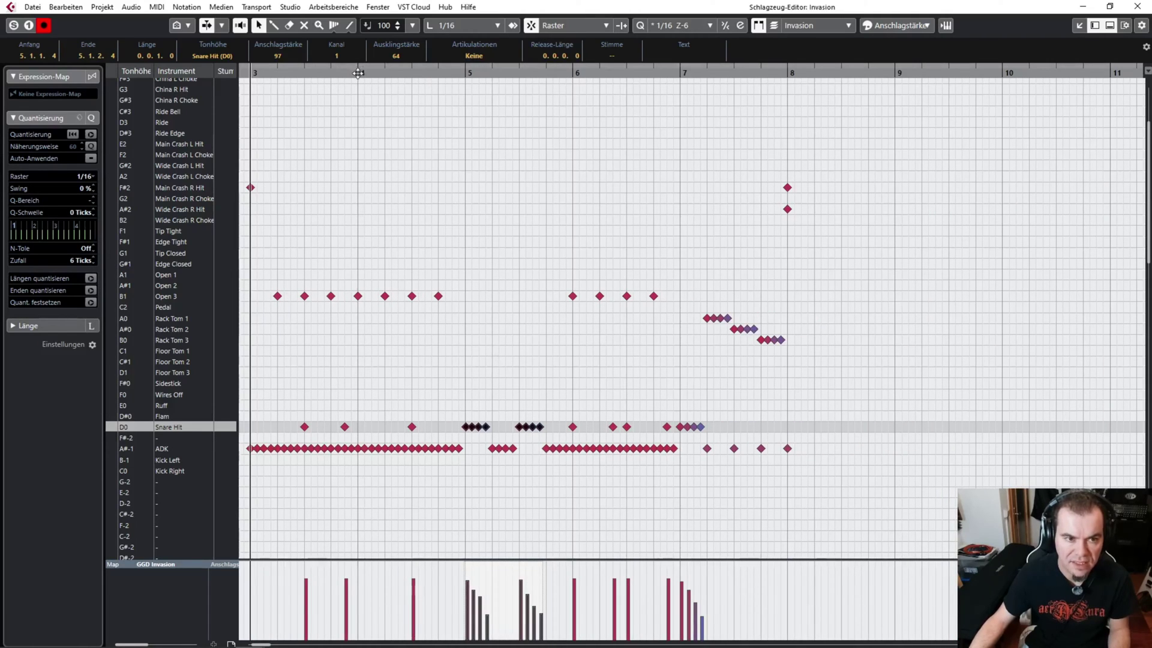
Play back the humanized snare runs from near bar 4.
left_click(358, 72)
key("space")
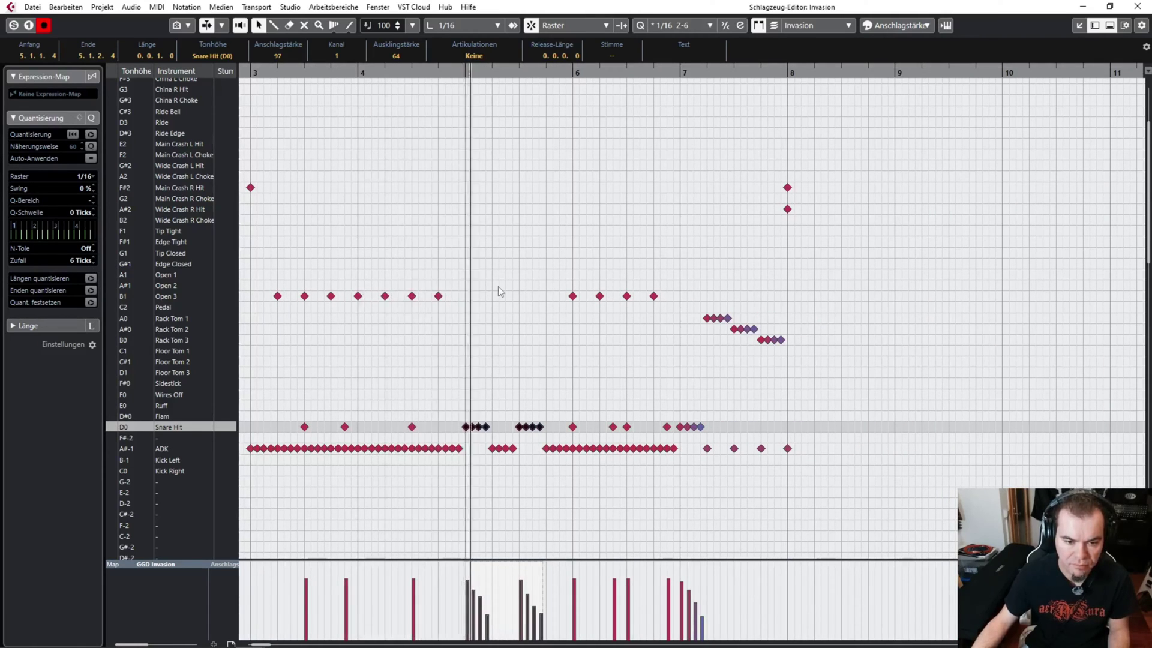
key("space")
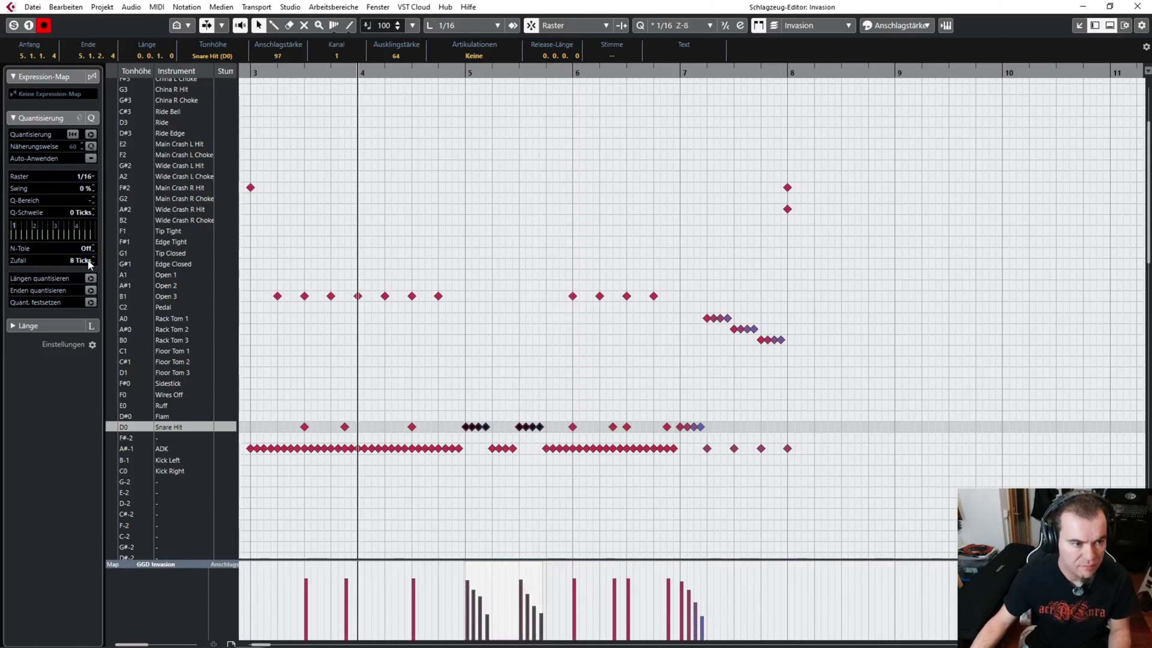
Change the Zufall random range, re-randomize the snare notes' timing twice and play them back.
scroll(90, 264, "up", 6)
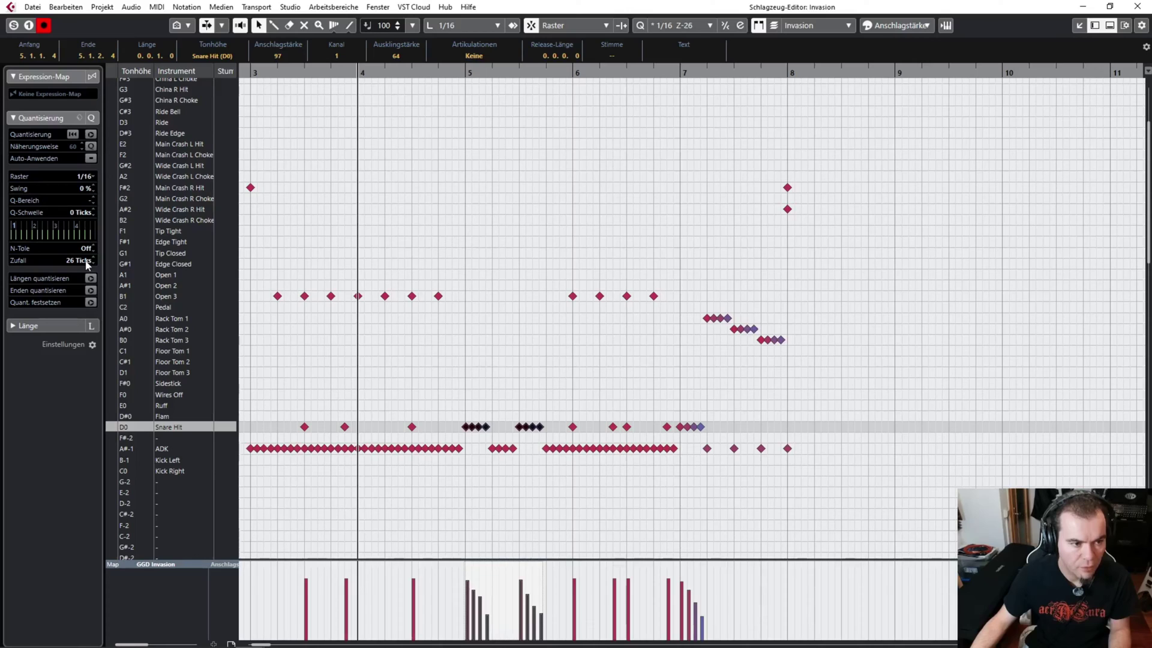
scroll(88, 265, "up", 2)
scroll(87, 265, "up", 1)
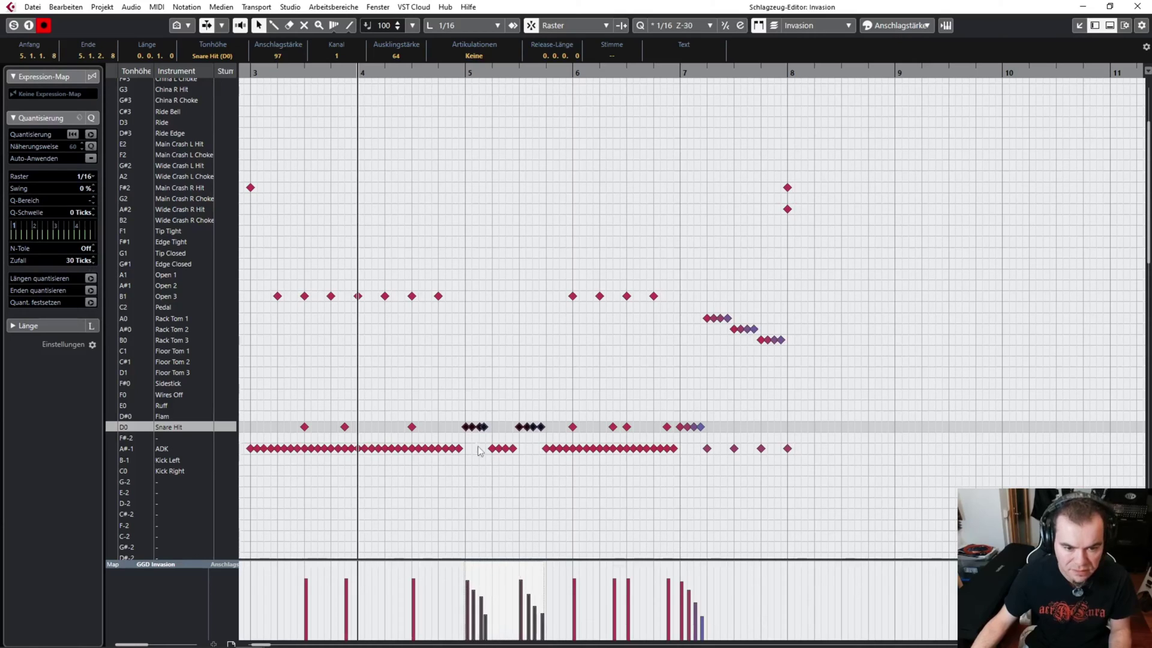
key("q")
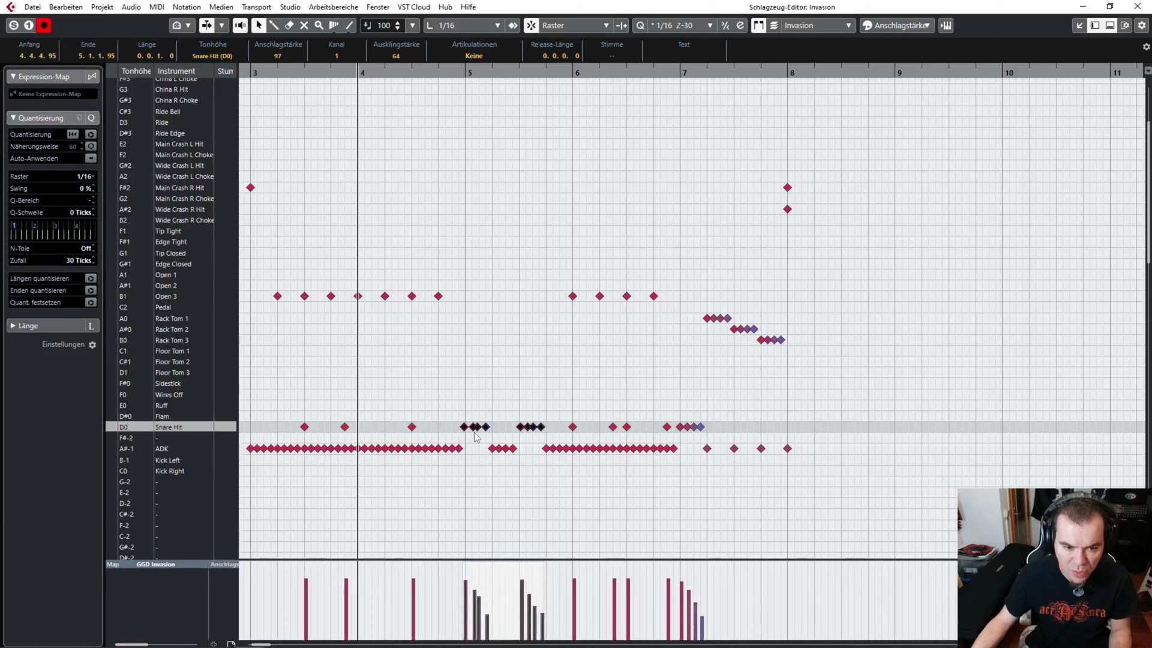
key("q")
key("q")
key("space")
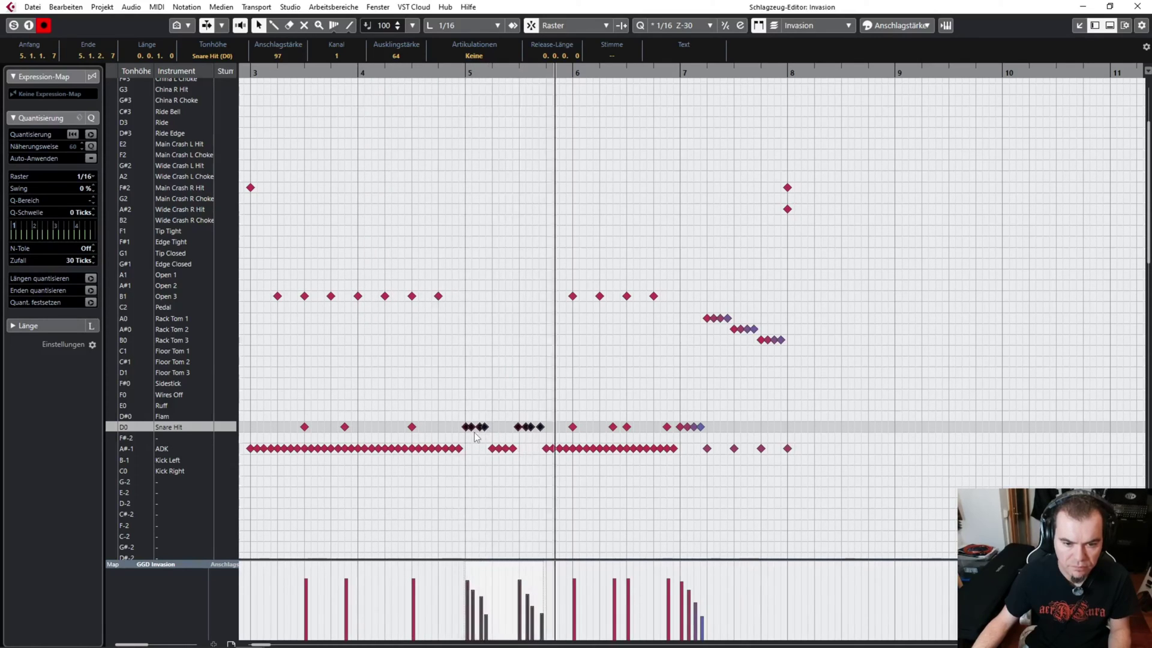
key("space")
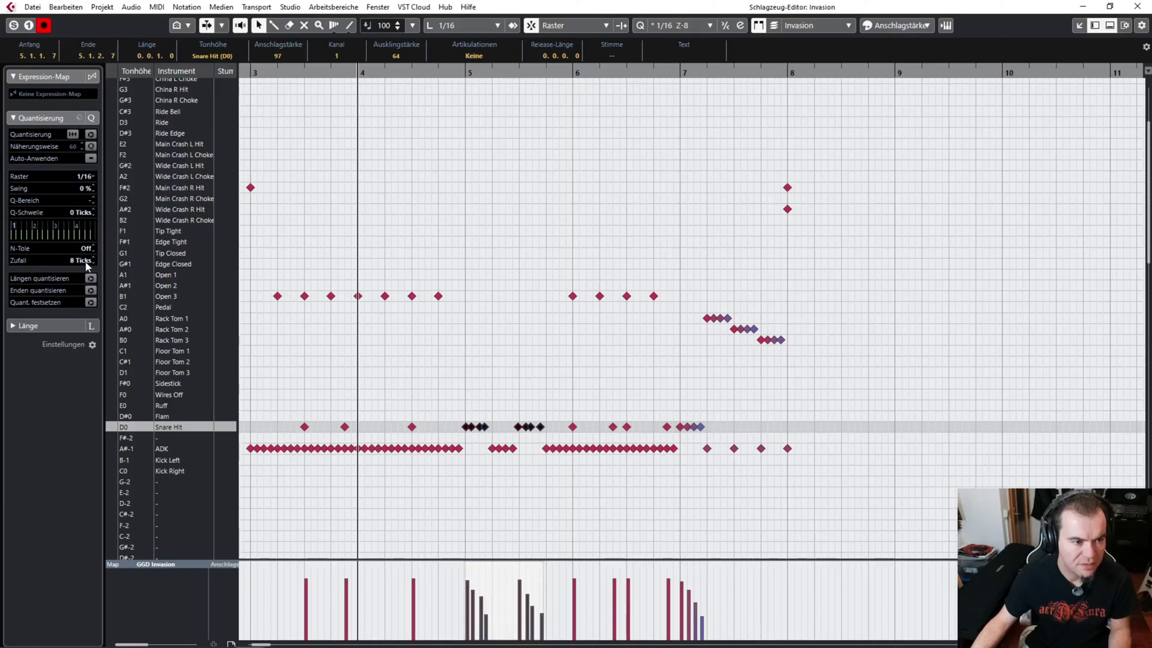
Re-quantize the bar-5 snare fills with 8-tick random timing and play back the pattern.
scroll(427, 391, "up", 3)
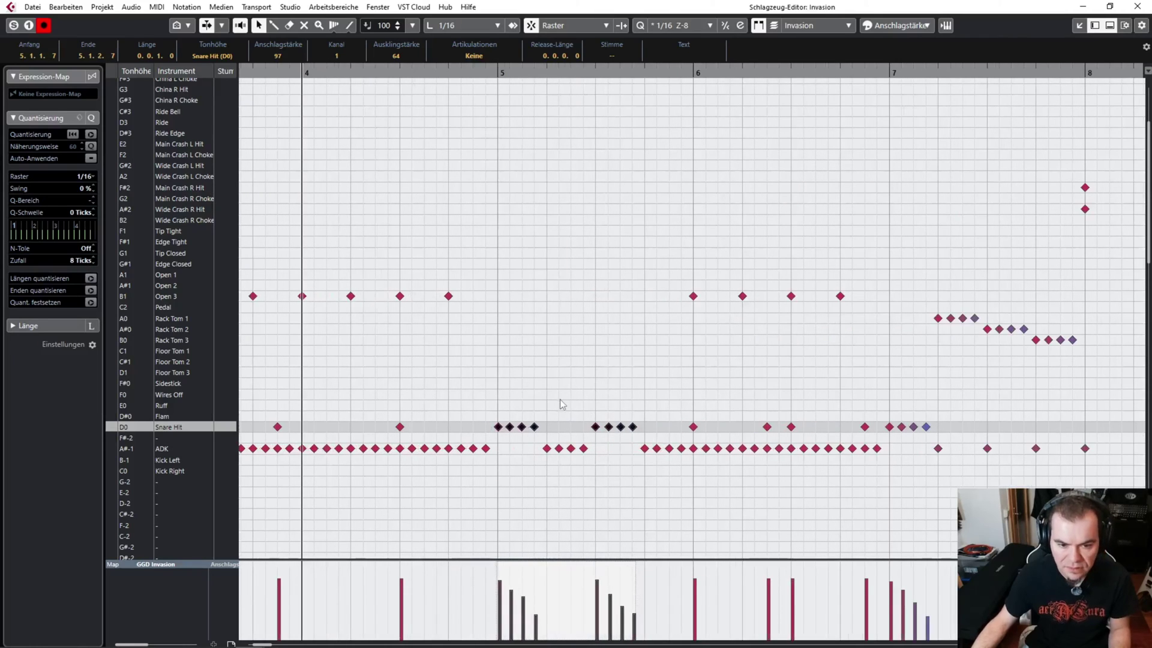
key("q")
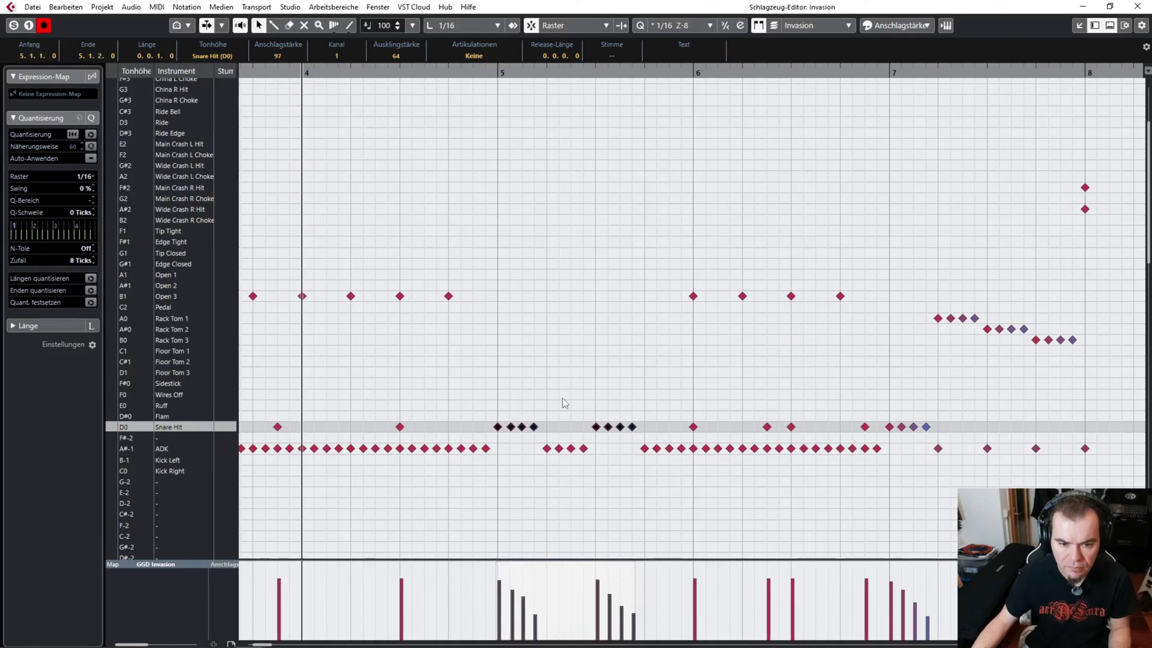
key("q")
key("q")
key("q")
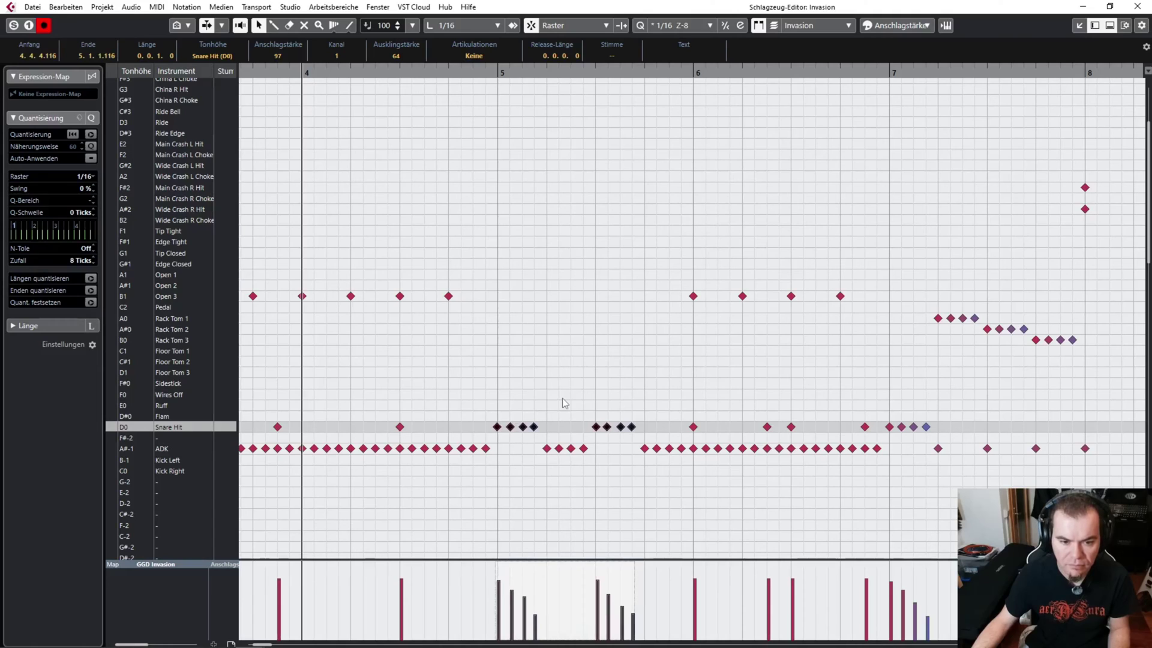
key("space")
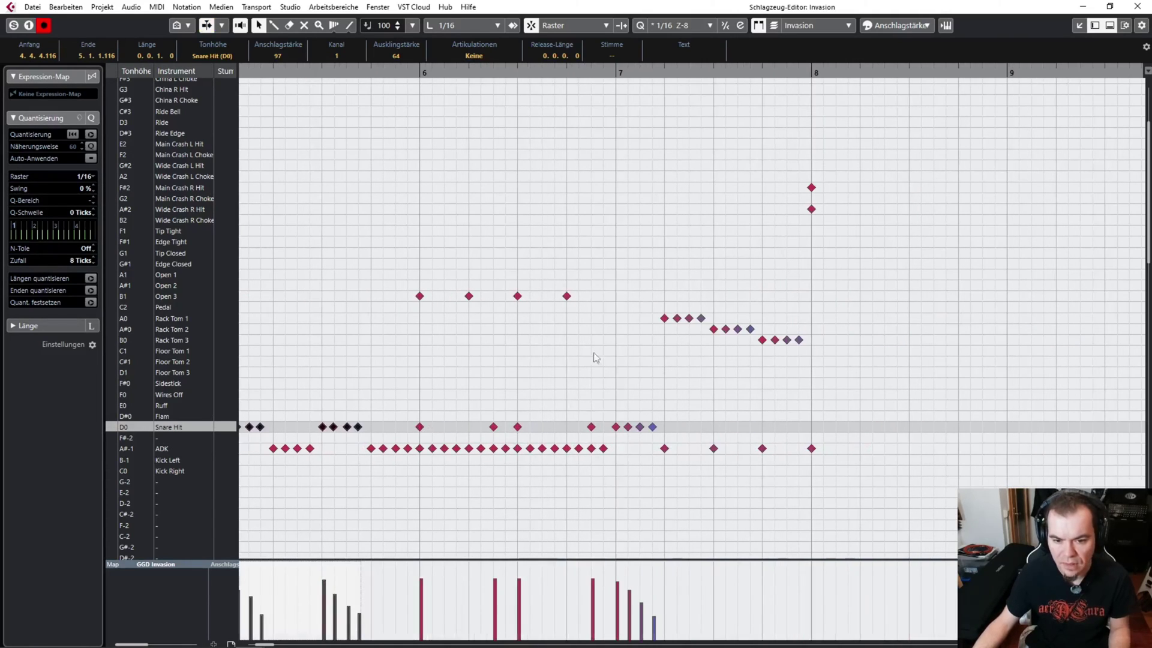
Randomize the bar-7 snare notes, then the tom fill with a 10-tick random range.
left_click_drag(603, 380, 689, 448)
key("q")
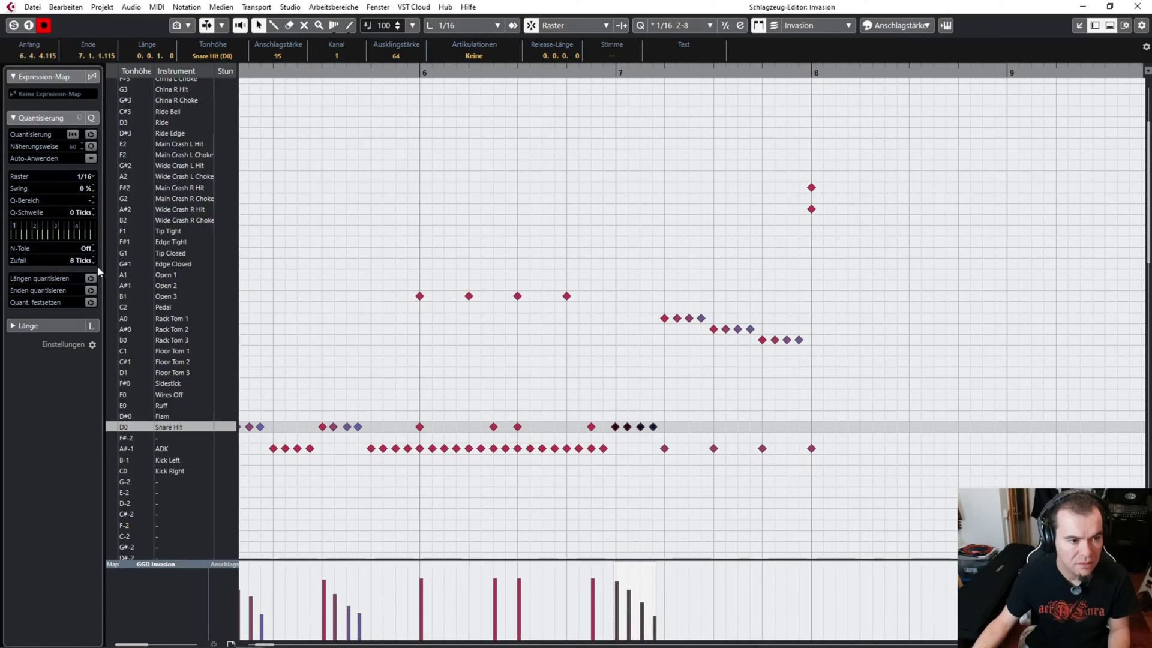
left_click_drag(659, 303, 890, 378)
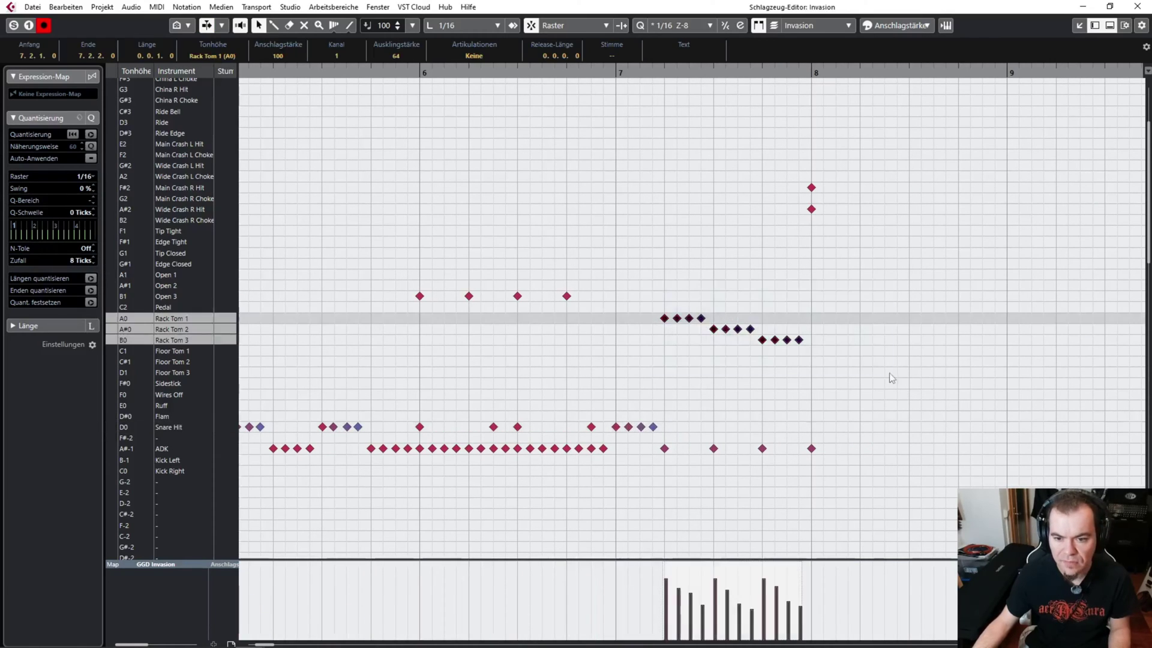
scroll(79, 263, "up", 2)
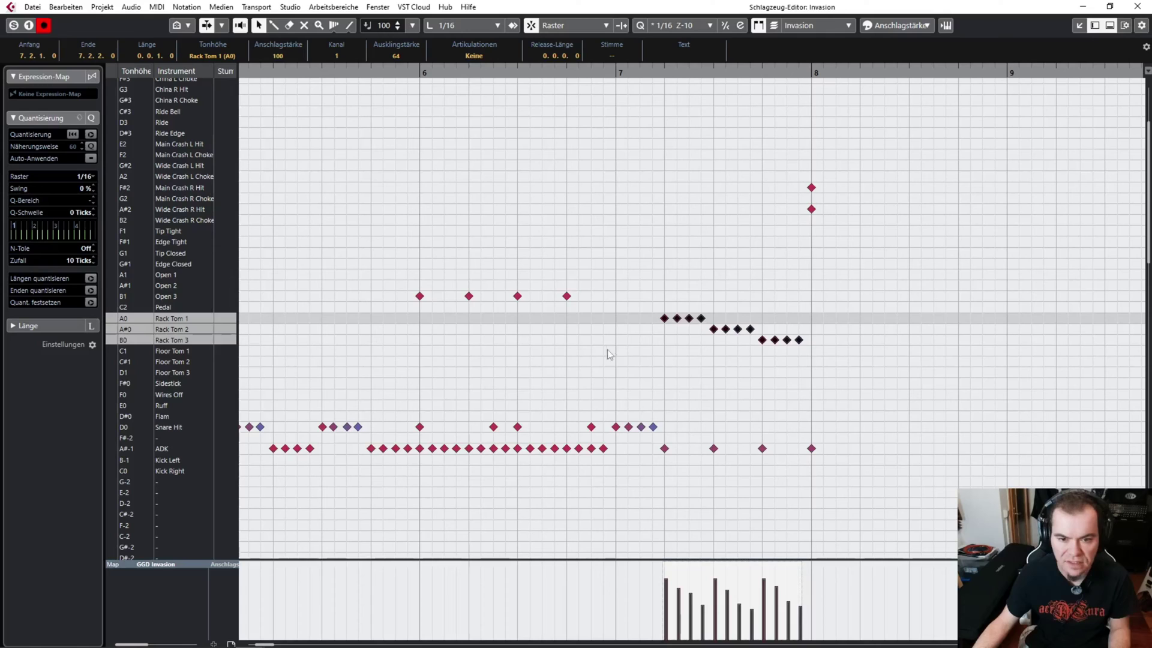
key("q")
key("q")
key("q")
key("q")
key("q")
key("q")
key("q")
key("q")
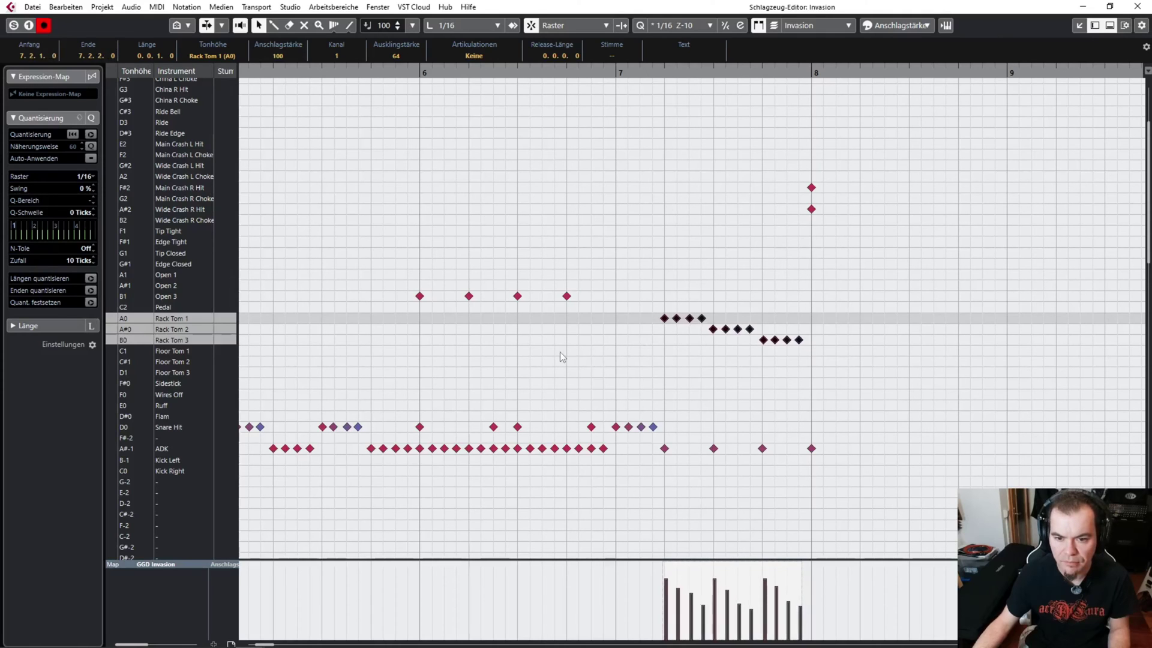
scroll(555, 358, "down", 3)
scroll(549, 358, "down", 2)
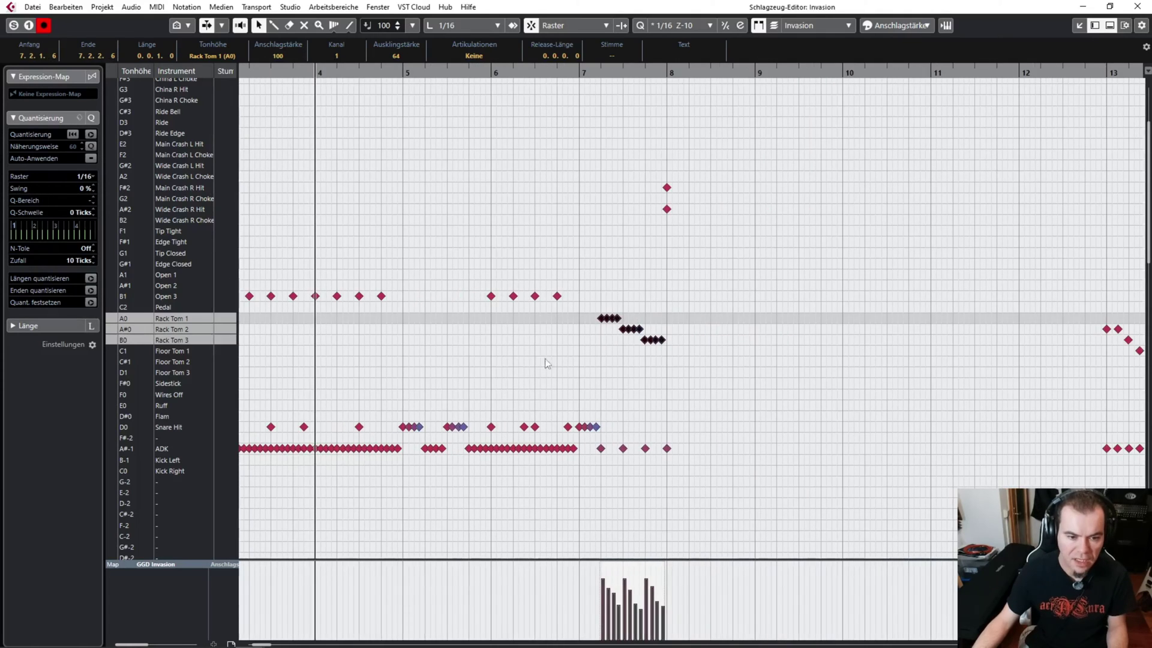
scroll(559, 362, "left", 3)
scroll(616, 362, "right", 2)
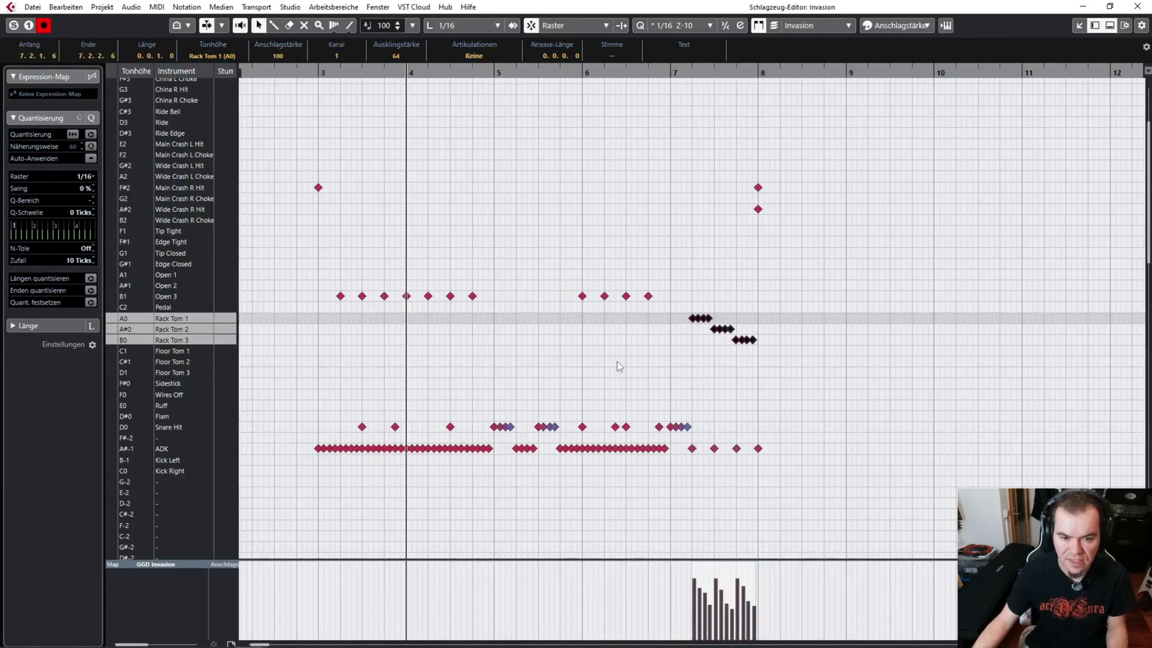
left_click(318, 72)
key("space")
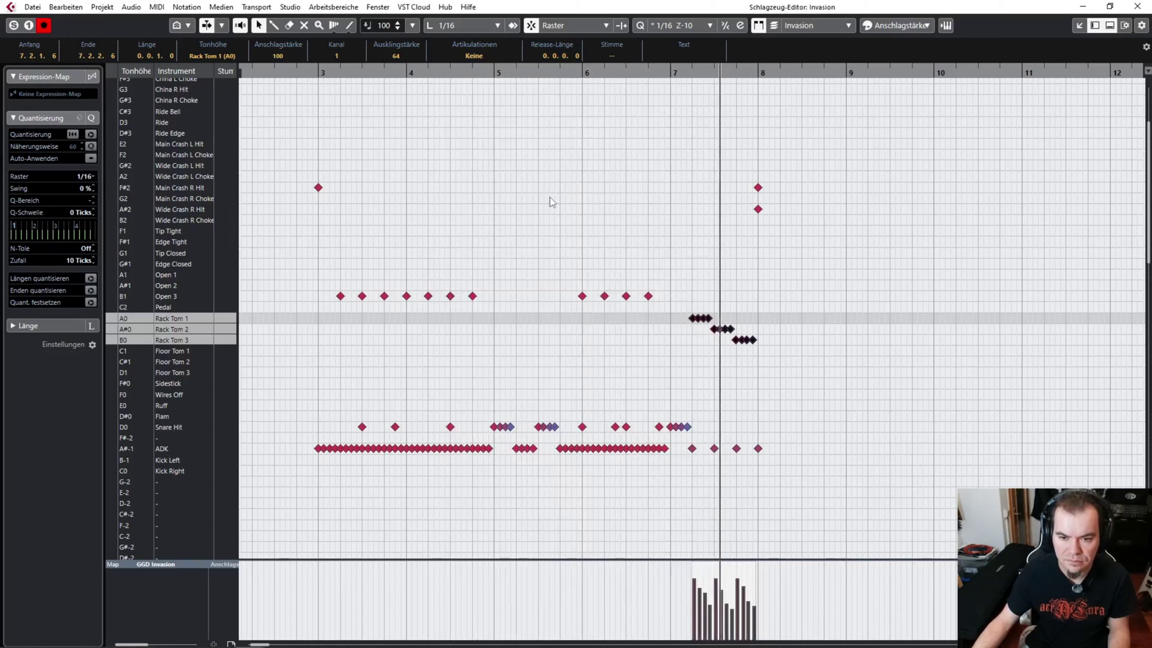
key("space")
left_click(551, 242)
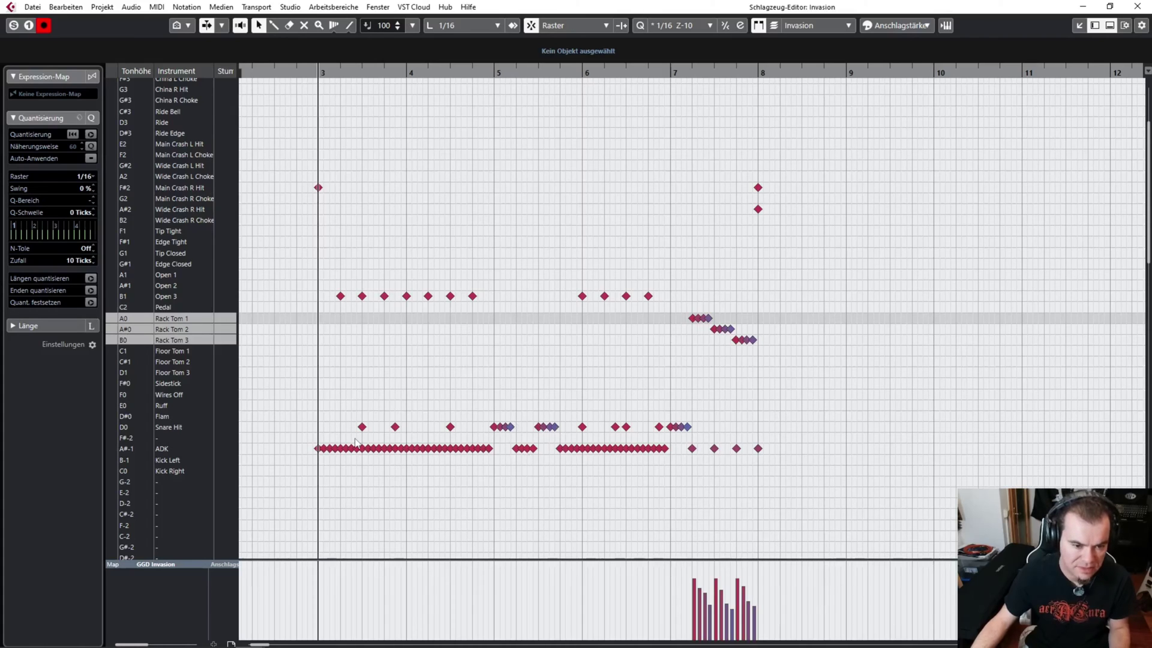
Briefly play back the drum part.
scroll(355, 442, "up", 3)
scroll(384, 498, "left", 2)
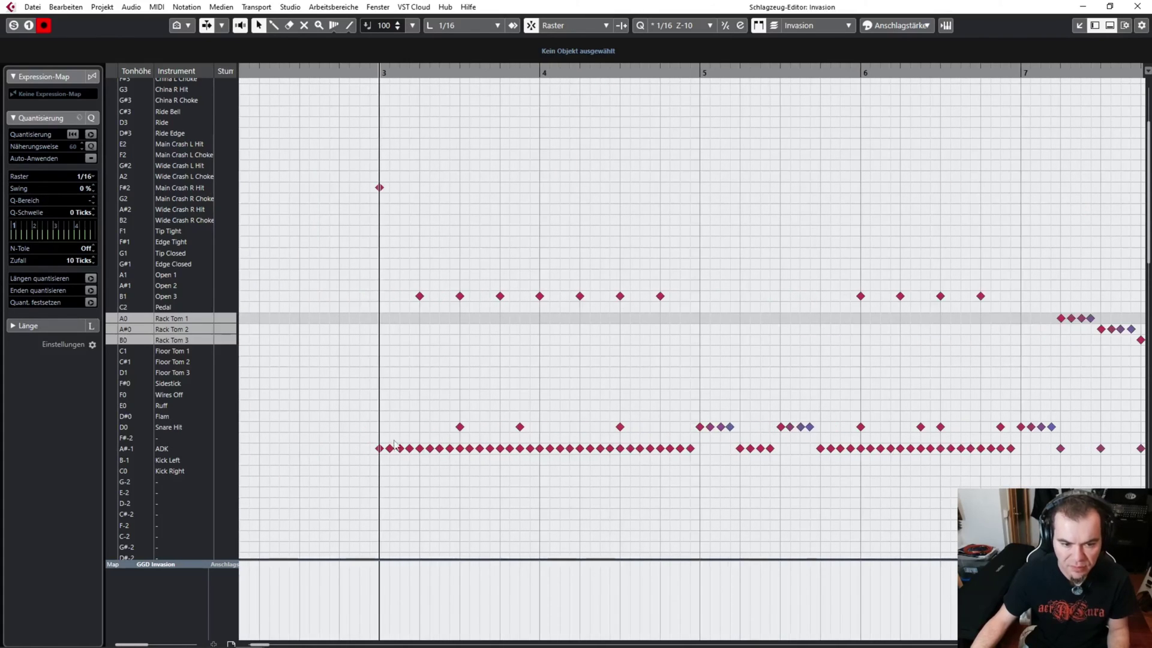
key("space")
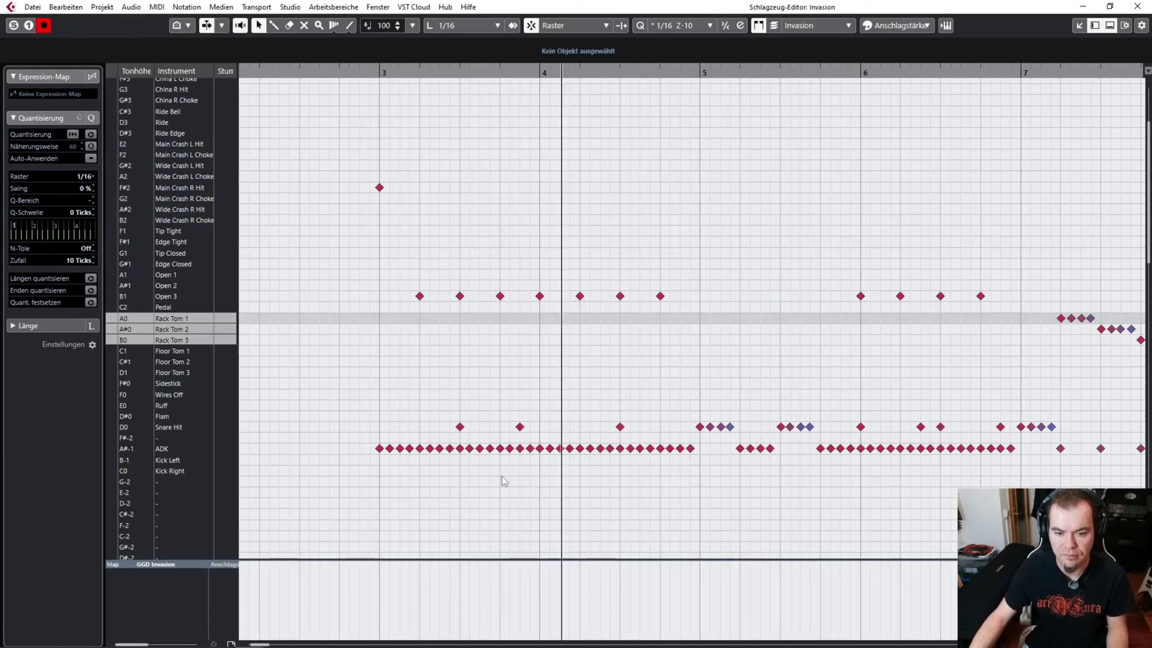
key("space")
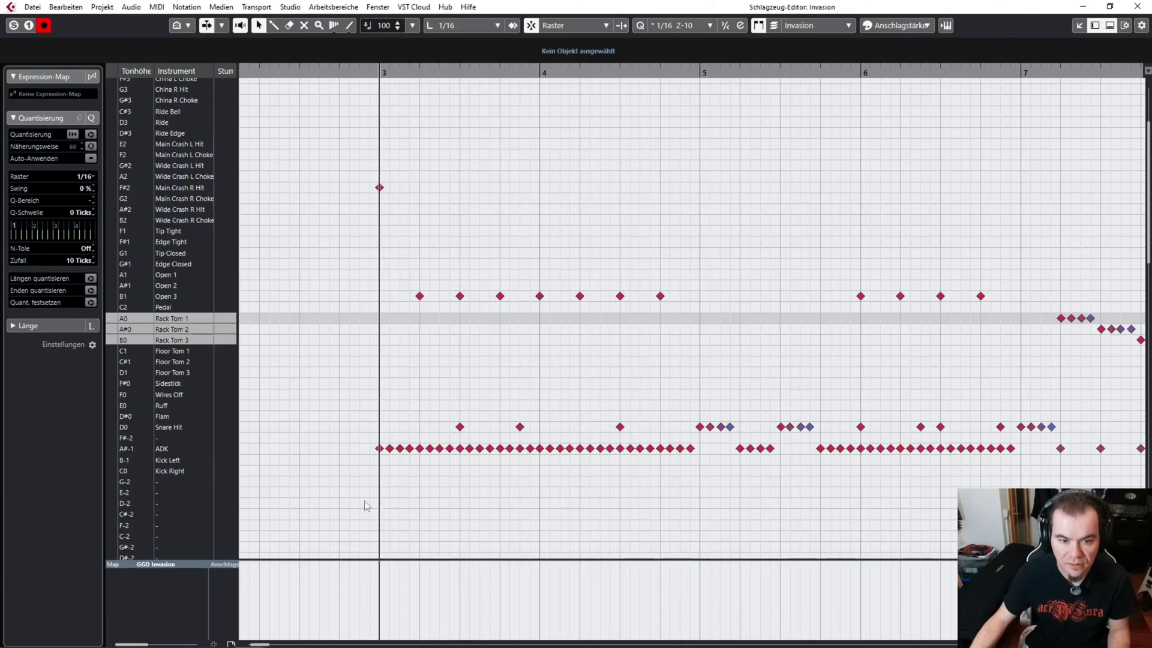
Delete the ADK notes from after beat one up to bar 5, and set the second remaining hit to velocity 95.
left_click_drag(418, 446, 705, 484)
key("Delete")
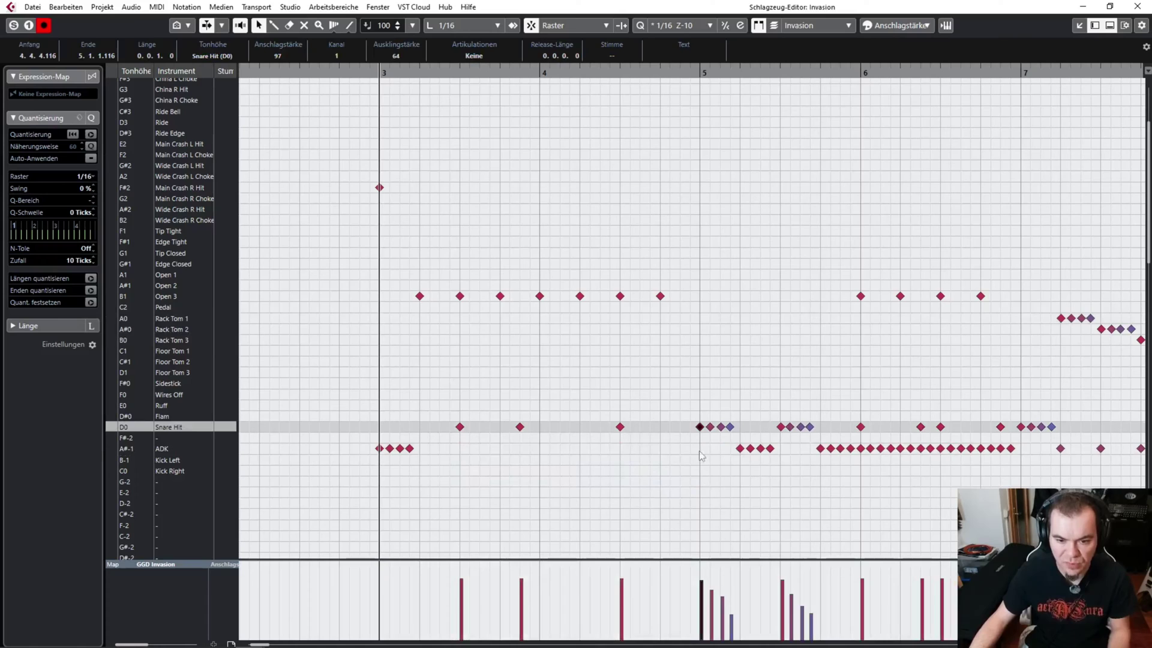
key("h")
key("h")
left_click_drag(364, 441, 474, 478)
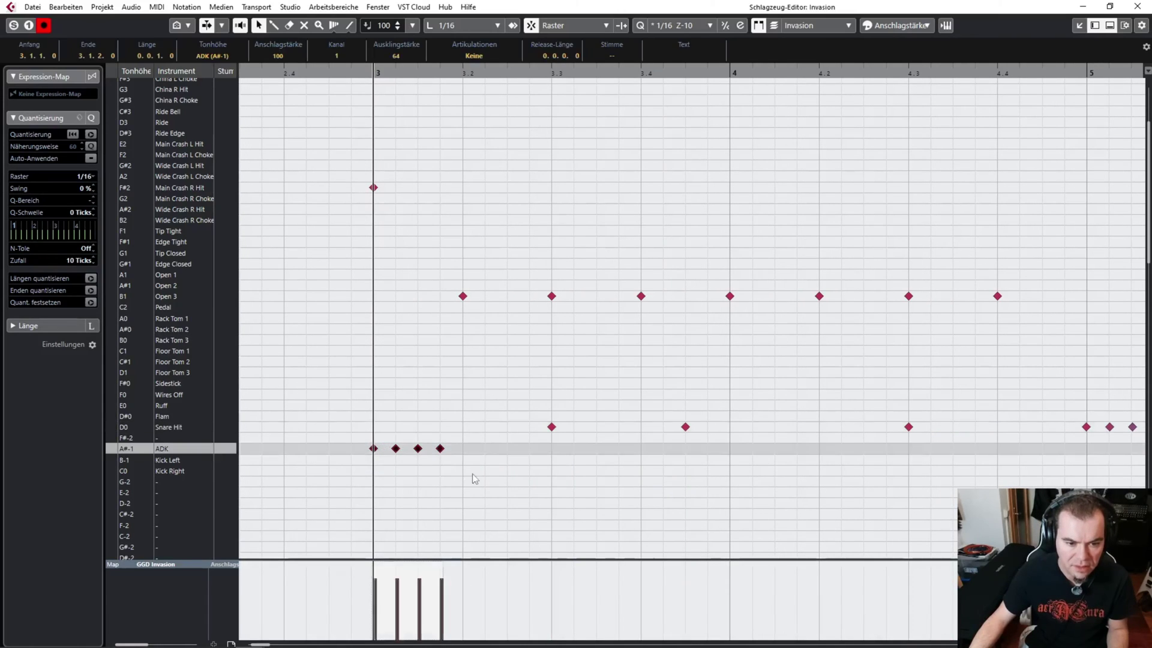
left_click(418, 485)
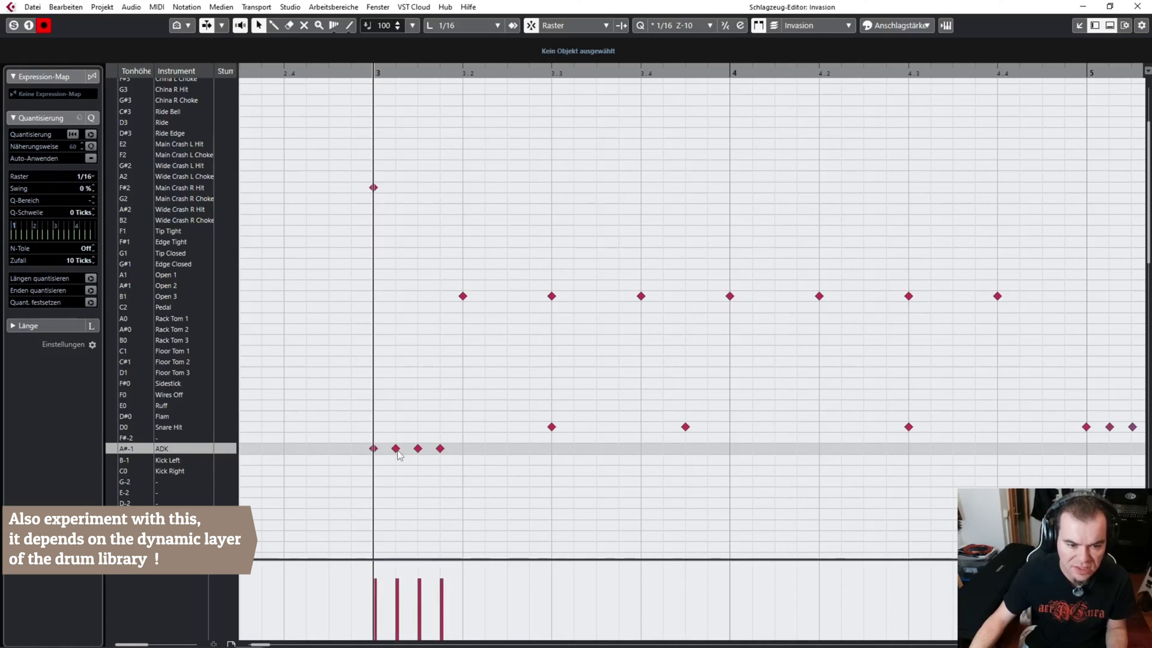
left_click_drag(396, 450, 437, 460)
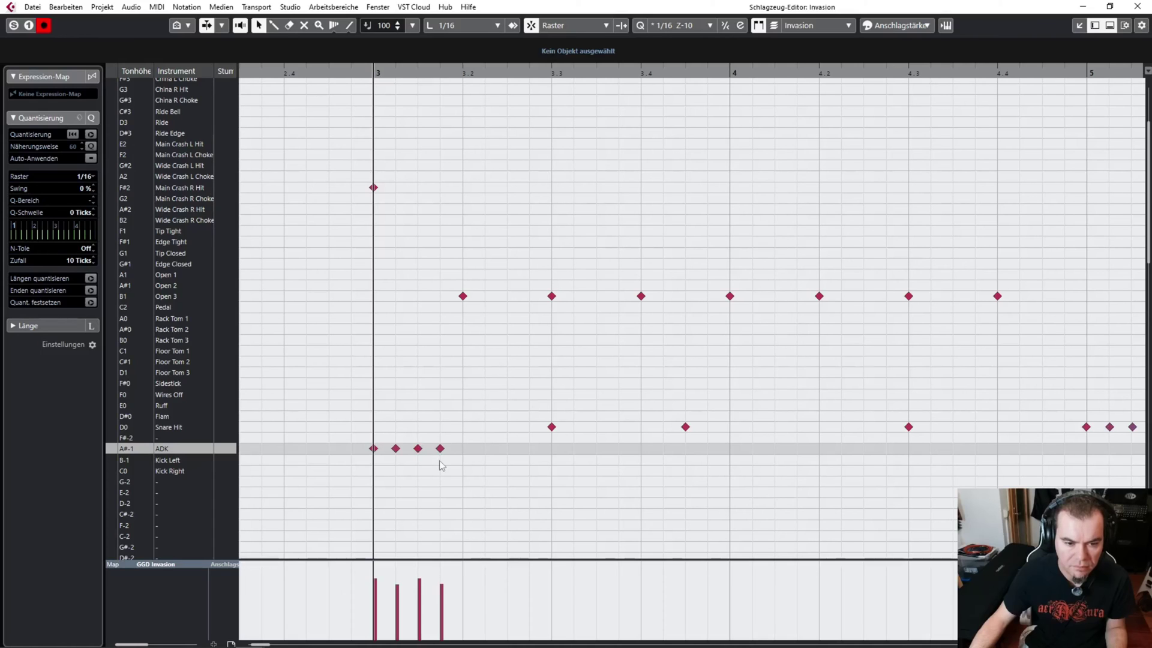
scroll(470, 478, "down", 2)
Duplicate the four-note ADK figure from bar 3, then delete the surplus copies.
left_click_drag(387, 438, 503, 492)
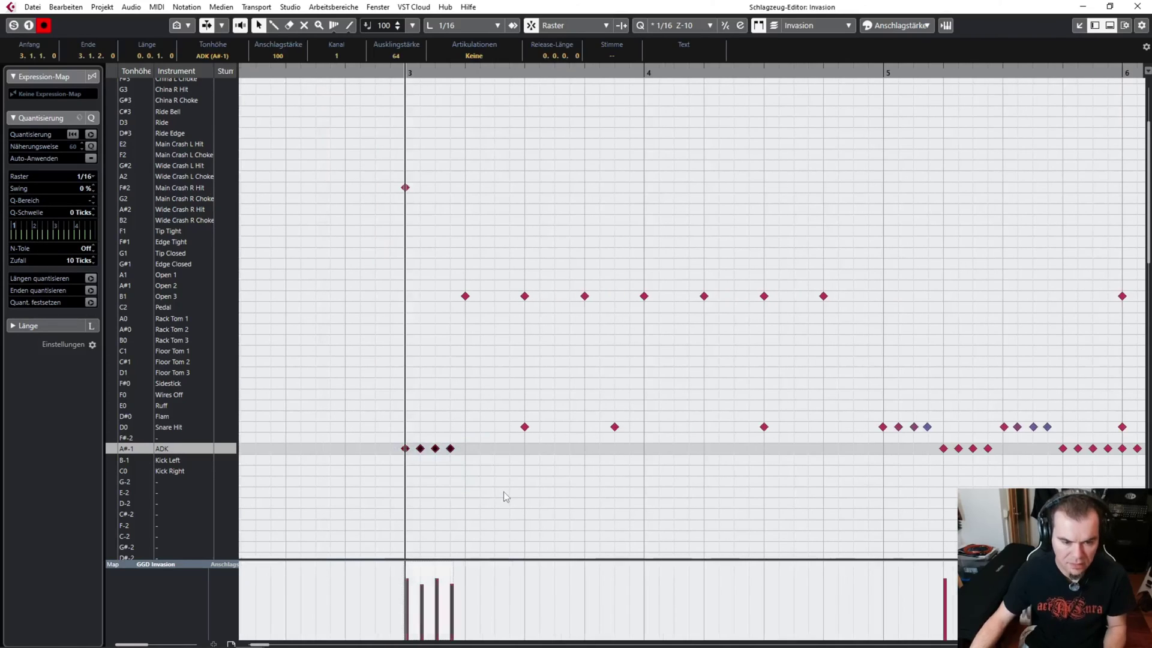
key("alt+d")
key("alt+d")
key("alt+d")
key("alt+d")
key("alt+d")
key("alt+d")
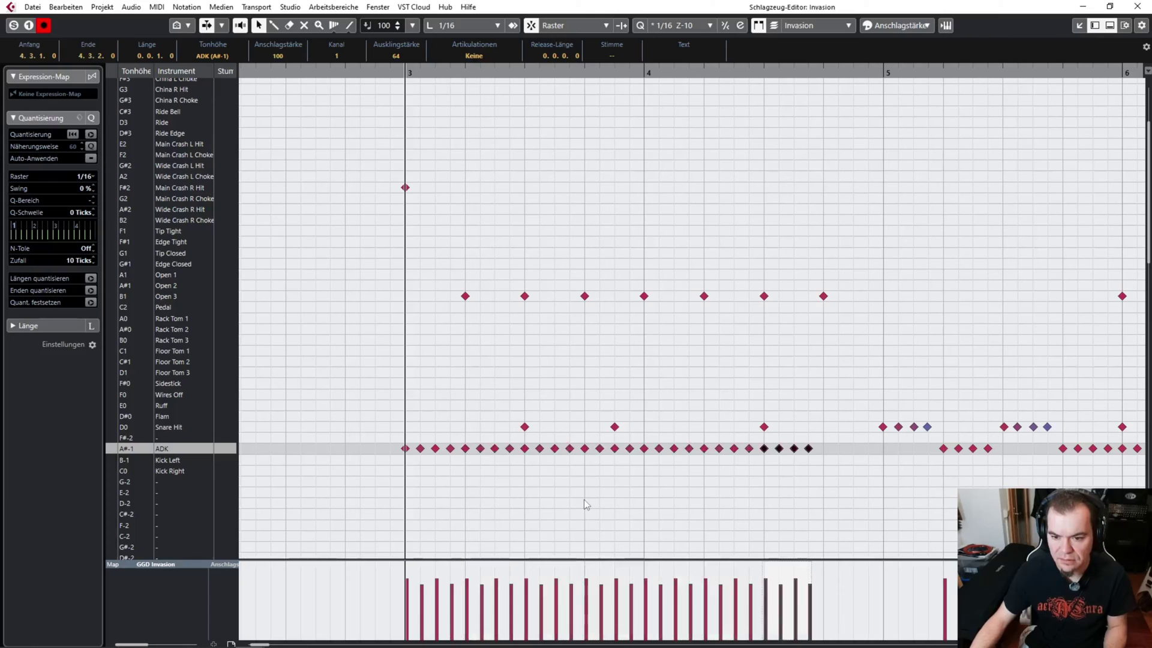
key("alt+d")
left_click_drag(375, 433, 874, 494)
scroll(79, 261, "down", 4)
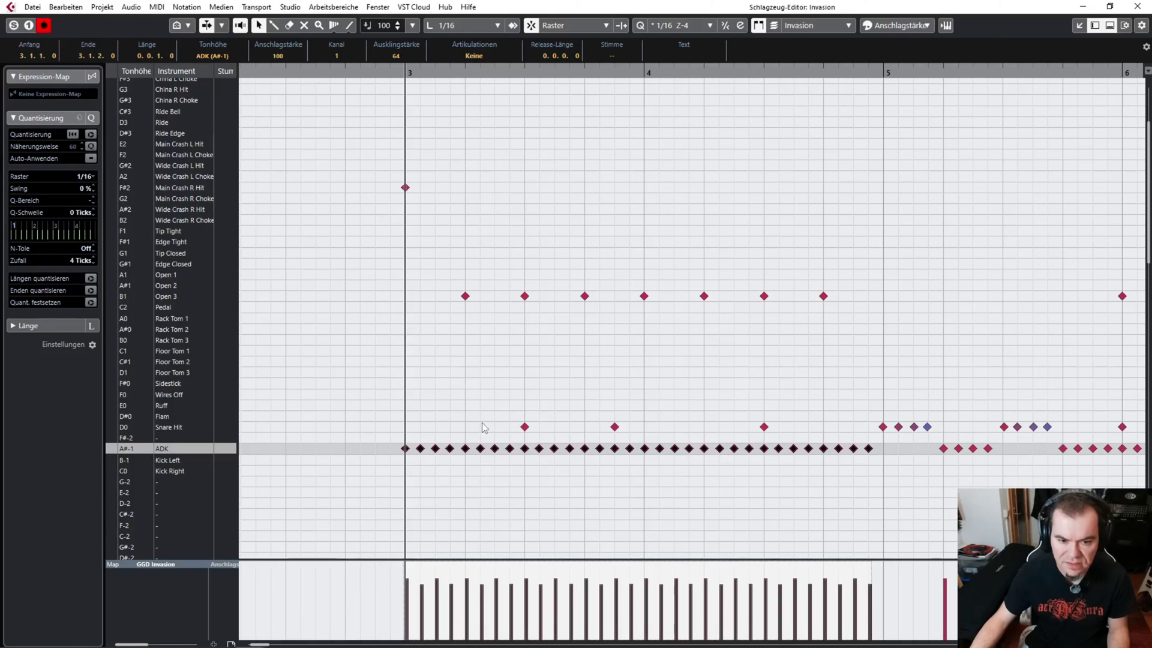
scroll(511, 517, "right", 3)
left_click(512, 517)
scroll(511, 517, "right", 6)
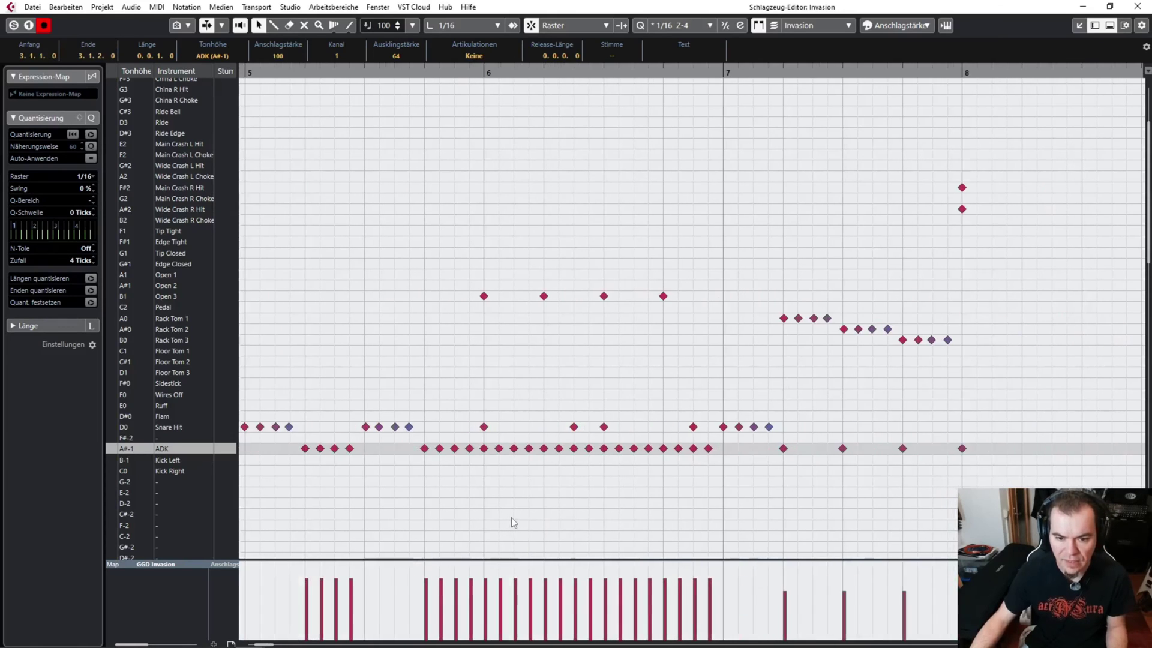
left_click_drag(476, 437, 743, 490)
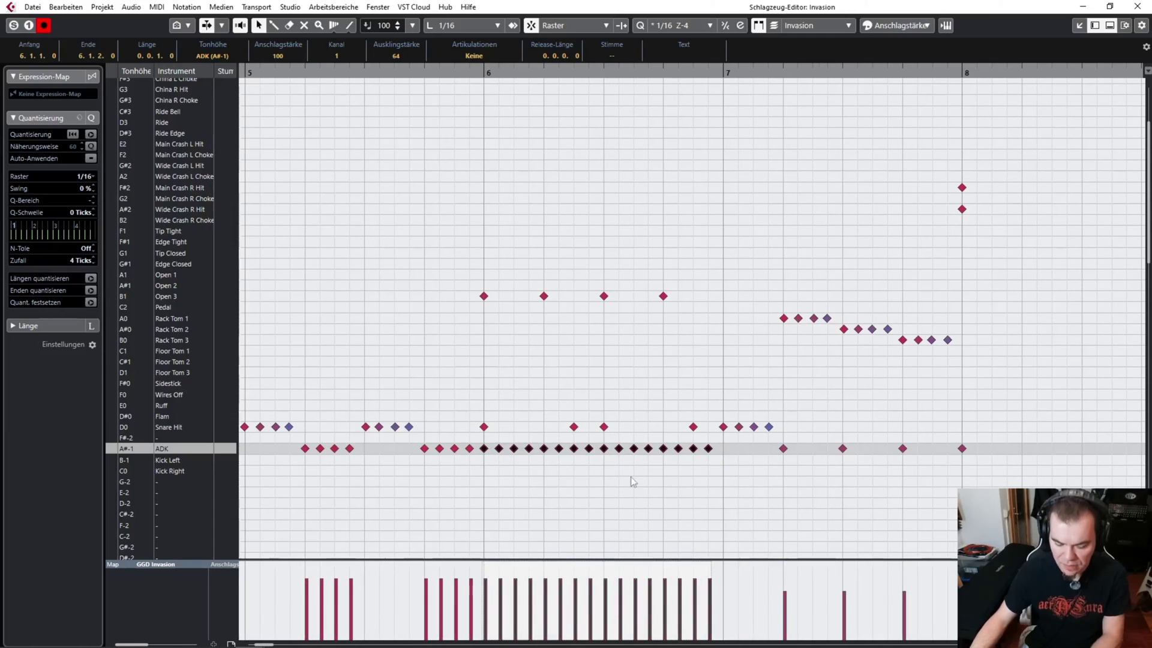
key("Delete")
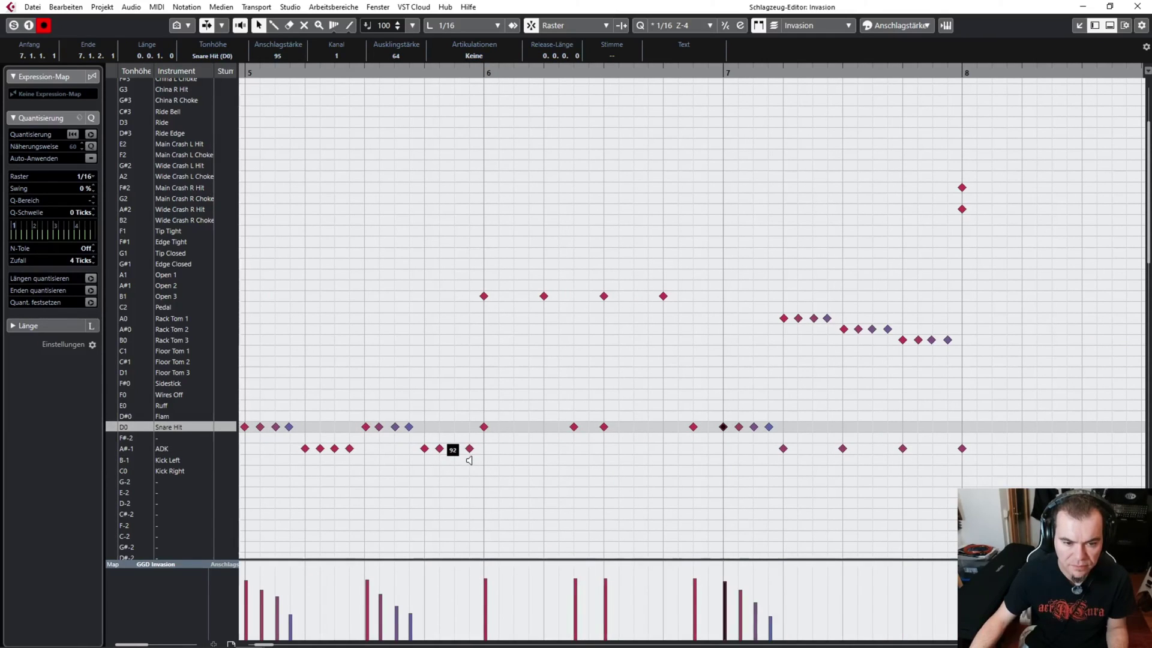
Repeat the kick figure through bar 6.4 and randomize all twenty kicks' timing with quantize.
left_click_drag(419, 441, 508, 492)
key("alt+d")
key("alt+d")
key("alt+d")
key("alt+d")
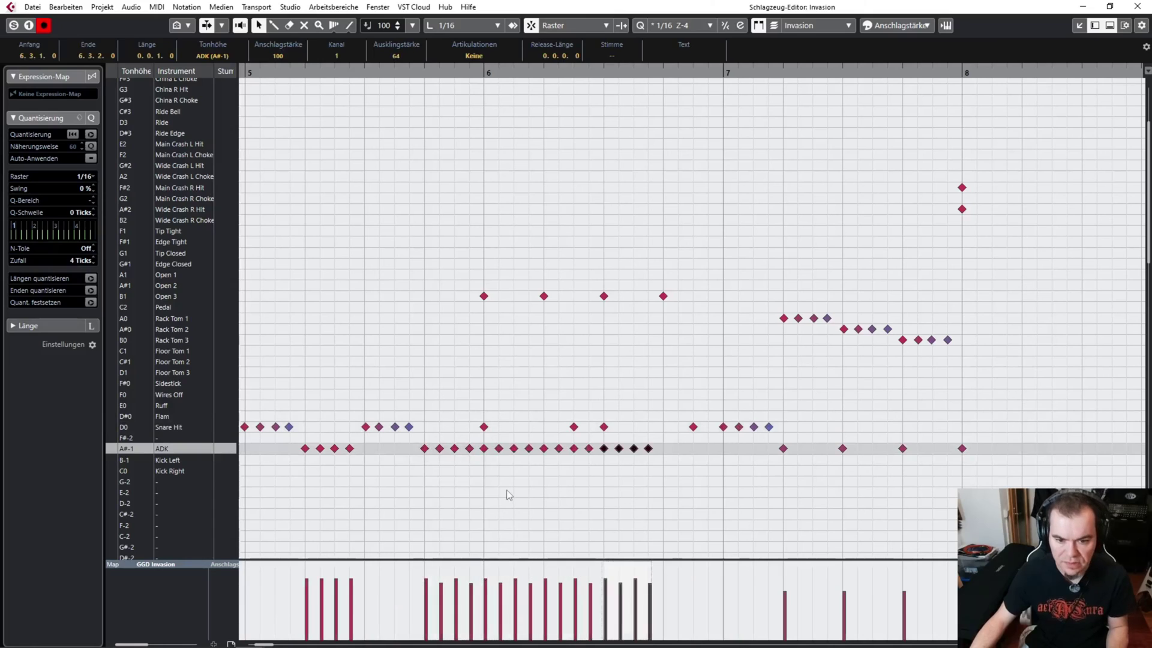
left_click_drag(415, 442, 714, 498)
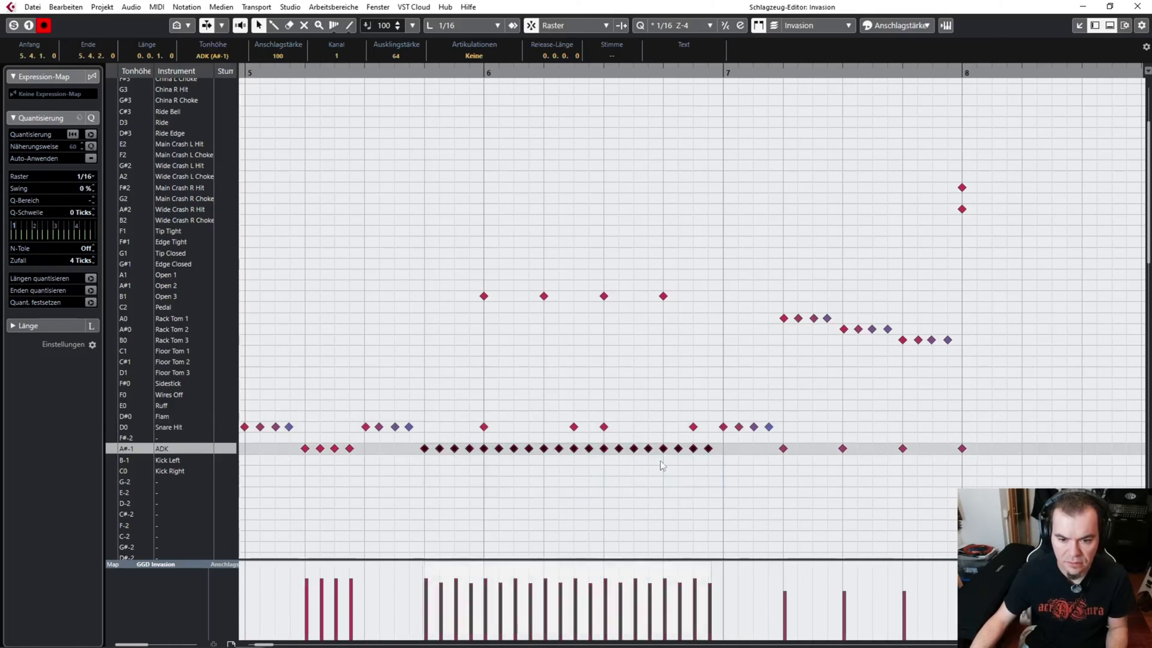
key("q")
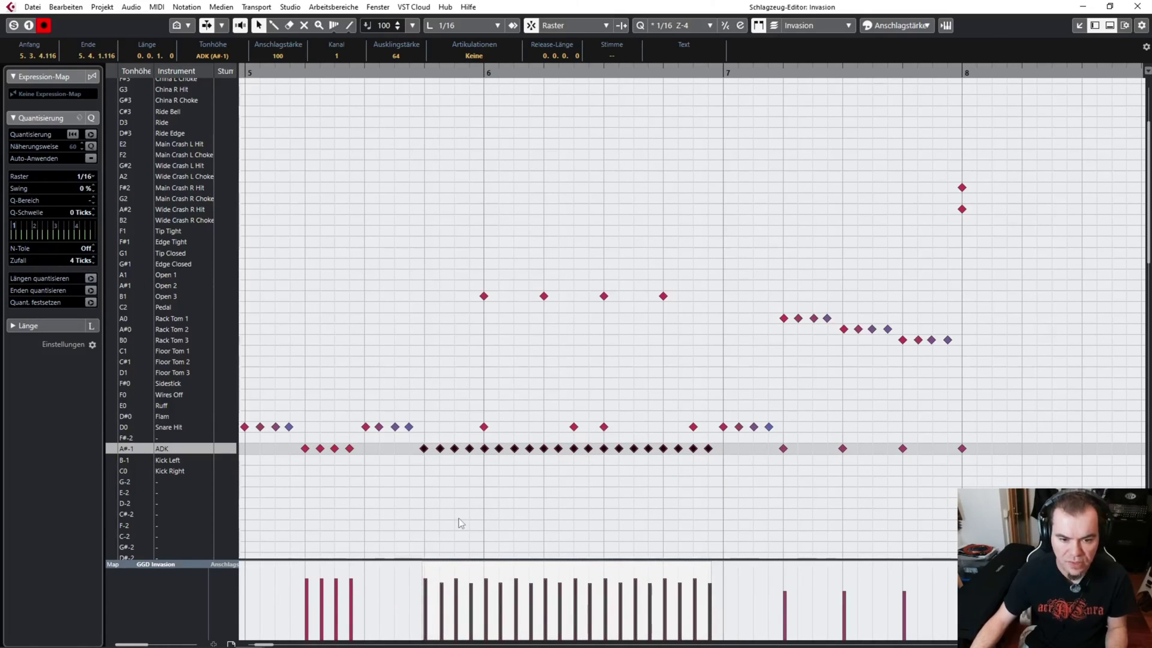
key("q")
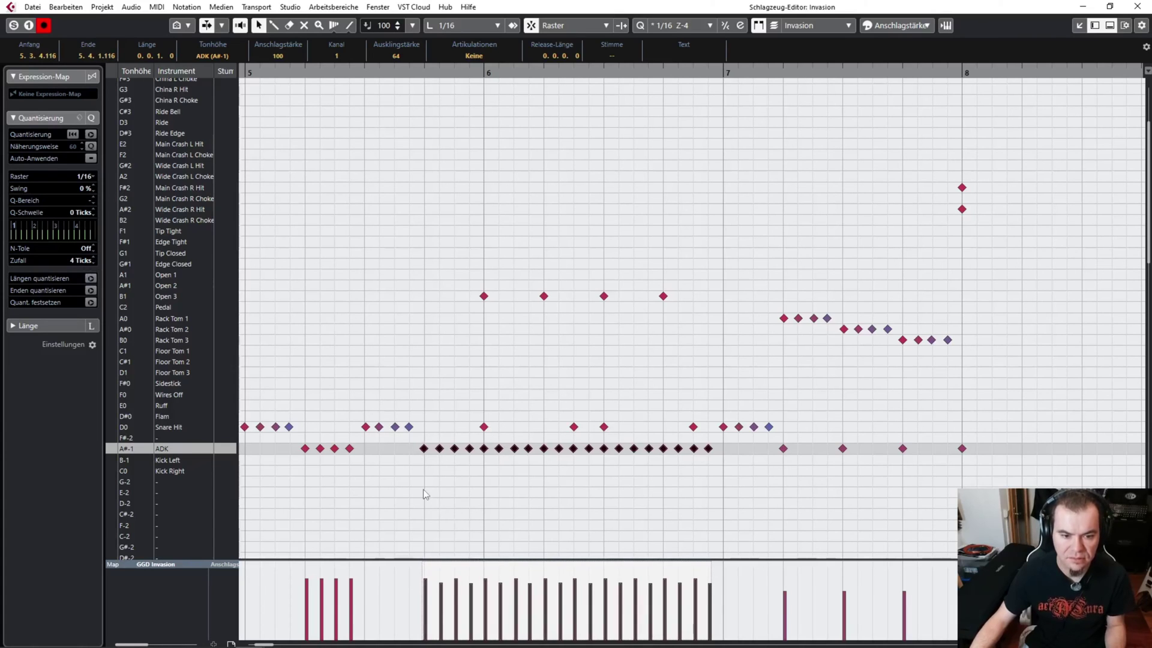
key("g")
key("g")
key("g")
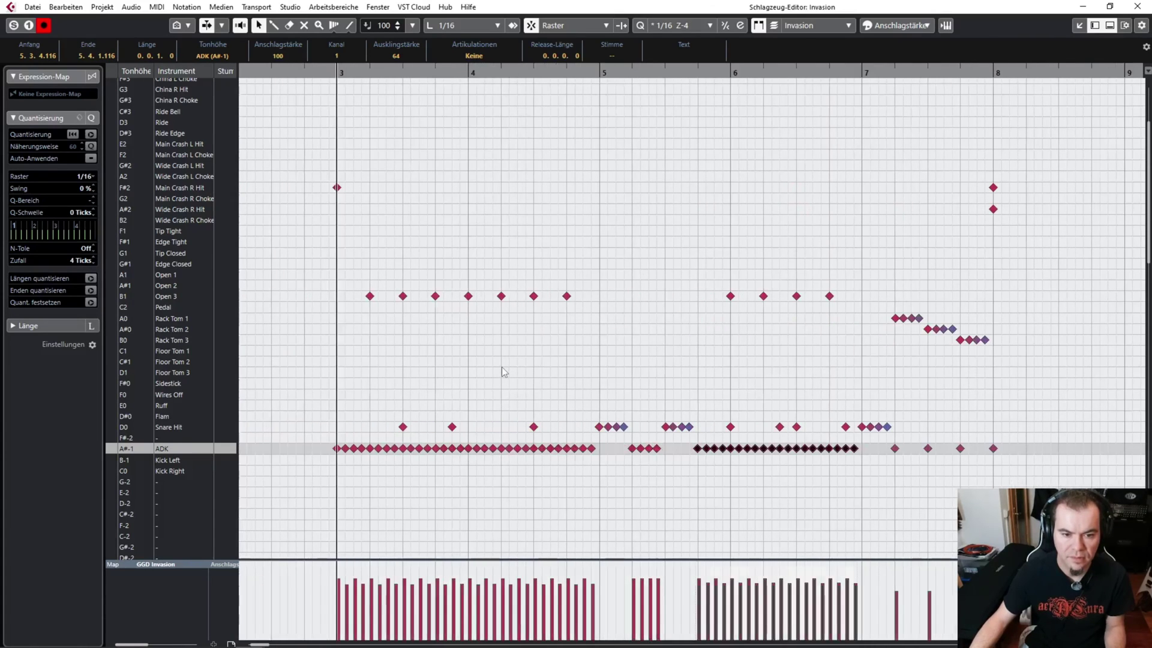
left_click(501, 370)
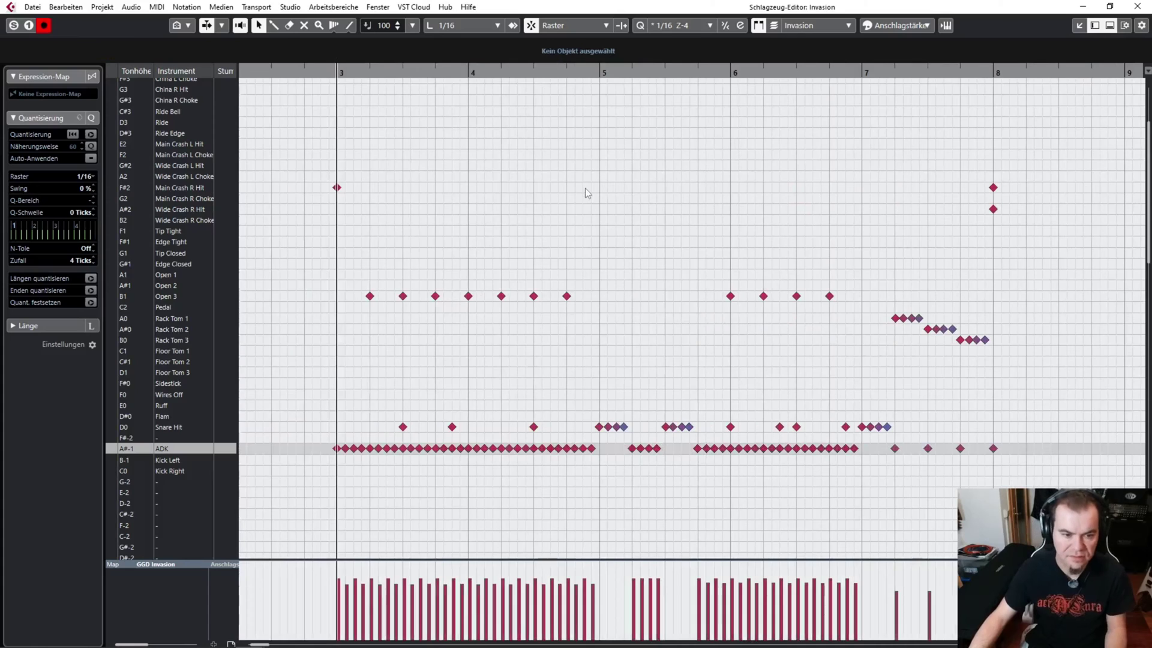
key("space")
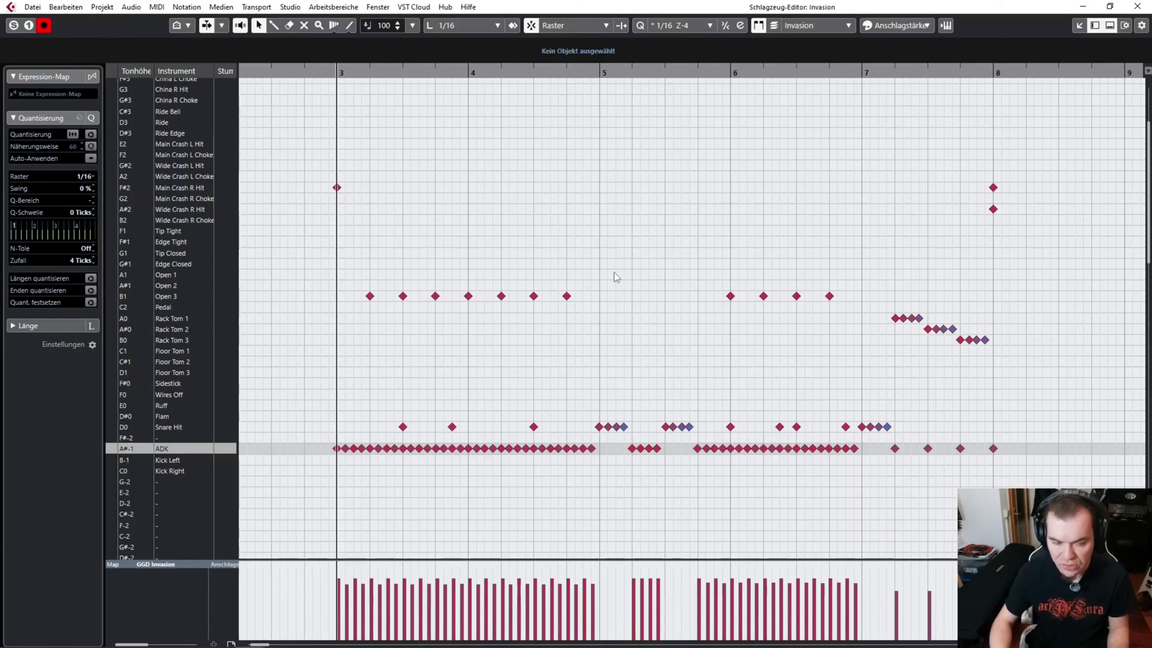
Set the grid to 1/4 and lower the velocity of alternating Open 3 hi-hat hits in bars 3–4 and 6.
key("4")
left_click_drag(342, 267, 586, 335)
left_click(407, 301)
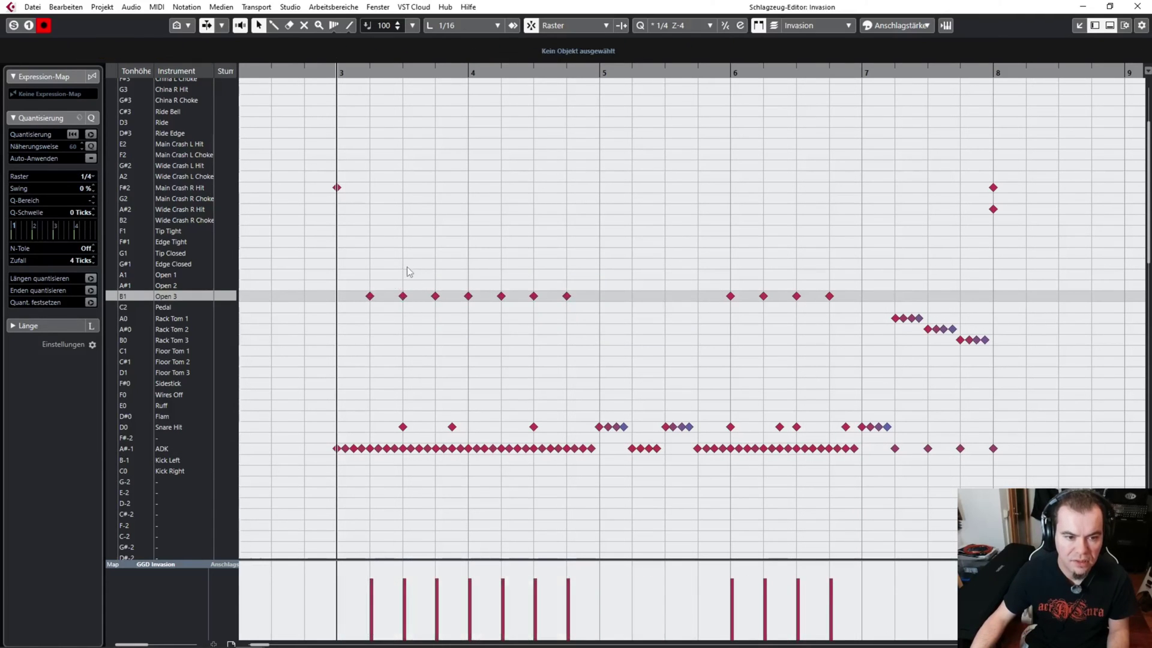
left_click_drag(370, 295, 371, 313)
left_click_drag(435, 295, 504, 316)
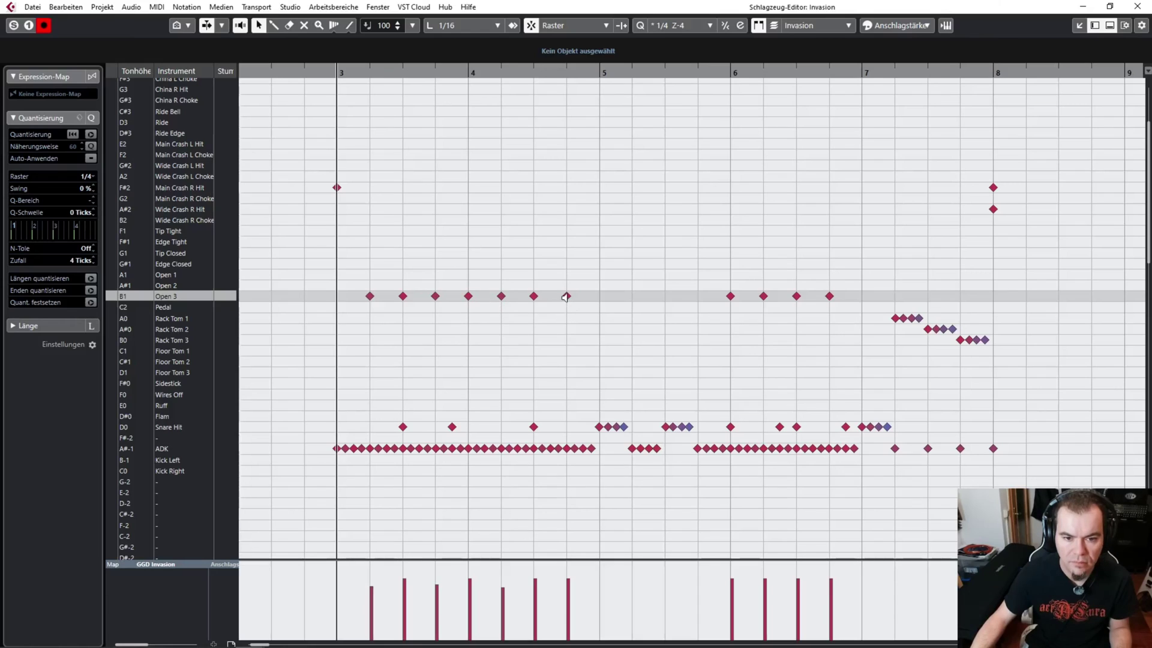
left_click_drag(566, 296, 568, 315)
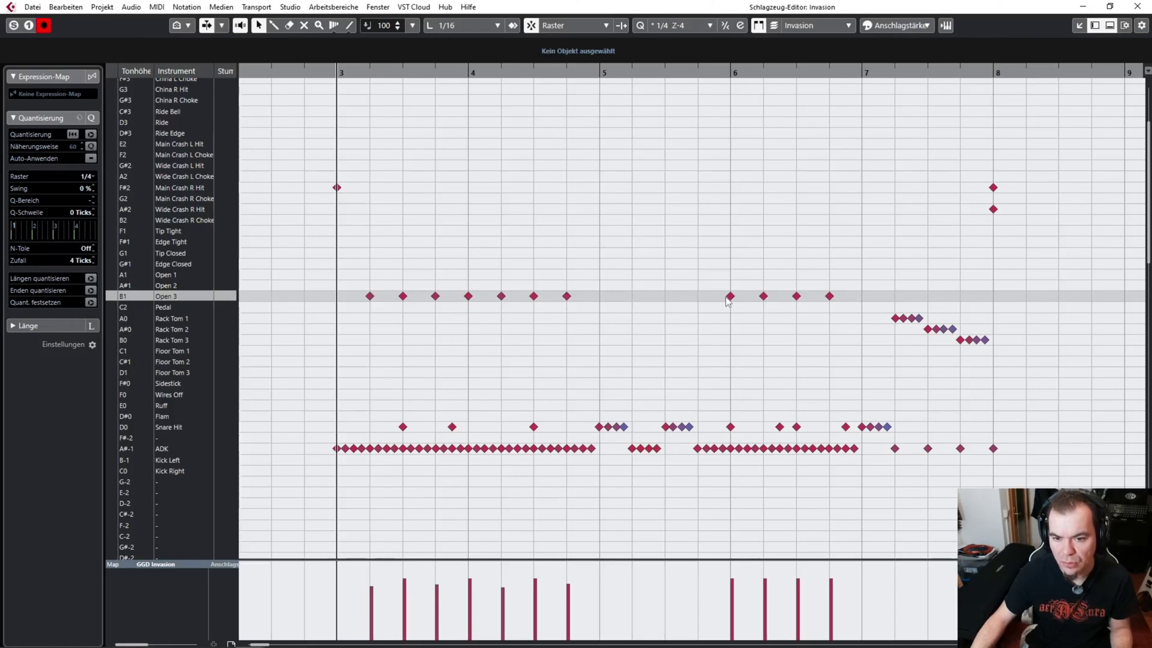
left_click_drag(770, 300, 764, 312)
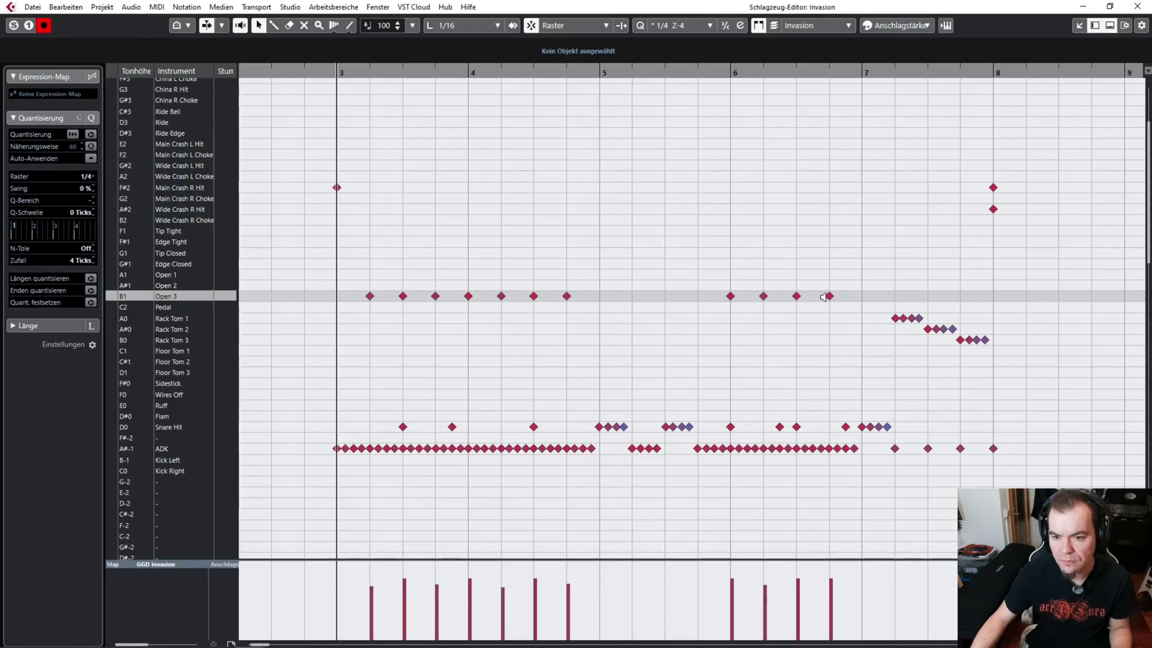
left_click_drag(830, 297, 835, 318)
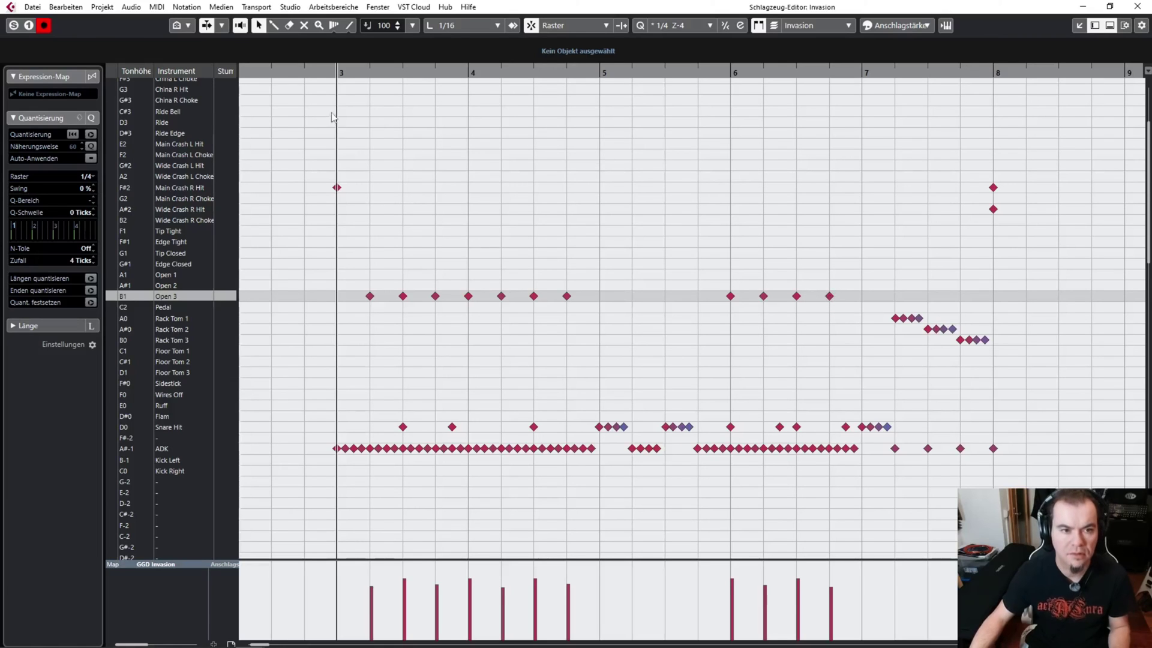
Play back the accented hi-hat pattern, restarting from bar 3.
key("space")
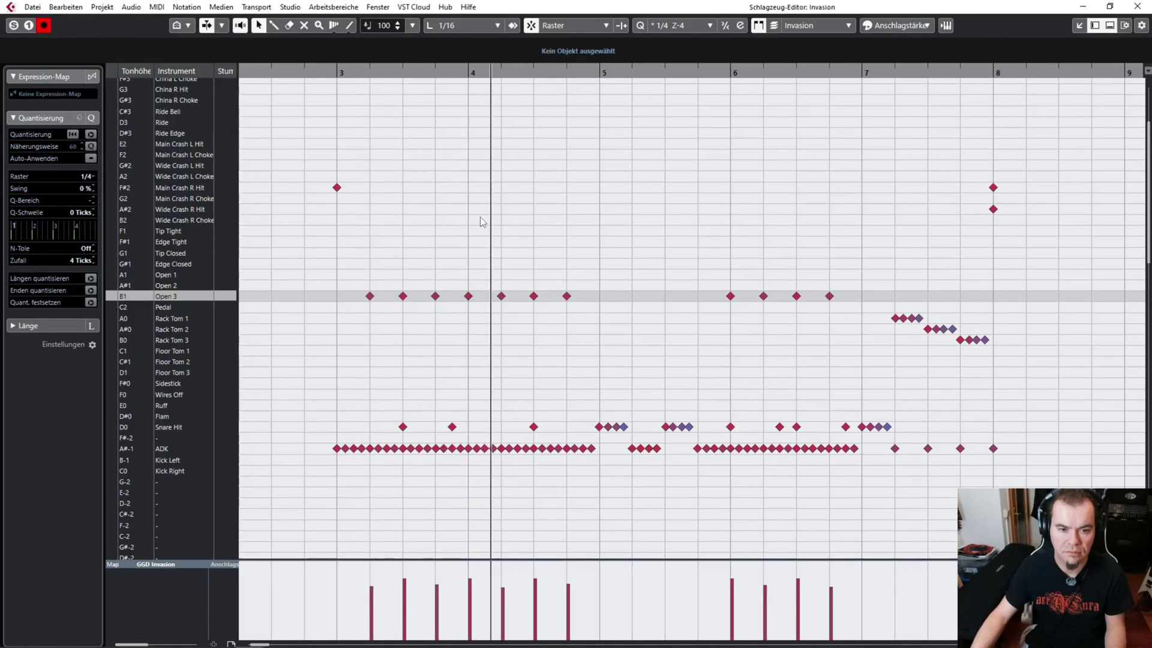
key("space")
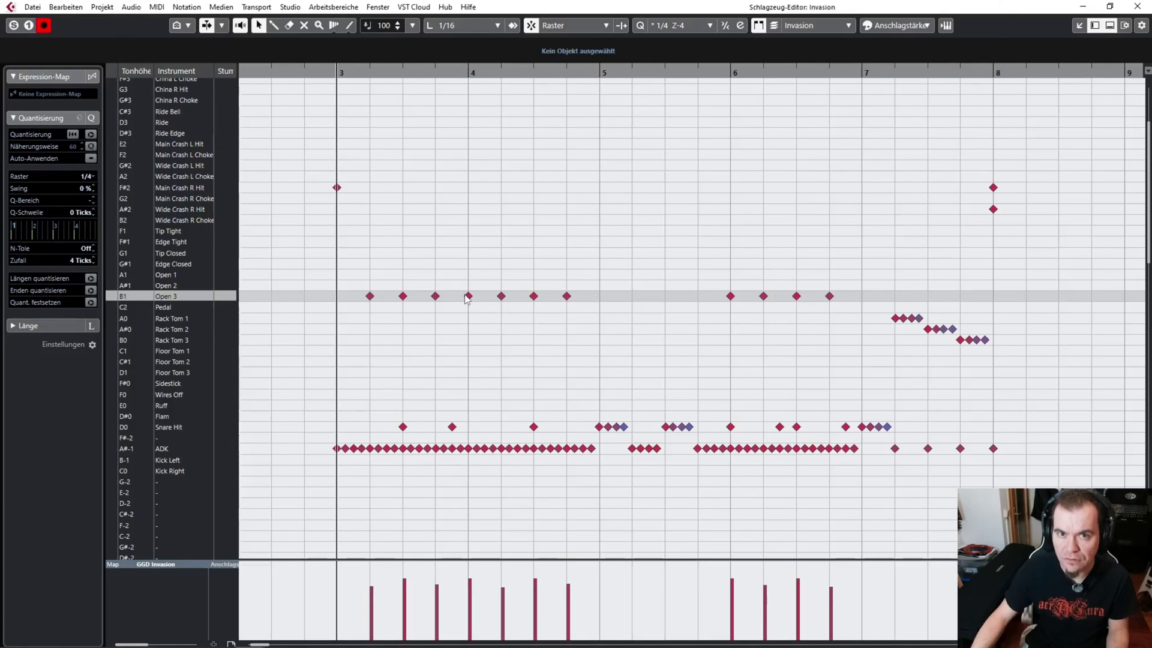
key("space")
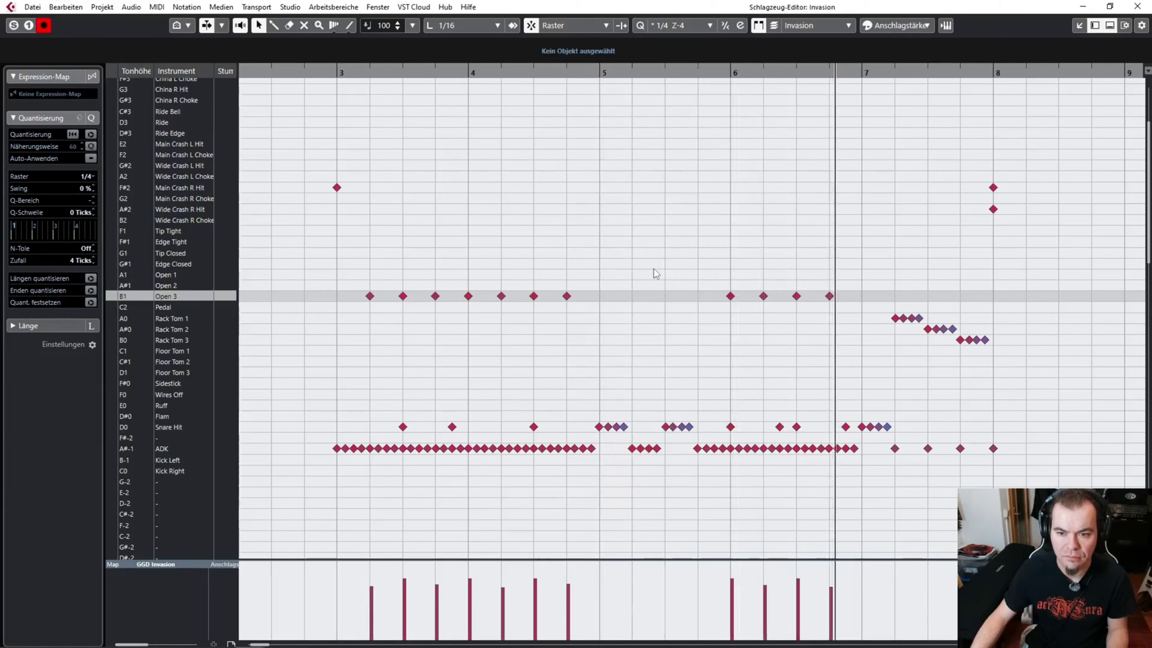
Select all Open 3 hi-hat notes and apply a 6-tick random quantize.
left_click(337, 259)
left_click_drag(337, 259, 826, 314)
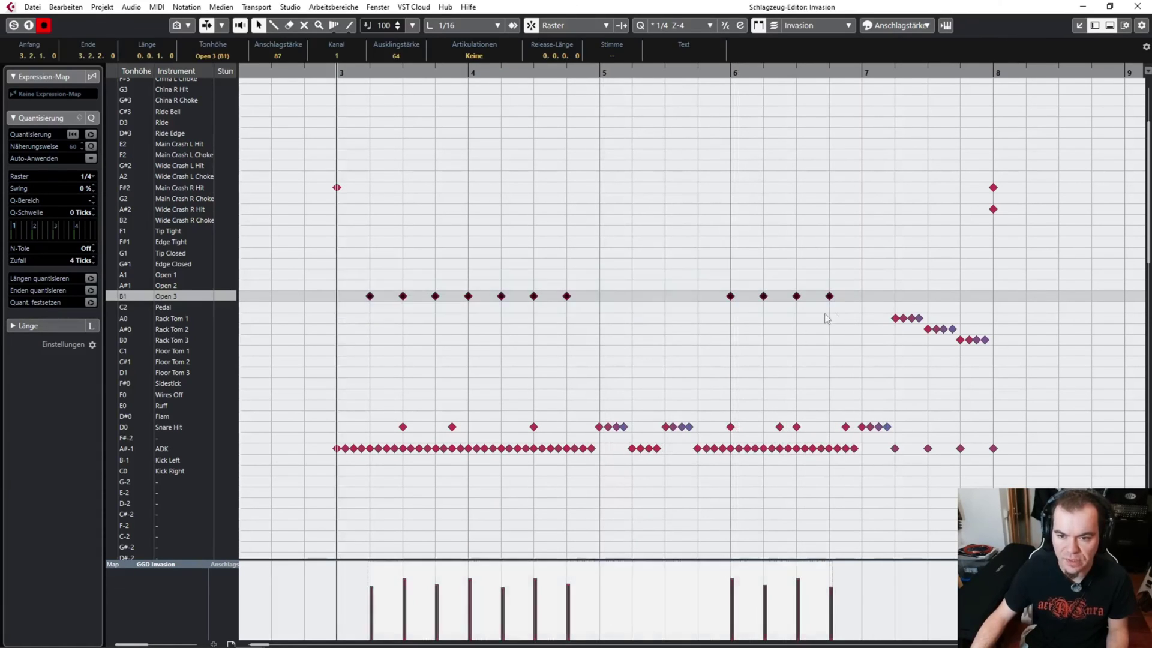
scroll(80, 265, "down", 1)
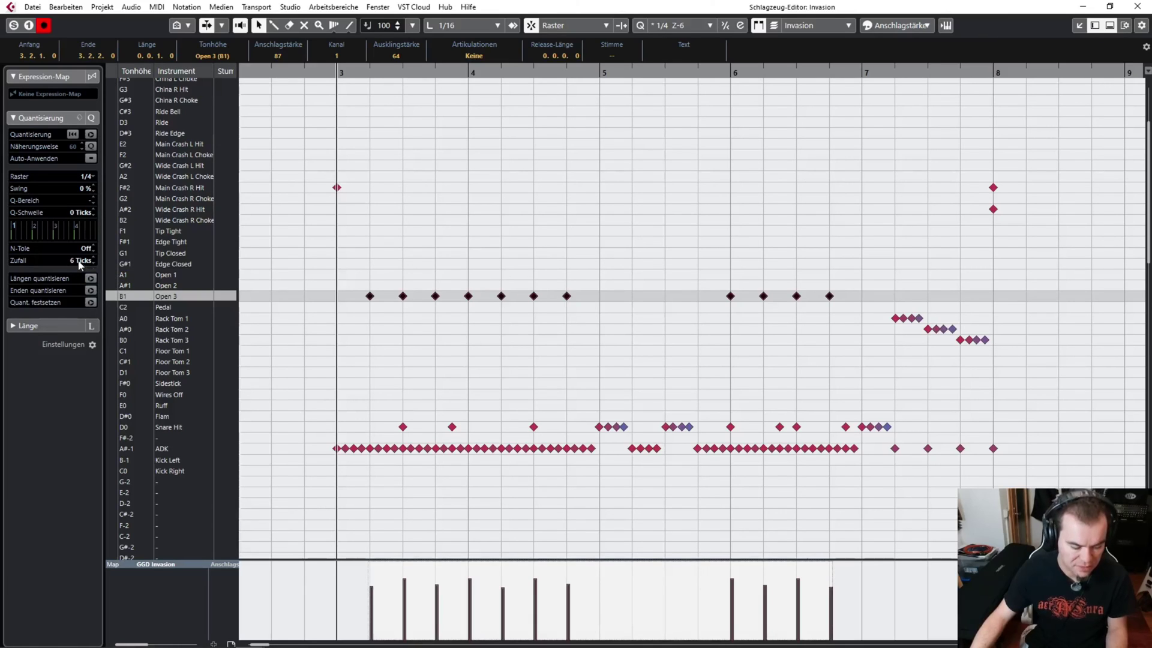
key("q")
key("q")
key("q")
key("q")
key("q")
key("q")
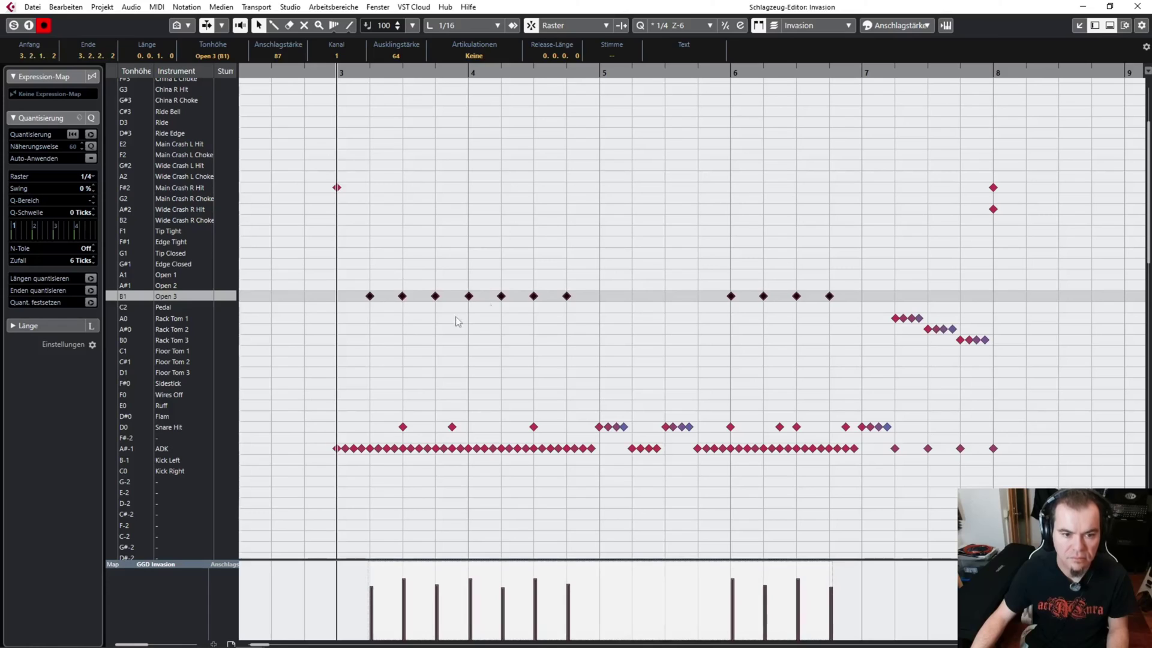
left_click(455, 321)
Play back the randomized hi-hats, then zoom out to show bars 1 to 11.
key("space")
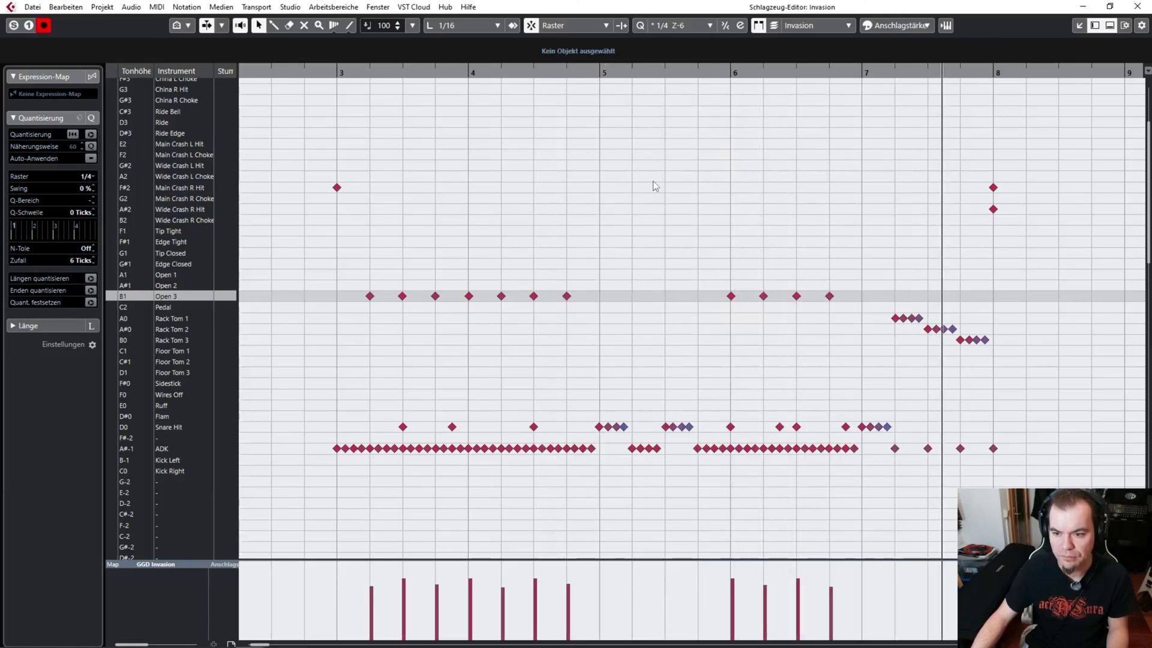
key("space")
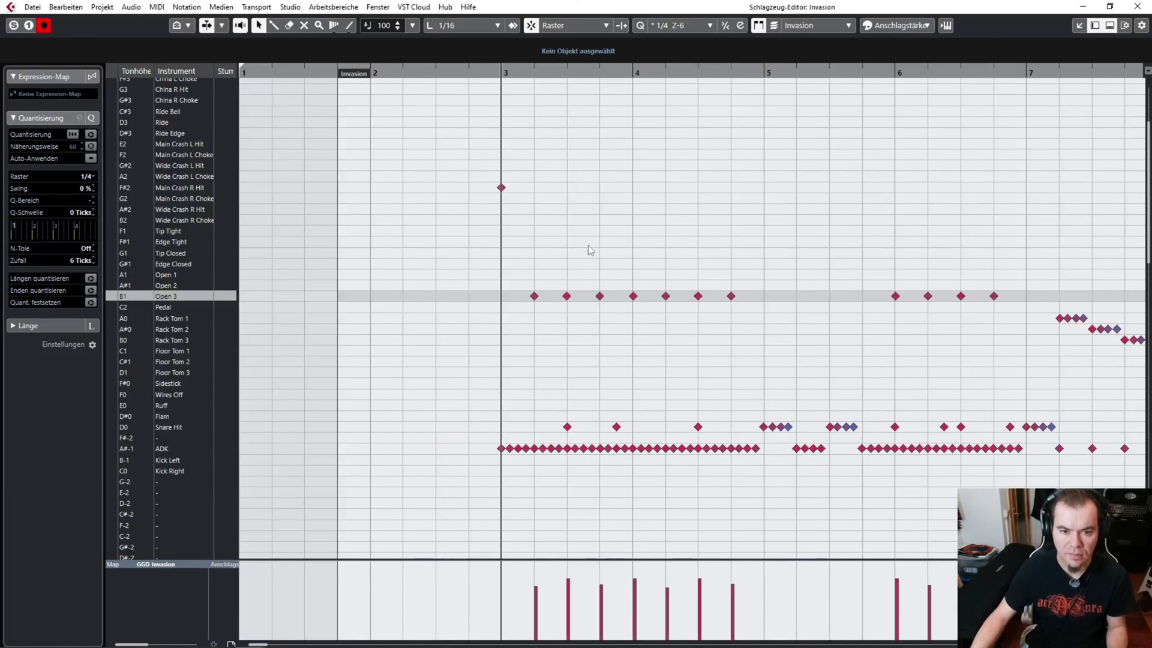
key("g")
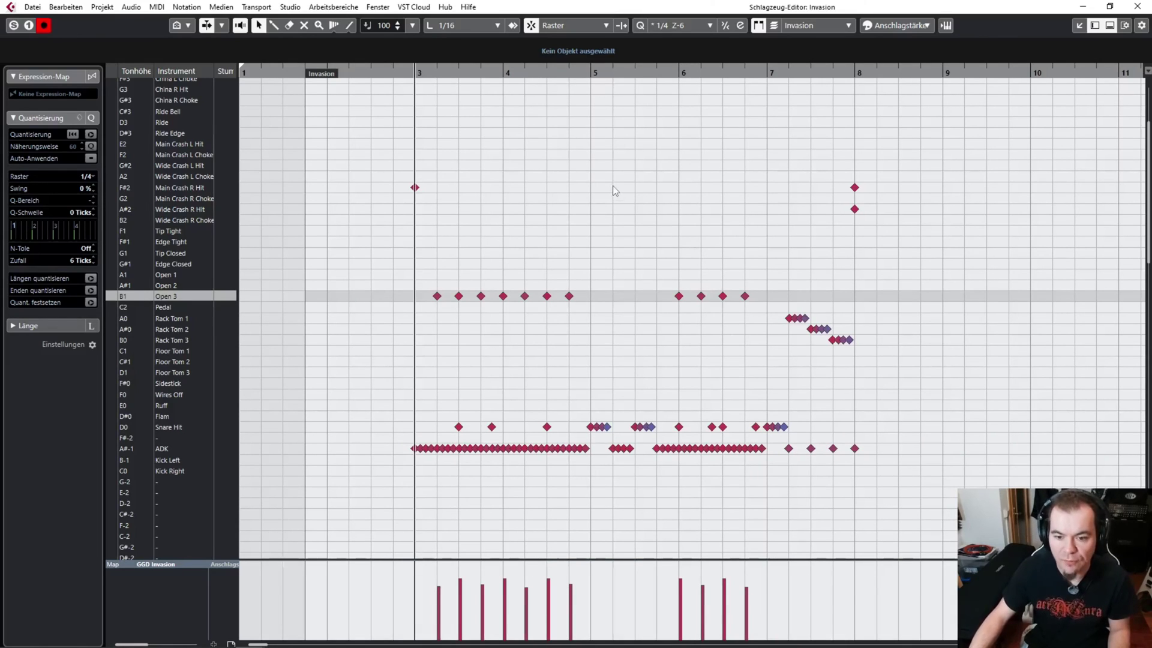
Enter 180 in the transport tempo field instead of 210, then reopen the Invasion part in the Drum Editor.
key("Escape")
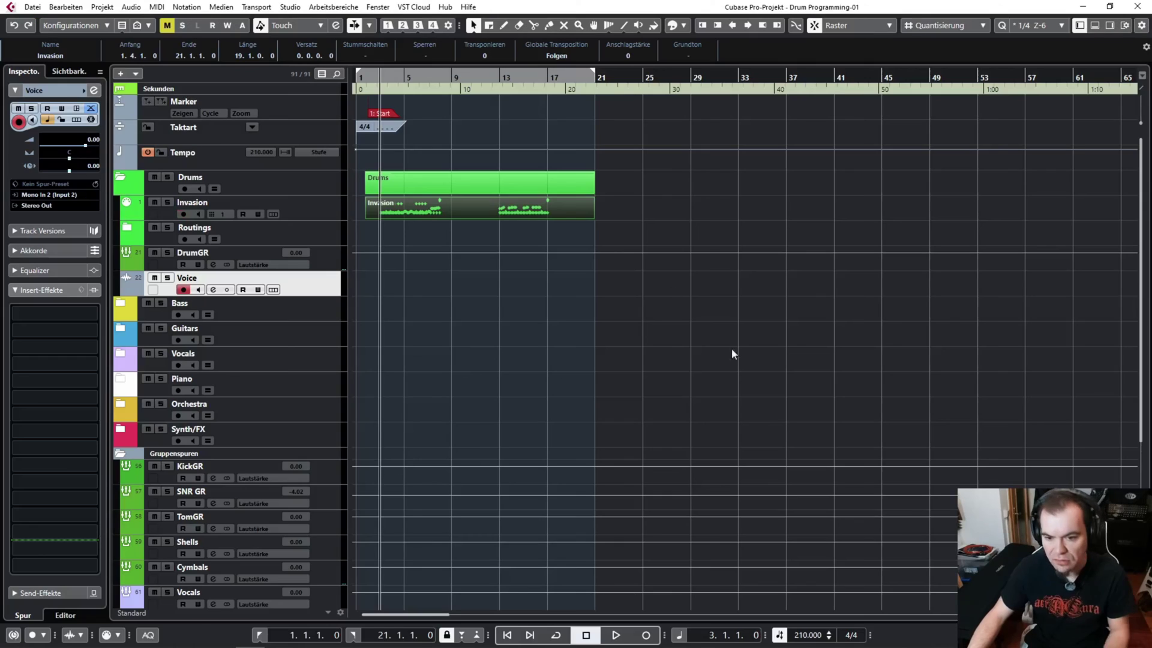
double_click(816, 637)
type("180")
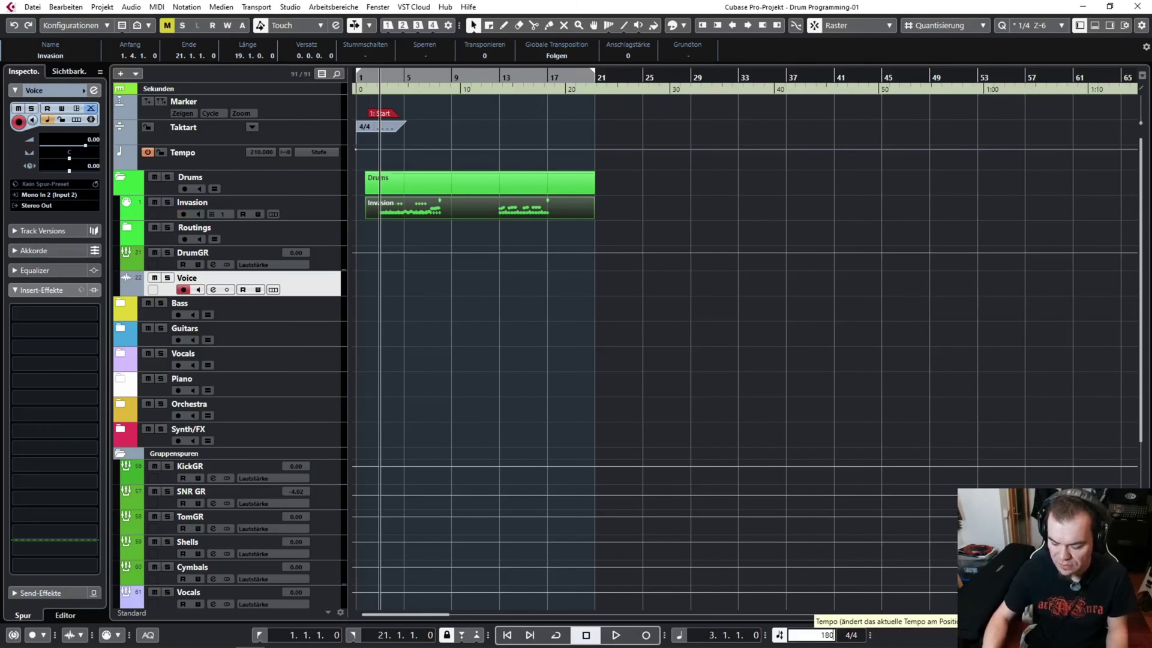
key("Return")
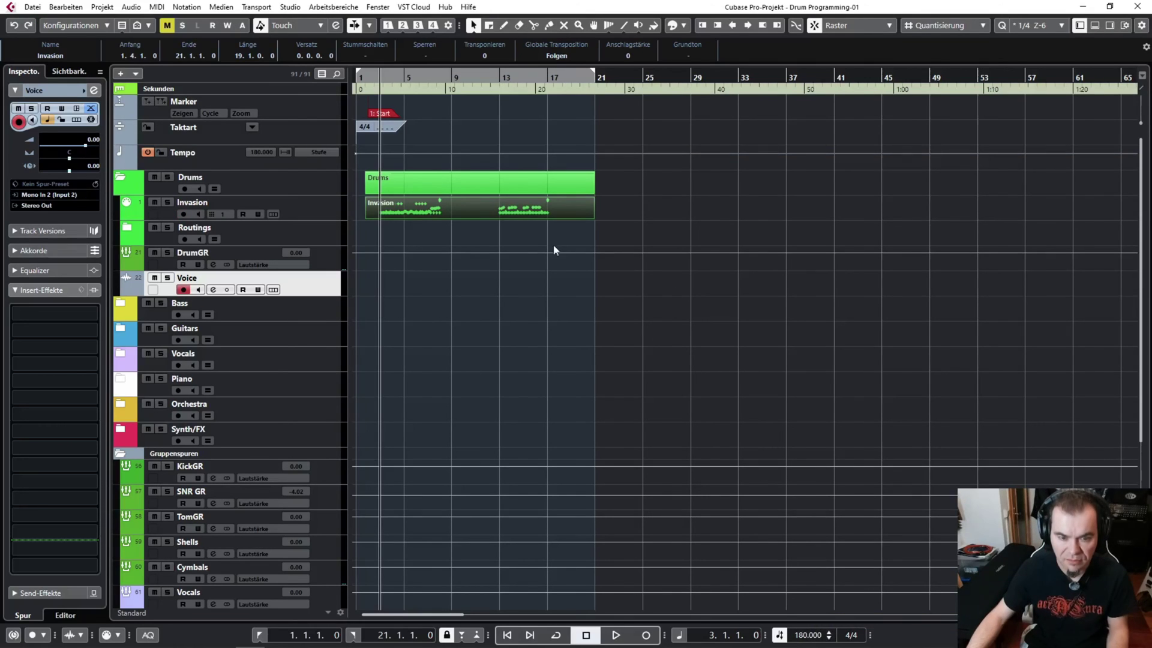
key("ctrl+e")
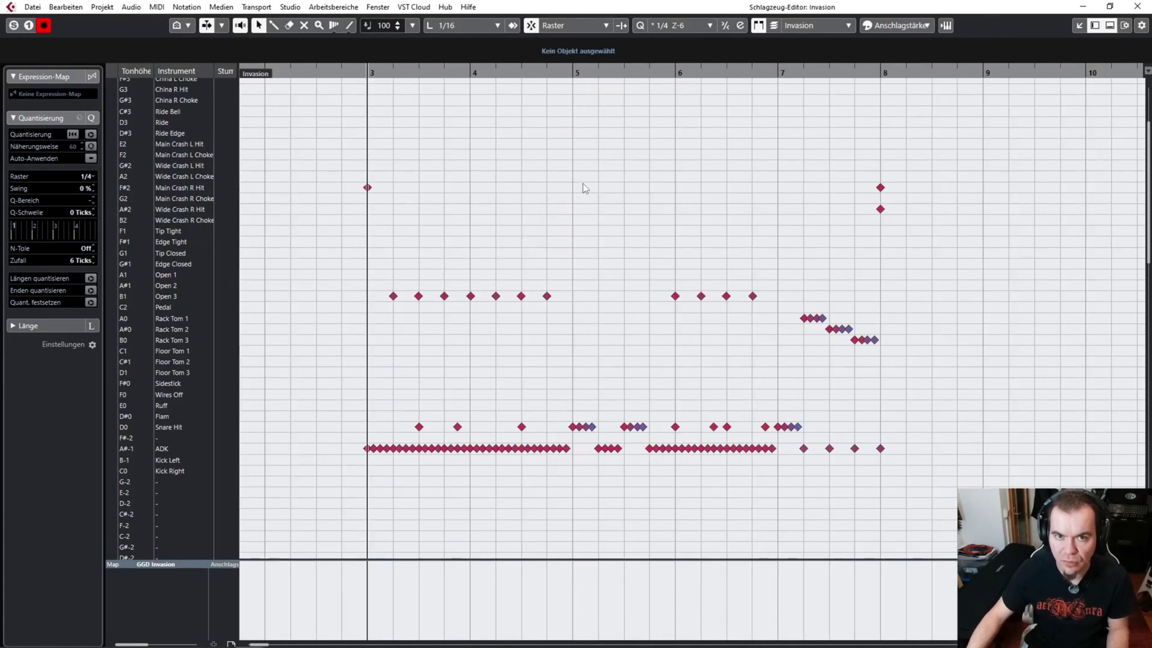
key("space")
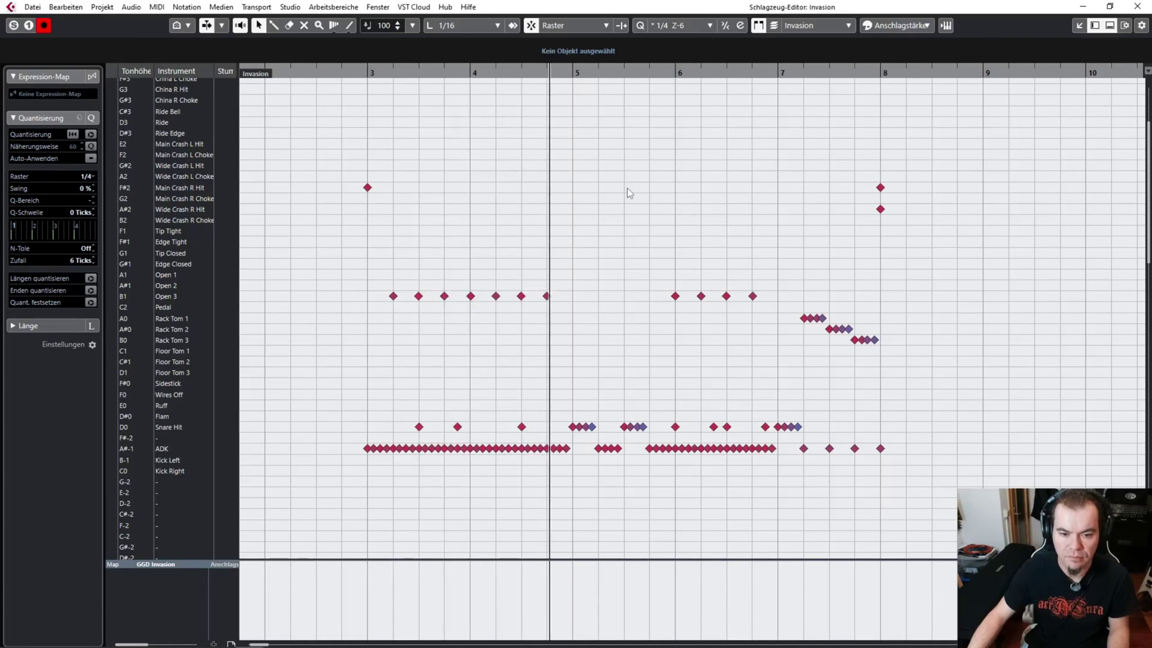
key("3")
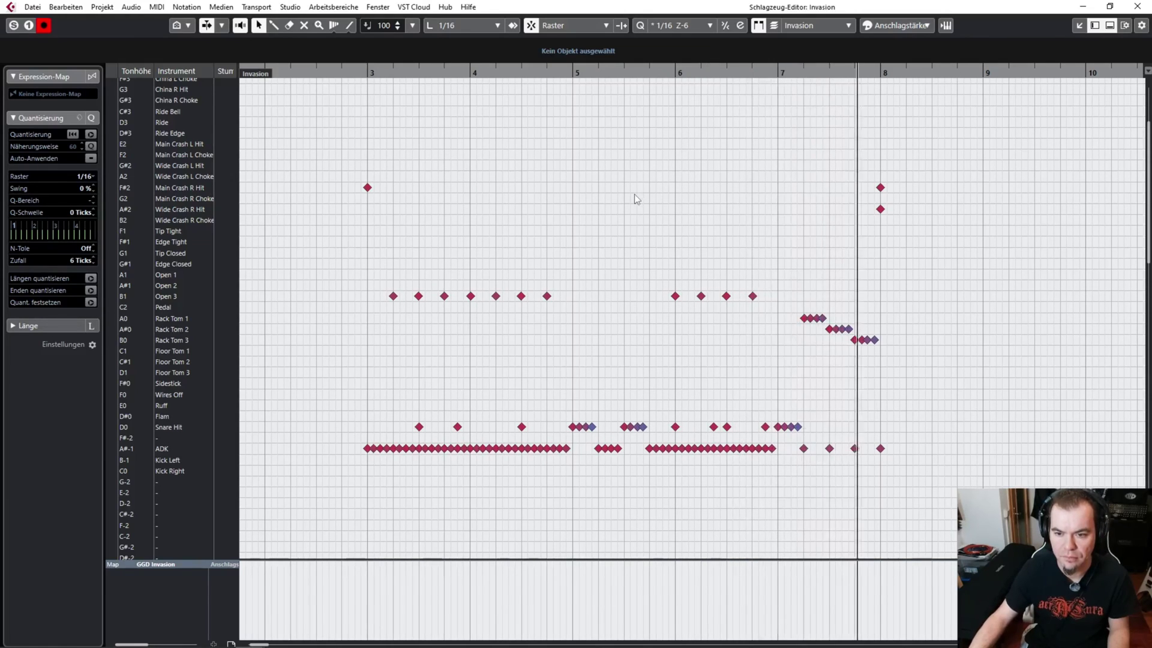
key("space")
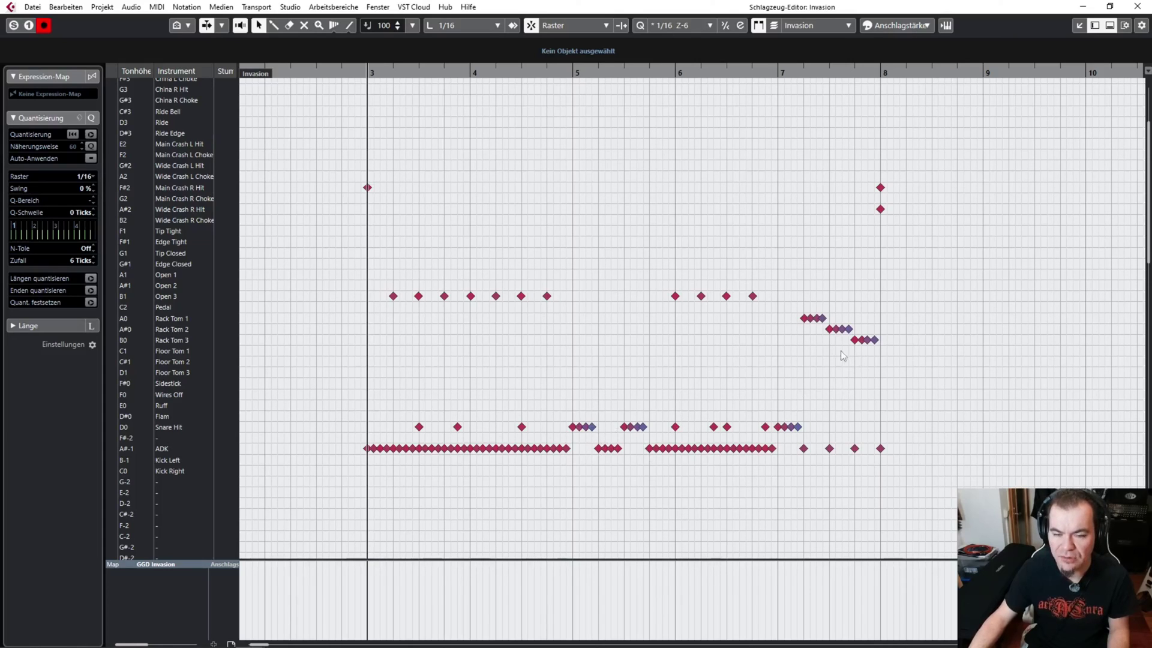
scroll(640, 373, "up", 5)
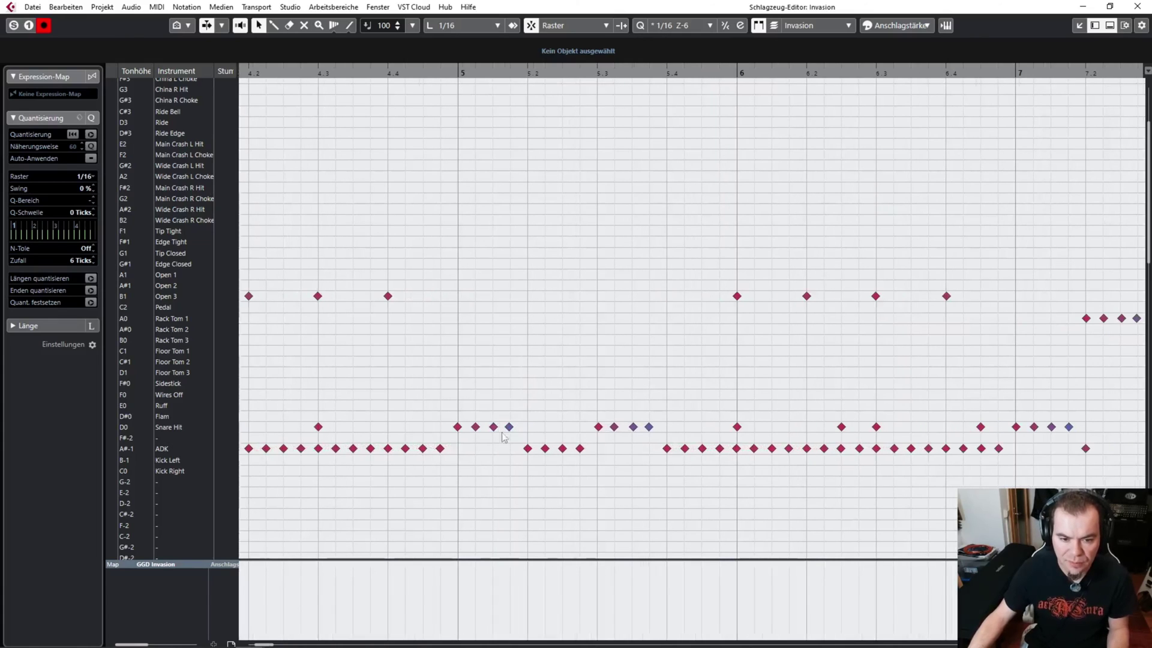
Raise the eight snare fill notes to maximum velocity, then bring them down slightly.
left_click_drag(427, 397, 680, 433)
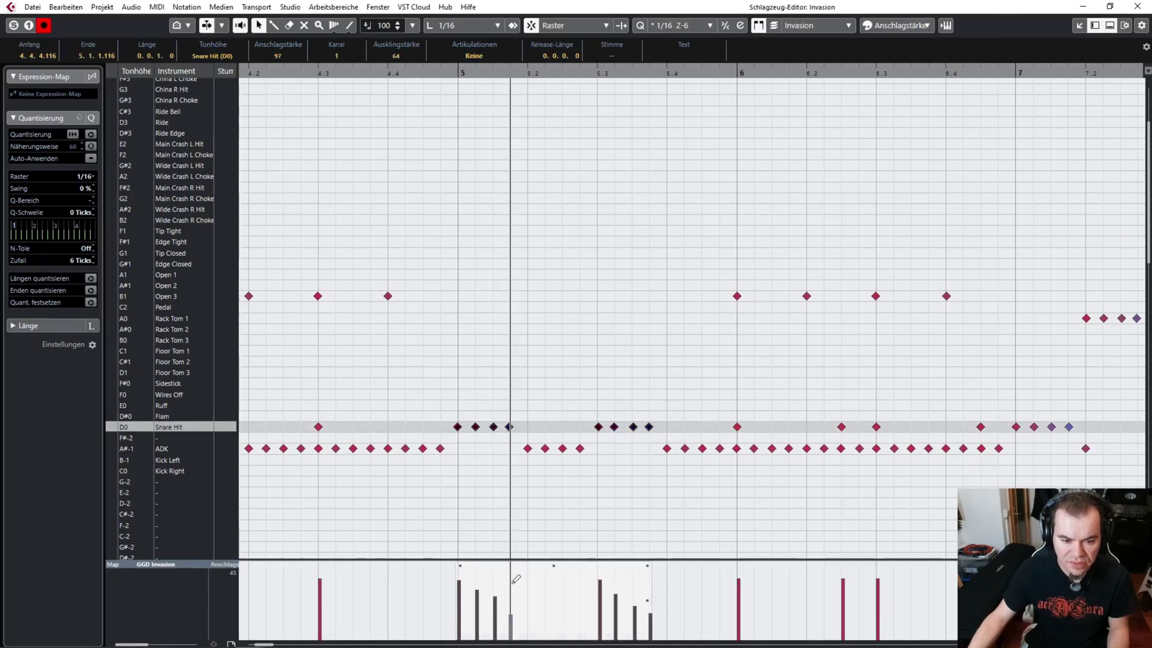
left_click_drag(509, 426, 510, 450)
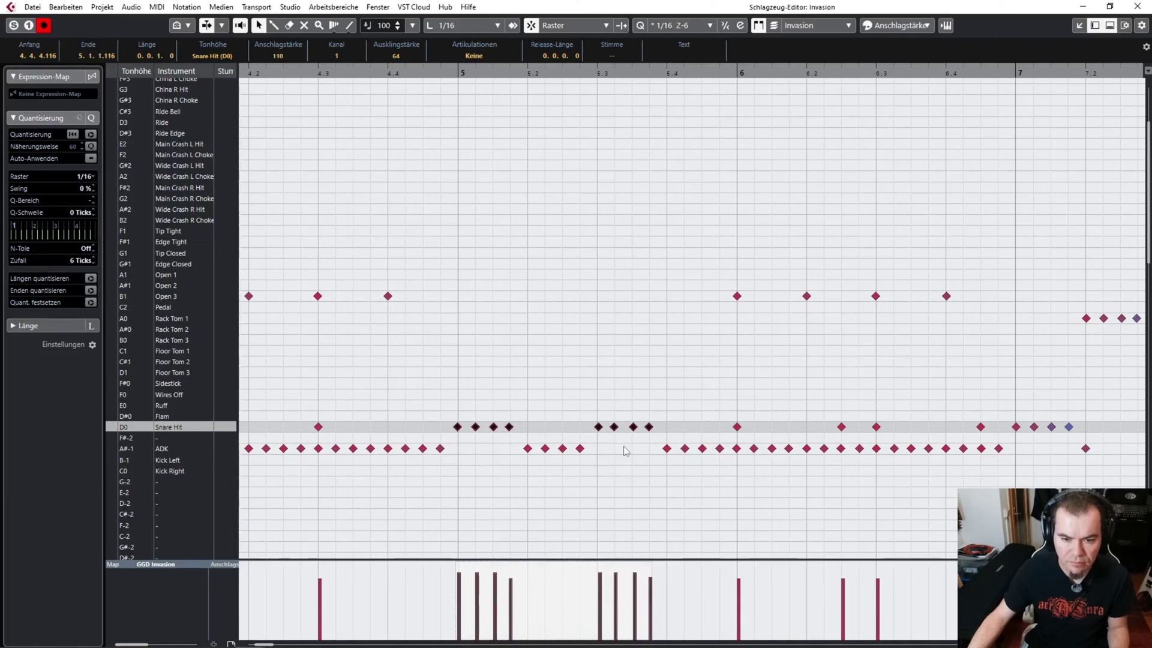
left_click(653, 441)
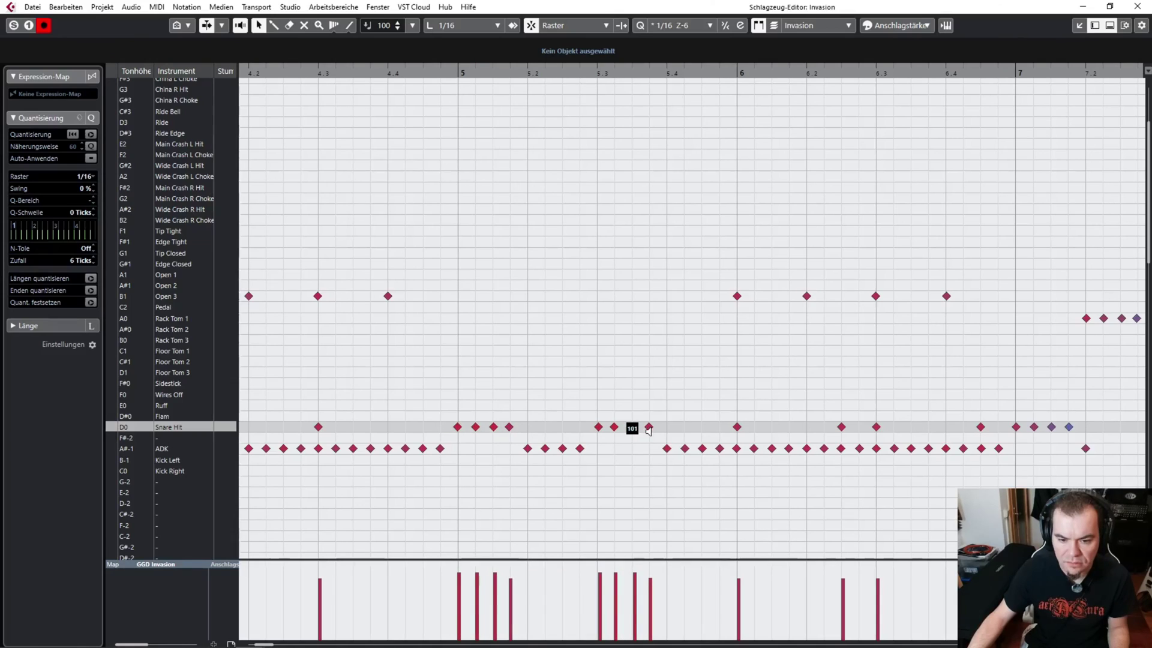
left_click_drag(436, 393, 648, 360)
left_click_drag(641, 429, 635, 468)
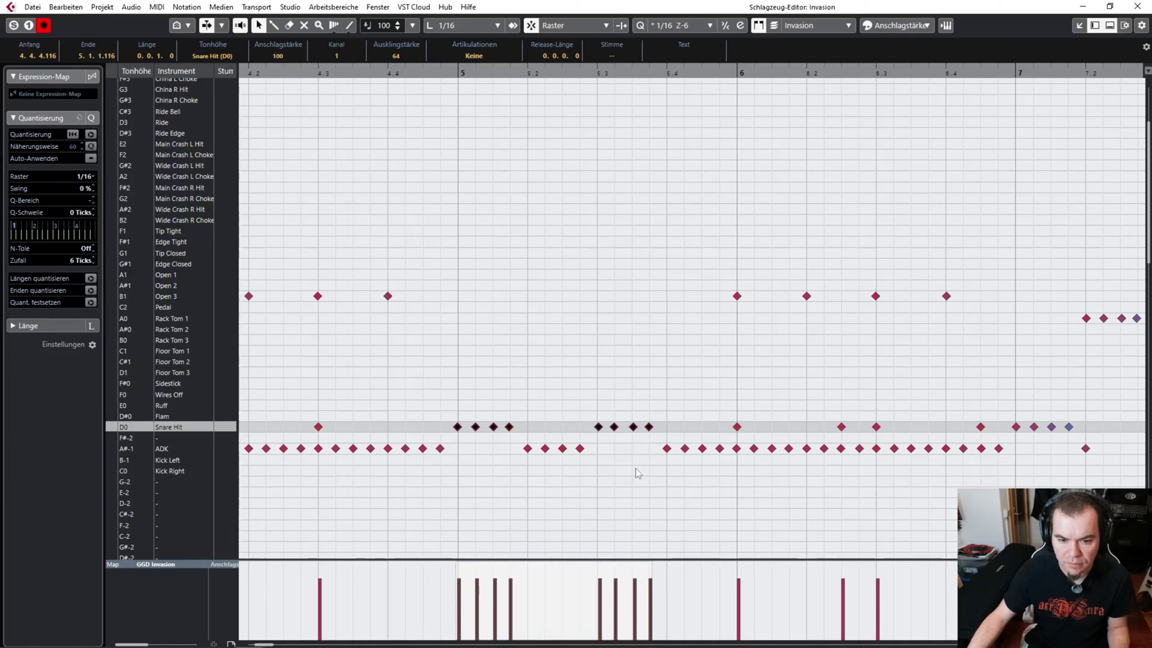
left_click(466, 448)
Soften individual snare fill hits, lowering one bar-7 hit to velocity 98.
scroll(474, 446, "up", 1)
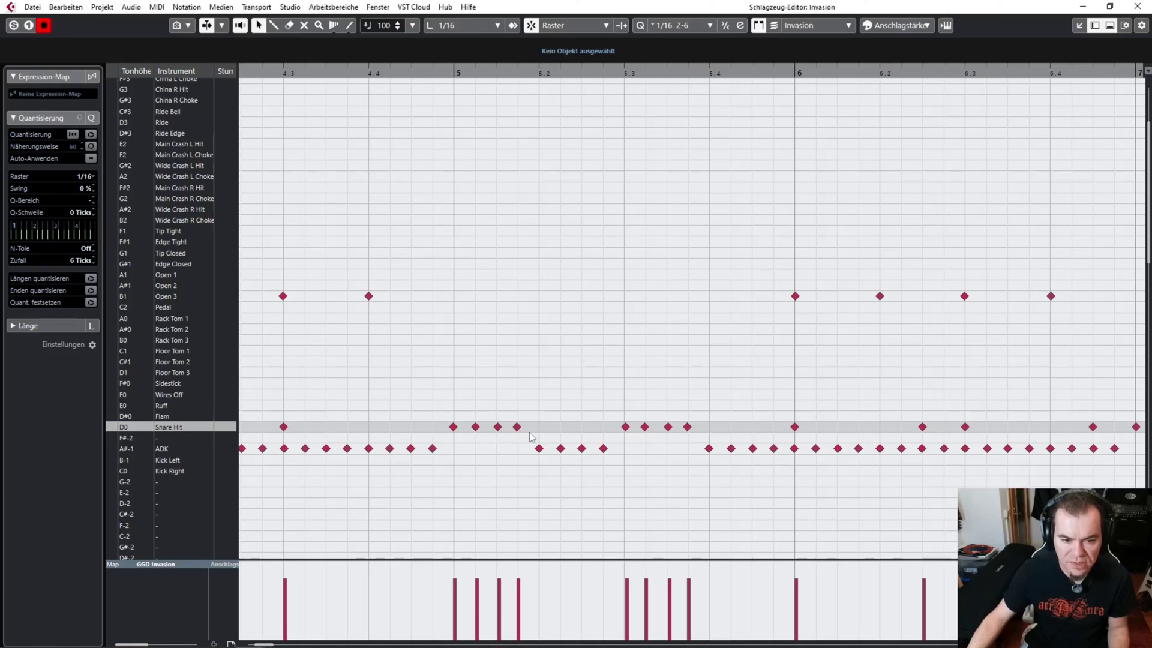
left_click_drag(474, 429, 514, 447)
left_click_drag(644, 427, 684, 438)
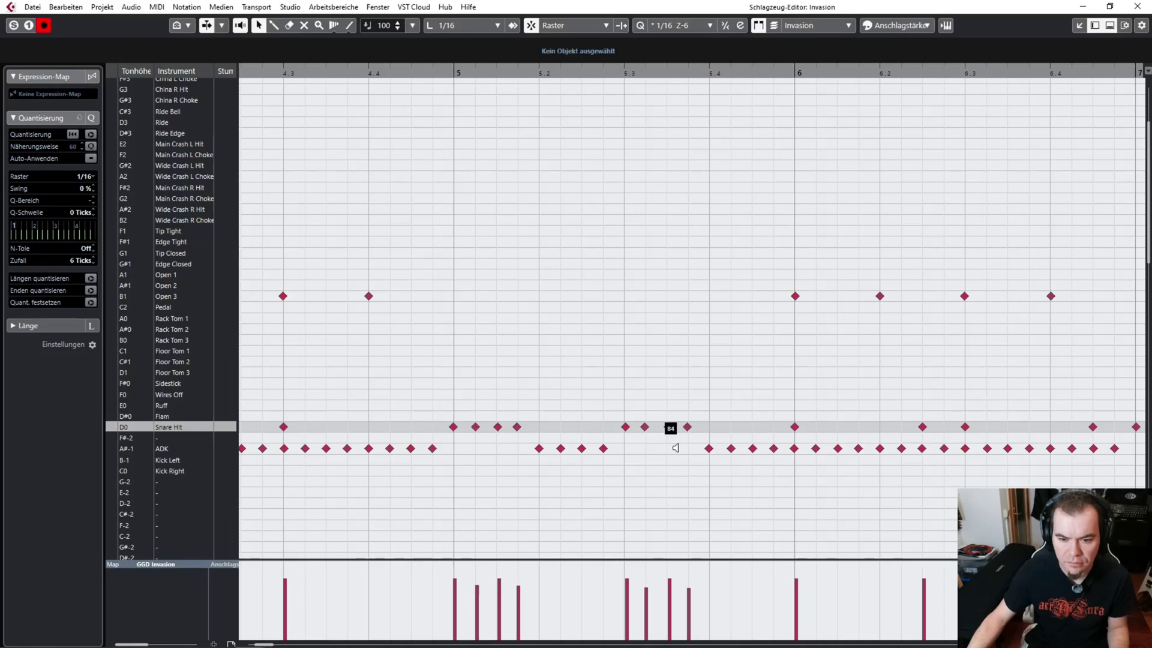
scroll(675, 448, "right", 8)
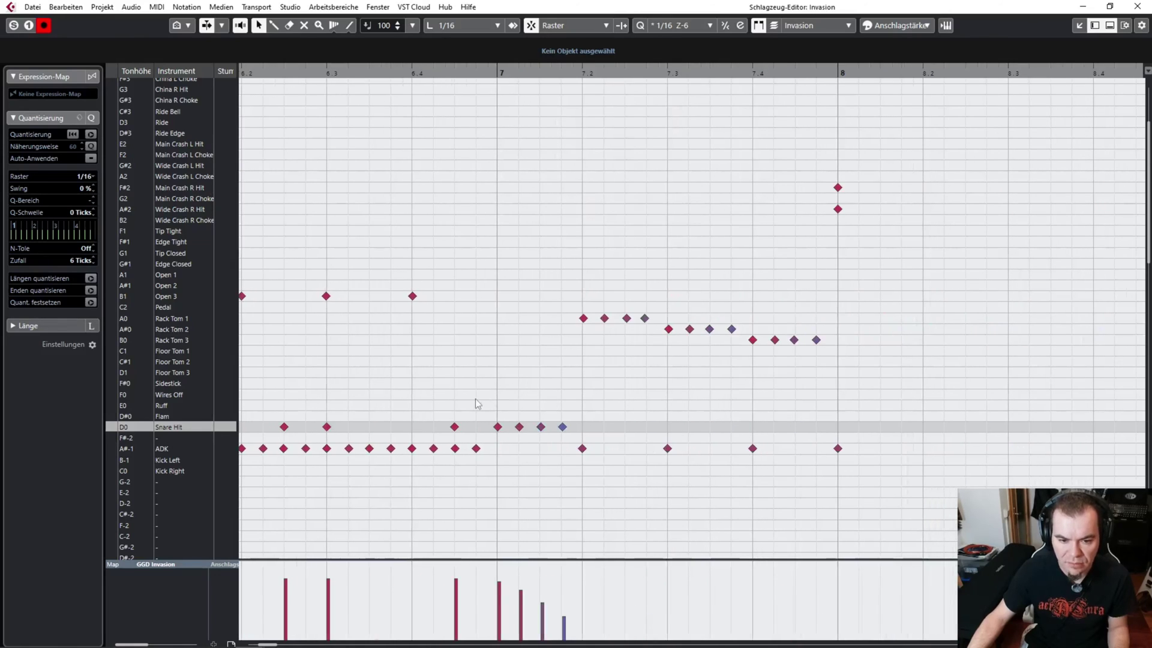
left_click_drag(476, 399, 563, 424)
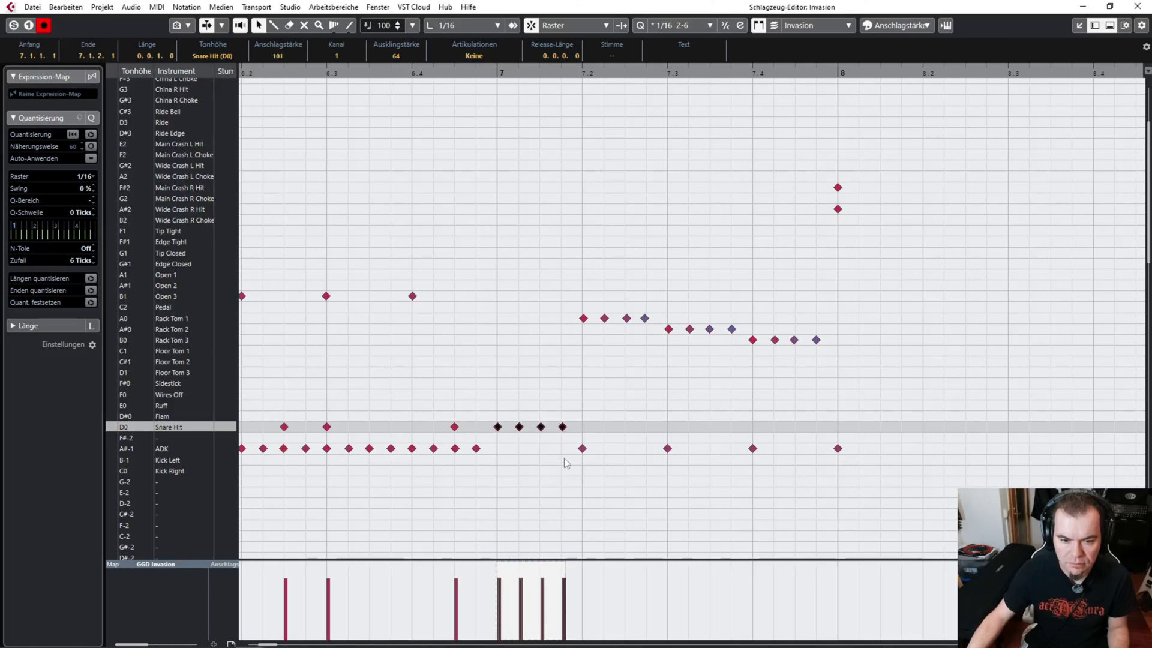
left_click(564, 459)
mouse_move(541, 426)
left_mouse_down()
mouse_move(520, 447)
mouse_move(539, 408)
mouse_move(570, 448)
left_mouse_up()
Set all twelve rack tom notes to a strong, even velocity.
left_click_drag(558, 278, 841, 372)
left_click_drag(754, 340, 755, 207)
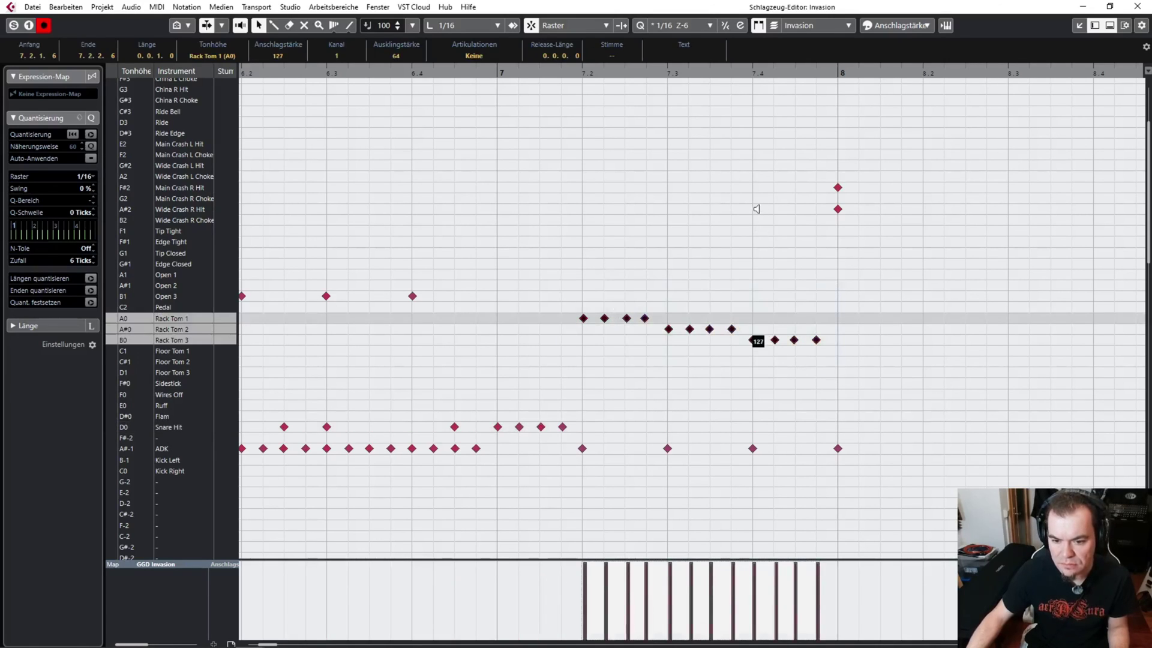
left_click_drag(752, 340, 754, 366)
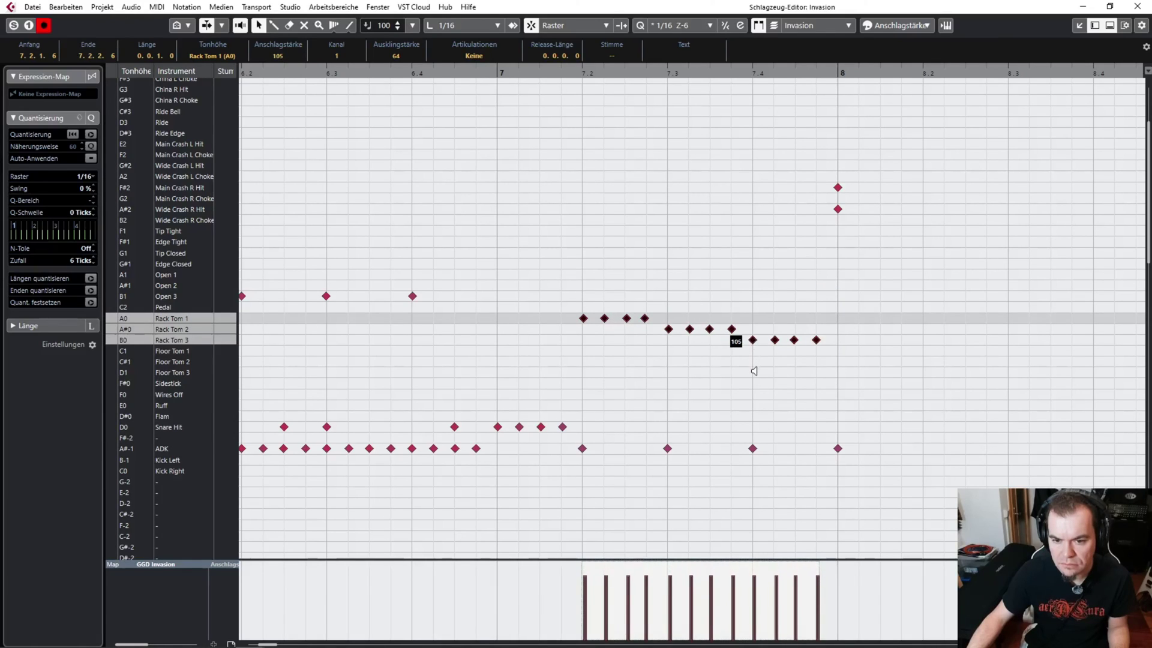
left_click(603, 279)
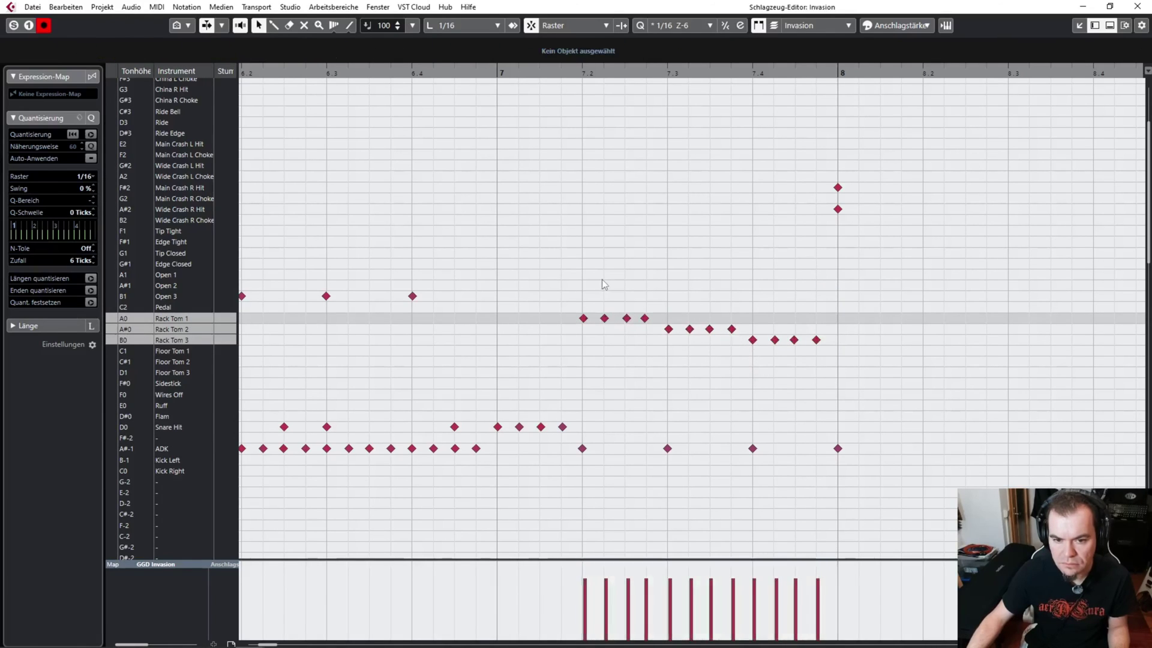
Soften every second rack tom hit in the velocity lane with the pencil.
left_click(606, 592)
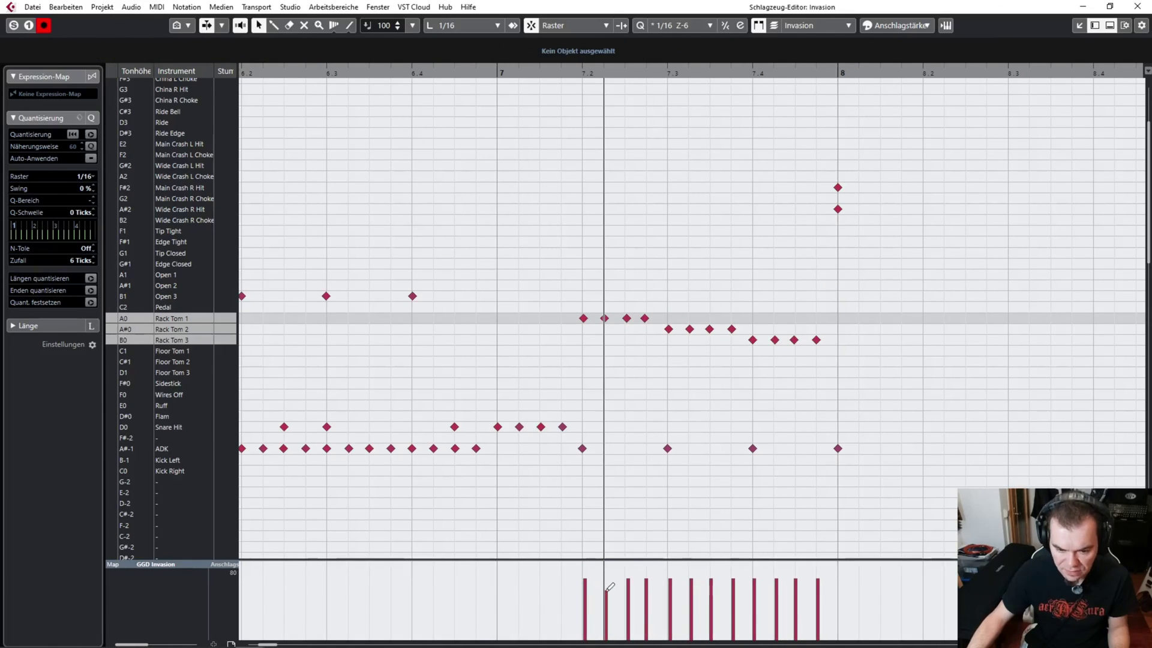
left_click(646, 593)
left_click(691, 590)
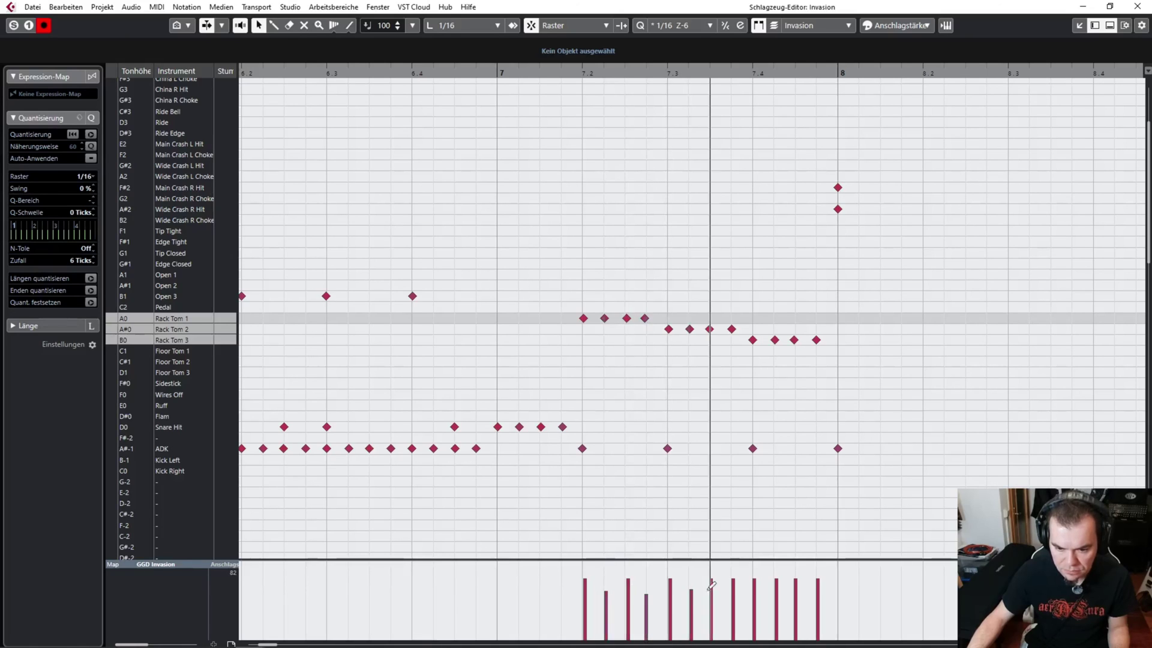
left_click(733, 590)
left_click(776, 587)
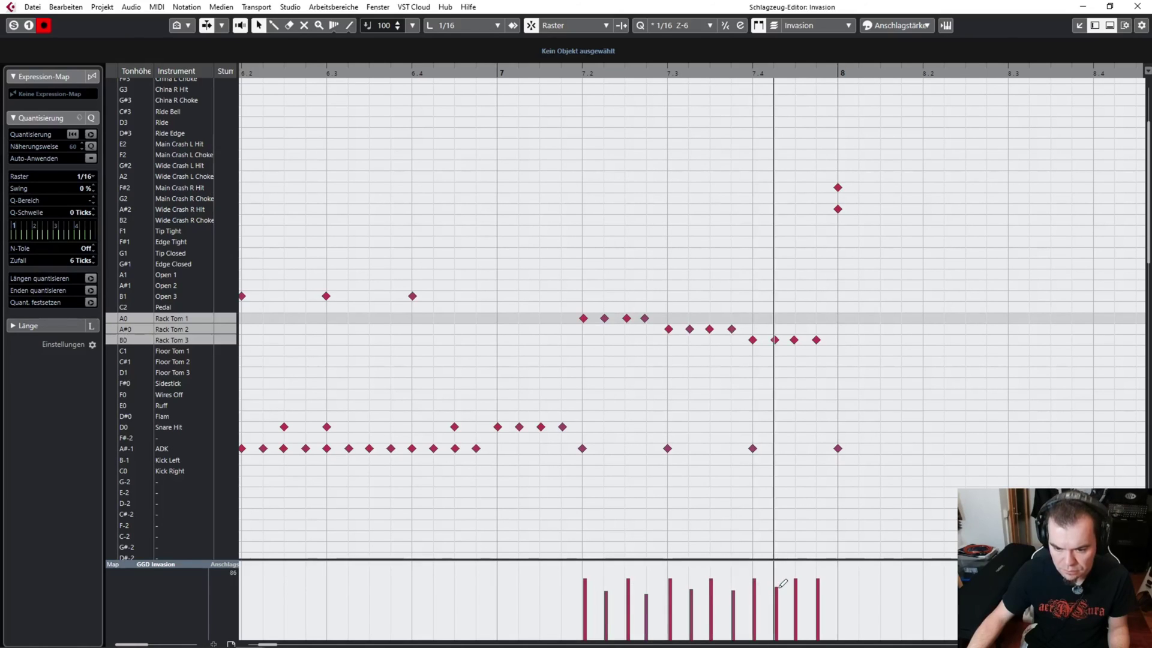
left_click(817, 591)
Play through the Invasion drum part, then marquee-select the snare fill notes at bar 5.
scroll(492, 333, "down", 3)
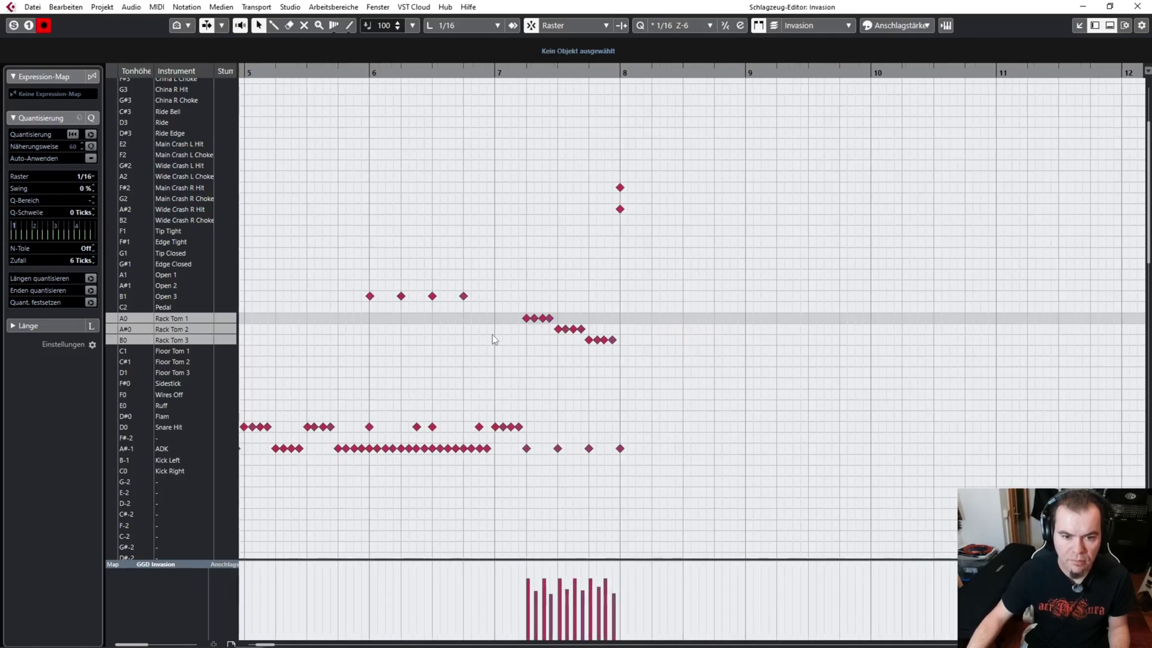
scroll(516, 330, "left", 3)
scroll(516, 330, "left", 3)
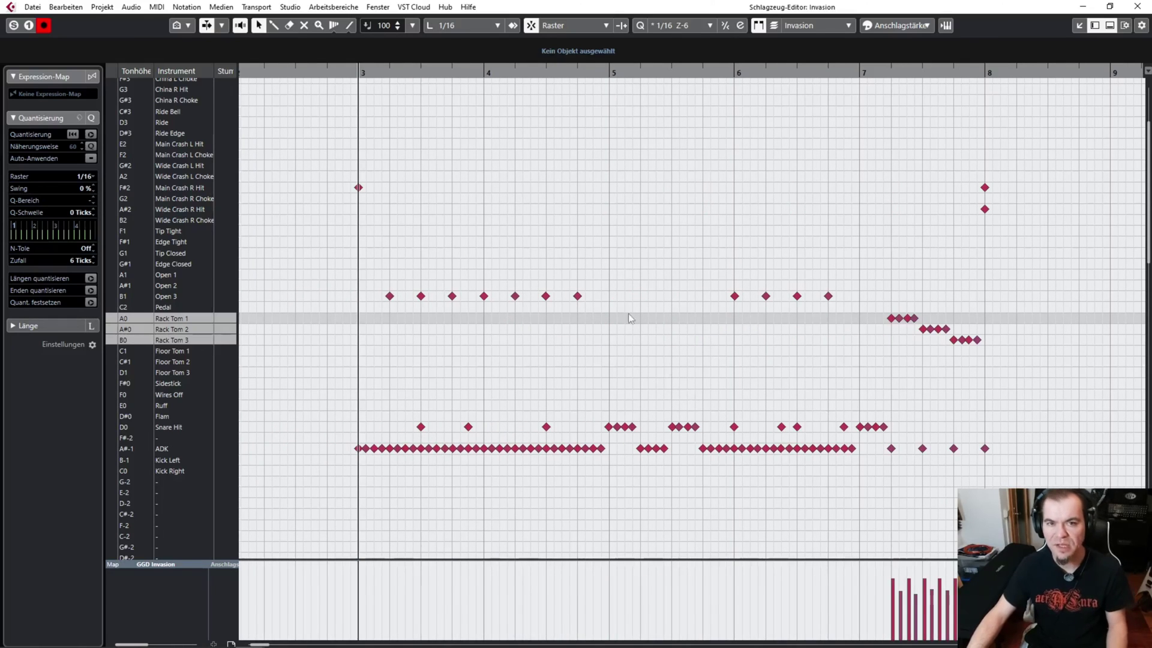
key("space")
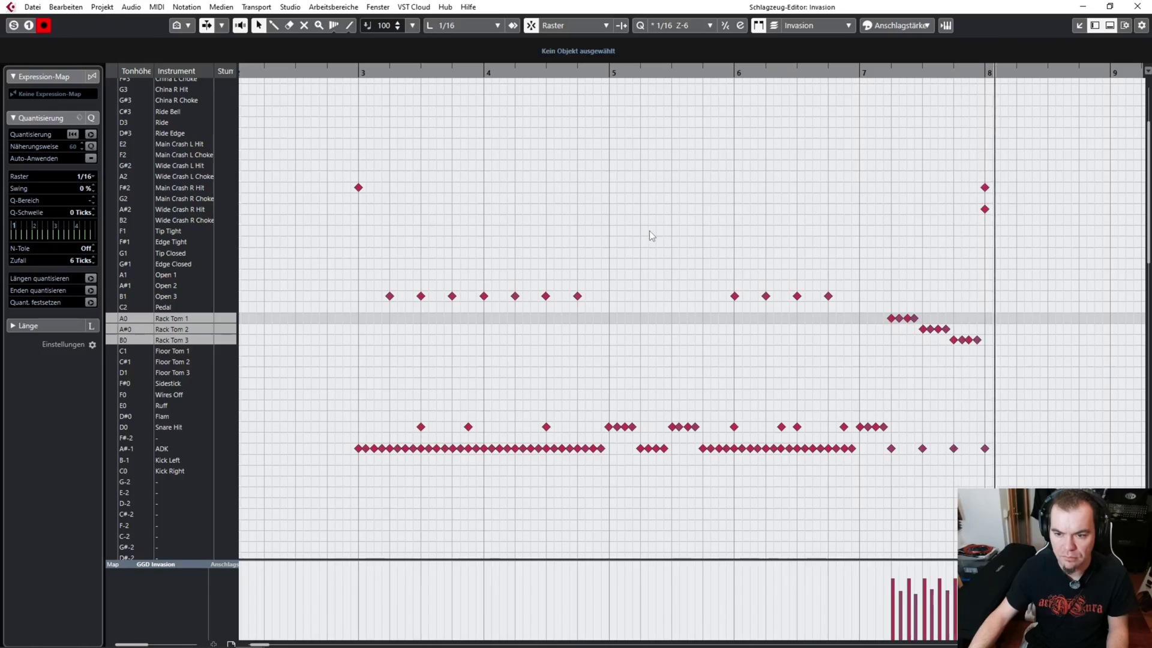
key("space")
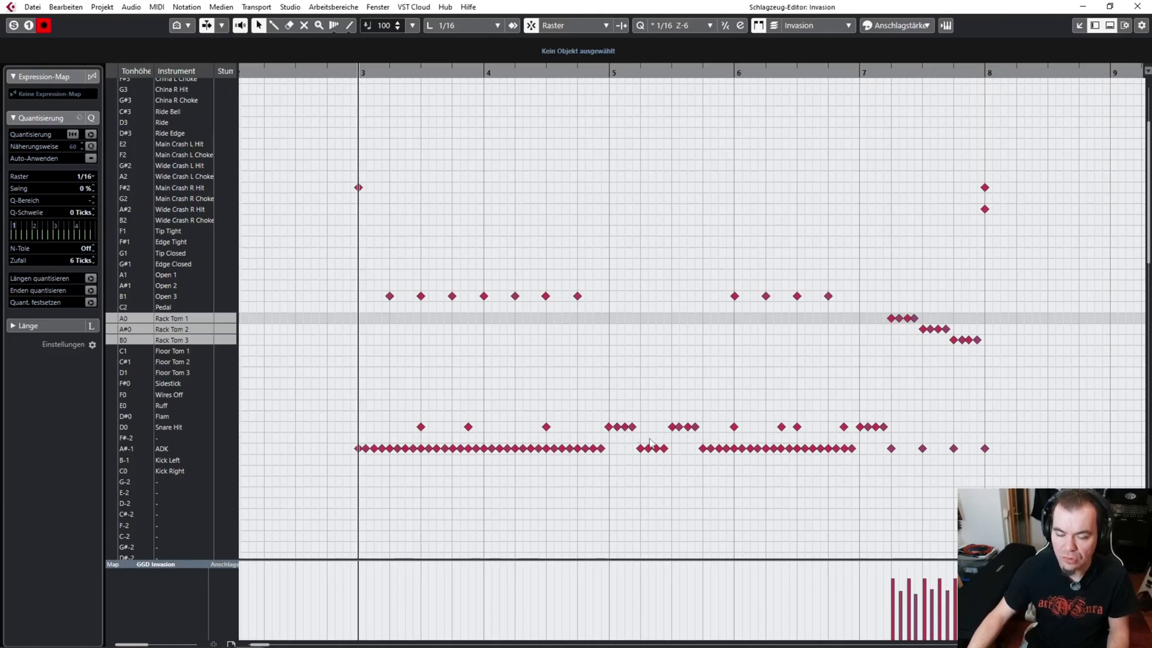
scroll(690, 394, "up", 3)
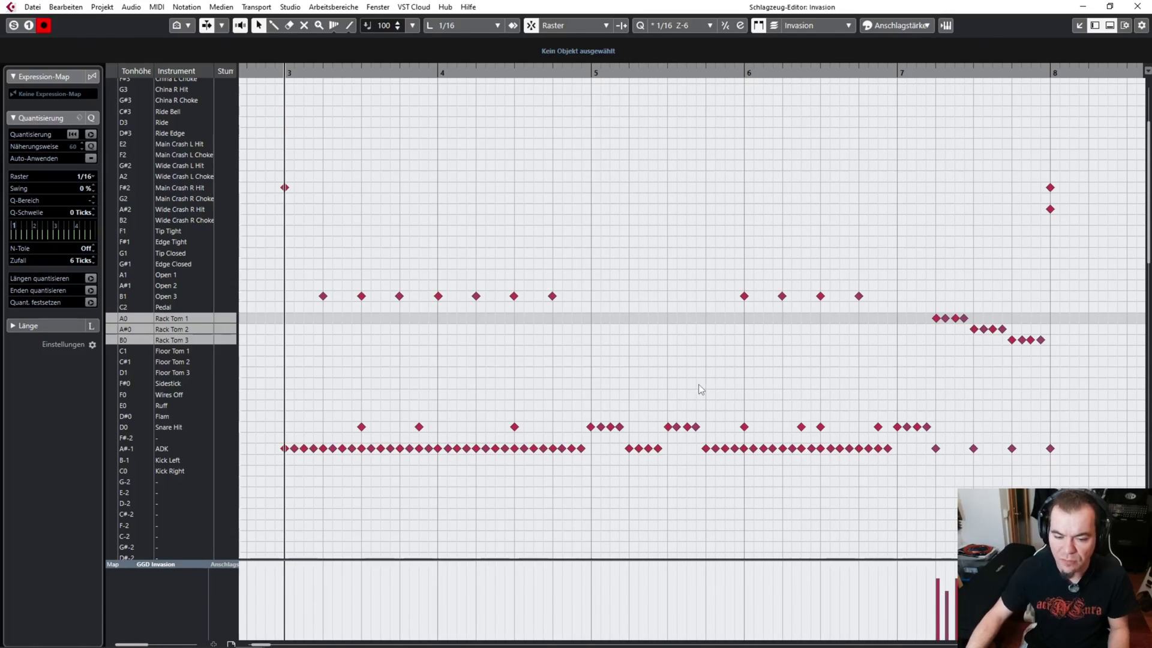
left_click_drag(548, 404, 703, 439)
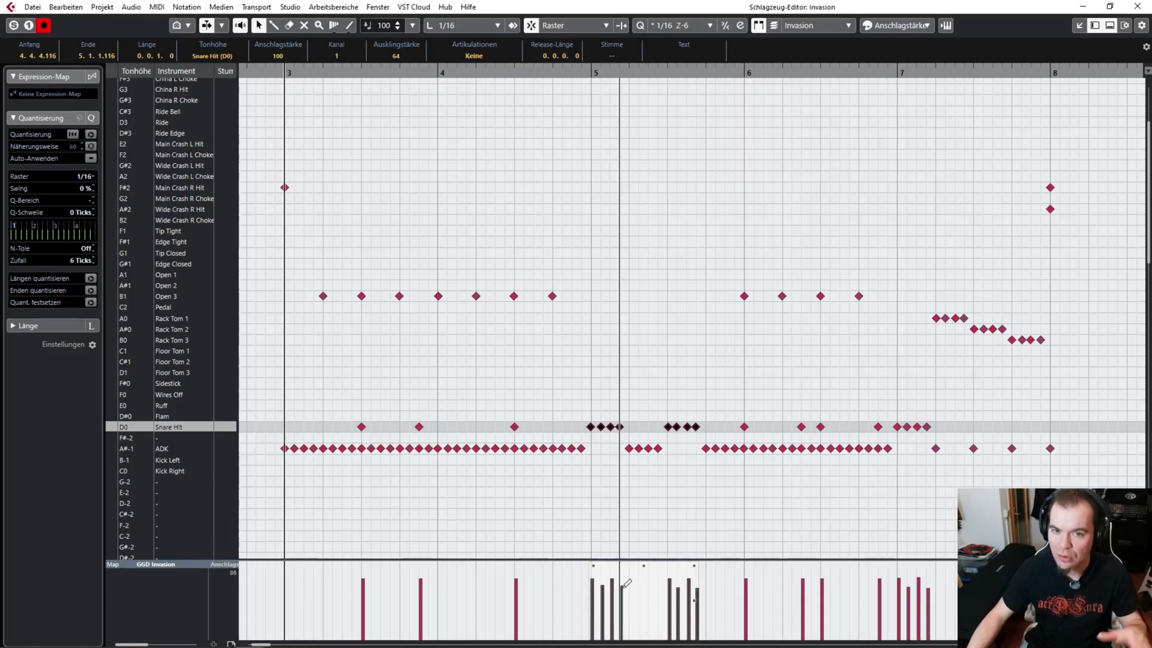
Draw a rising velocity ramp so the four bar-5 snare hits crescendo.
left_click(628, 377)
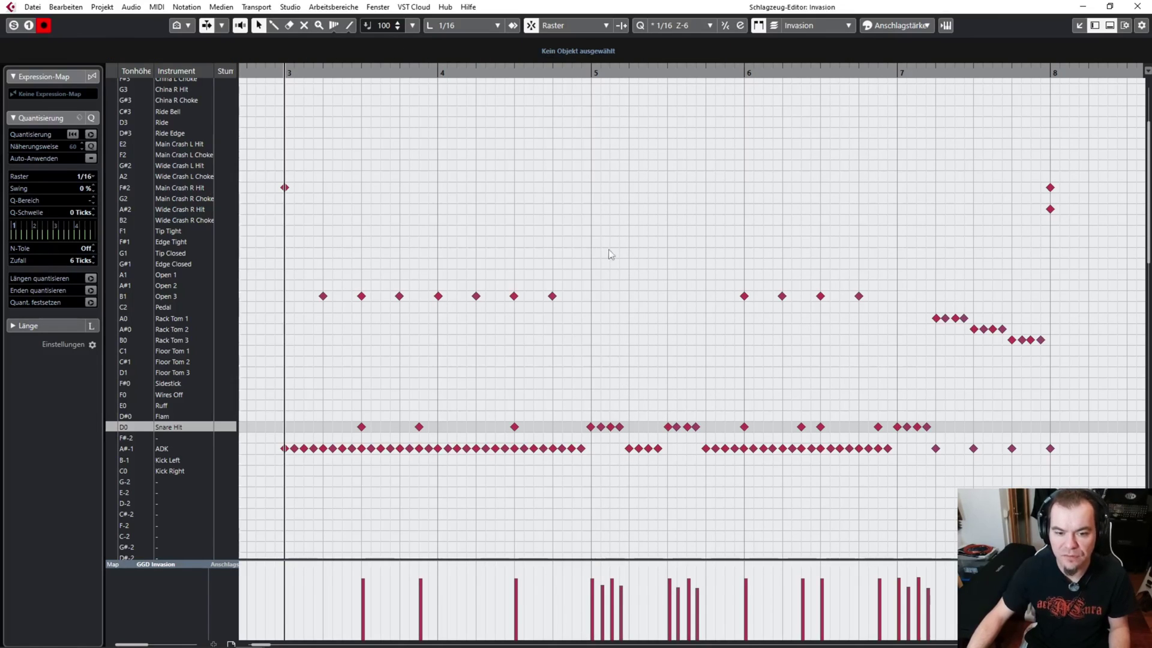
left_click(526, 76)
scroll(643, 323, "up", 2)
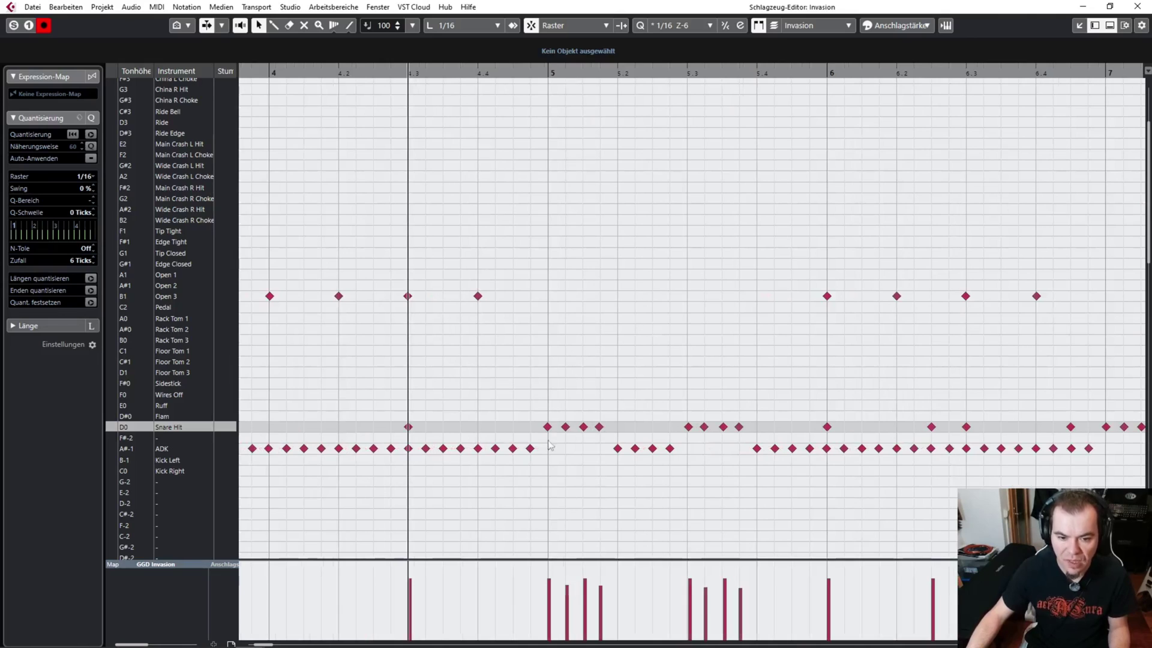
mouse_move(548, 597)
left_mouse_down()
mouse_move(569, 600)
mouse_move(548, 612)
mouse_move(601, 594)
mouse_move(604, 573)
left_mouse_up()
Play the fill back from bar 4.3 and again from bar 4.
key("space")
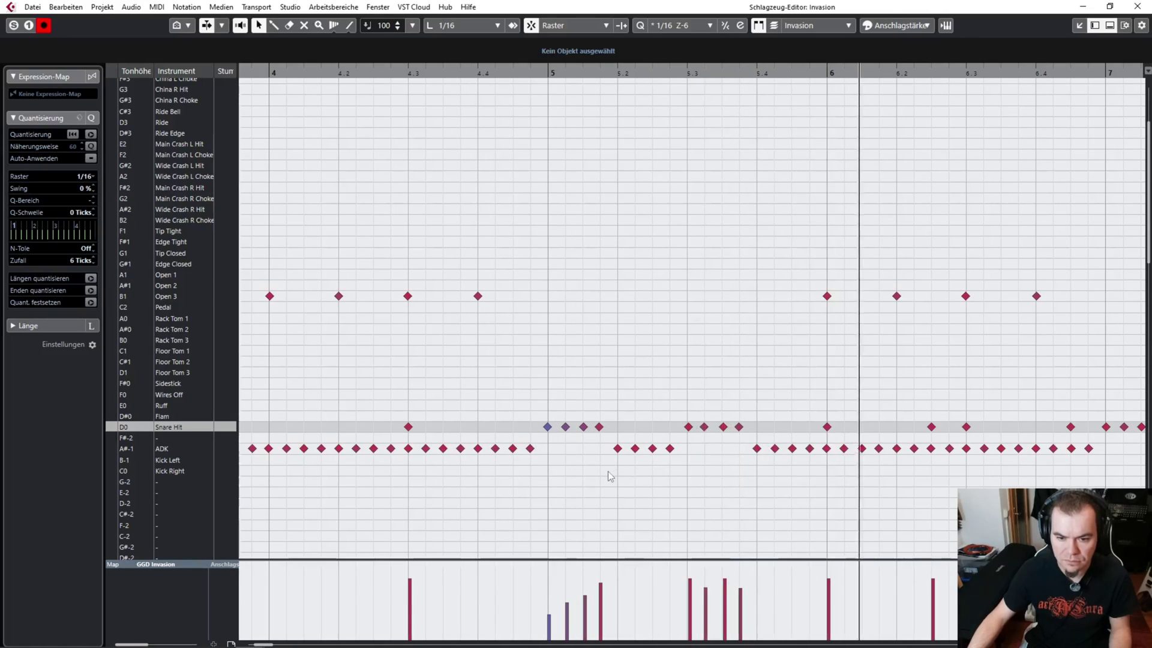
key("space")
left_click(264, 74)
key("space")
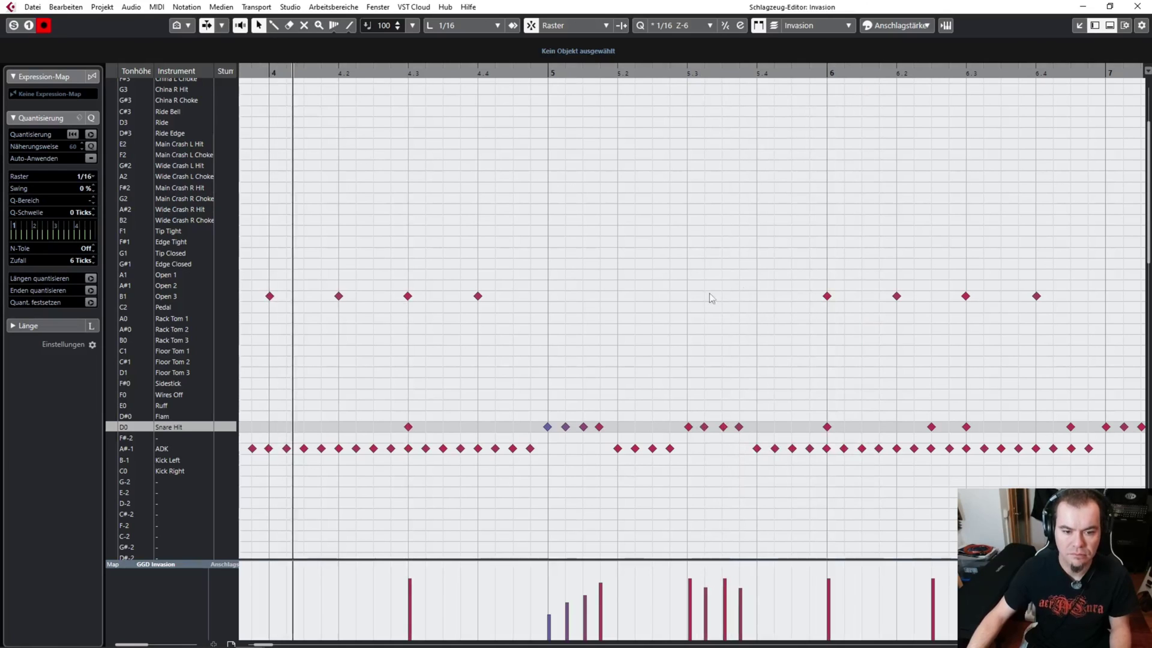
key("g")
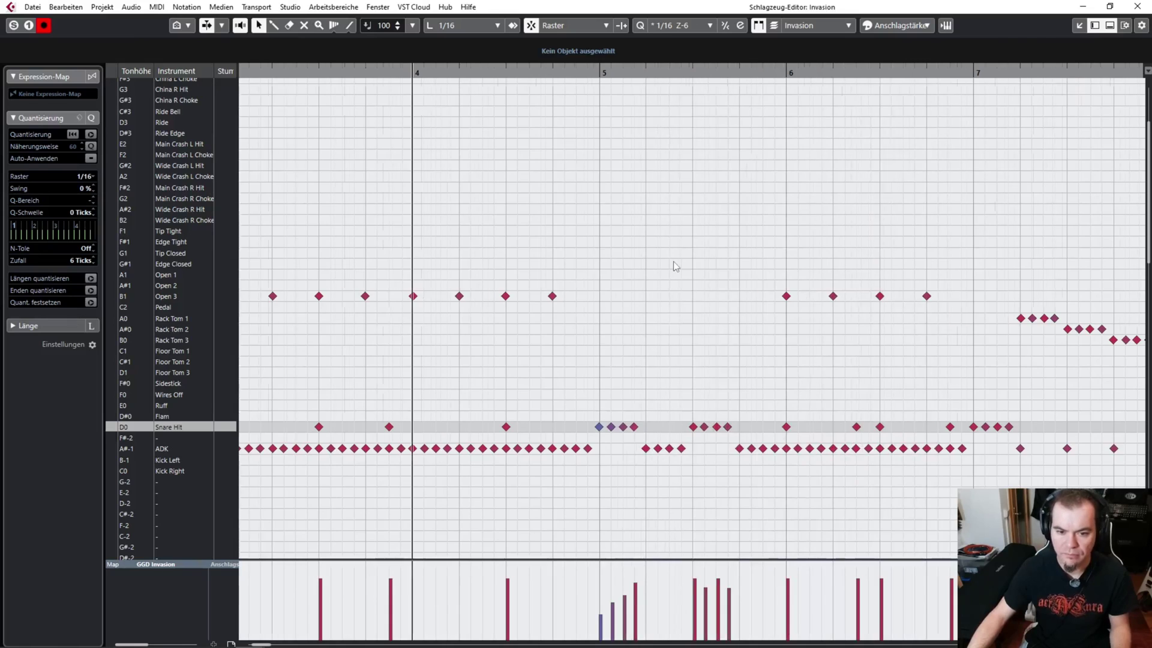
key("g")
scroll(563, 215, "up", 2)
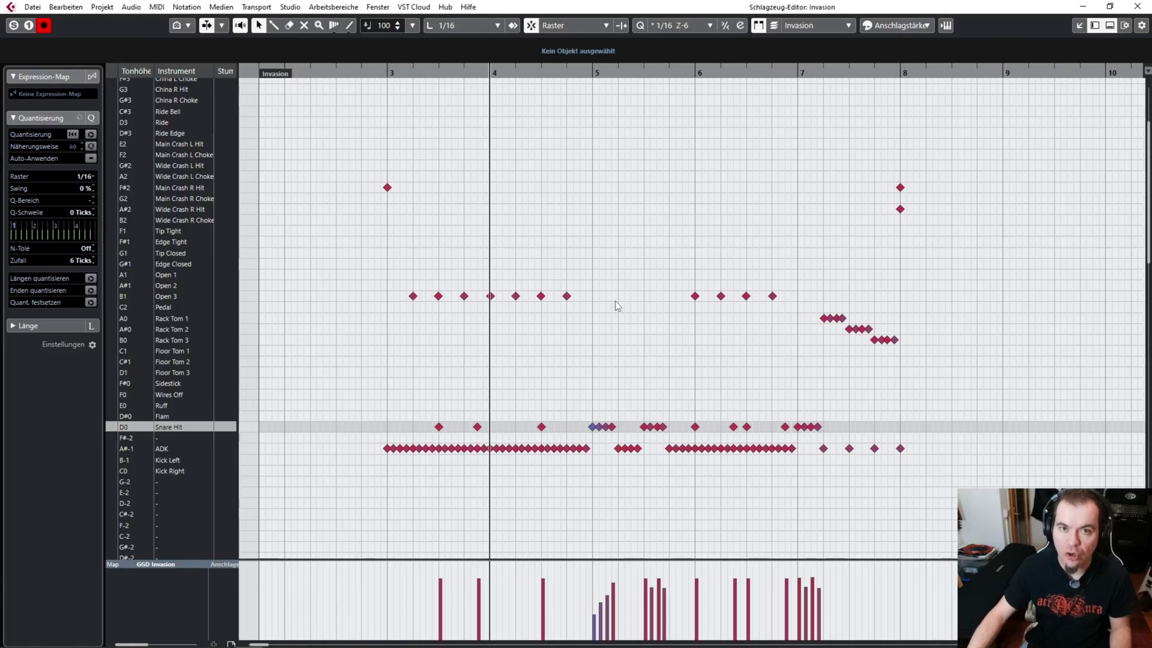